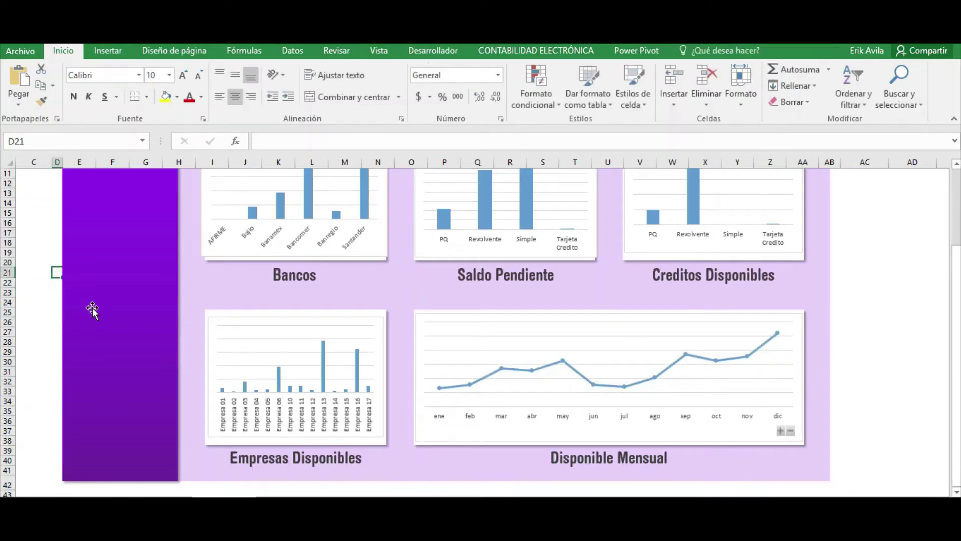
Scroll around the dashboard and select an empty cell to its left
scroll(90, 311, "up", 2)
scroll(87, 315, "down", 1)
scroll(88, 315, "up", 1)
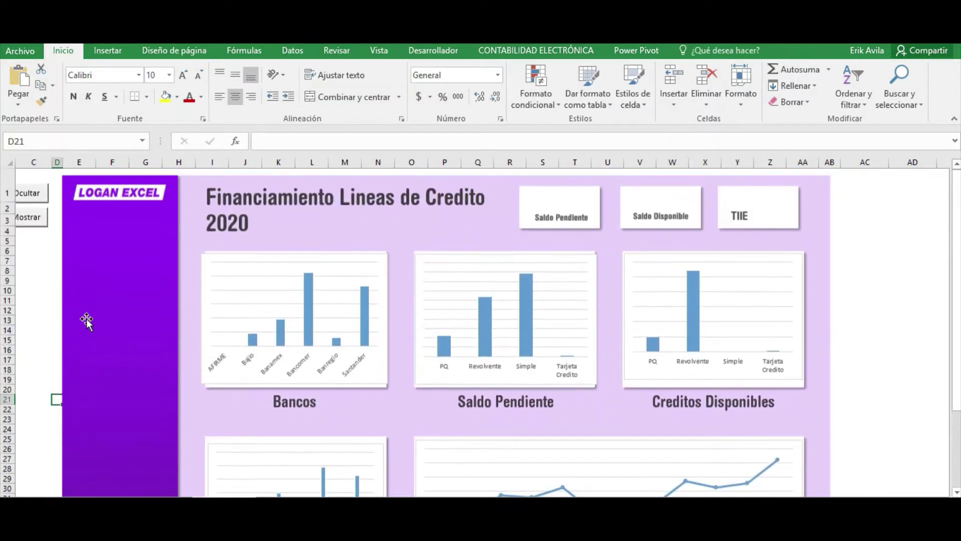
scroll(87, 321, "down", 2)
scroll(87, 320, "down", 1)
scroll(75, 328, "up", 3)
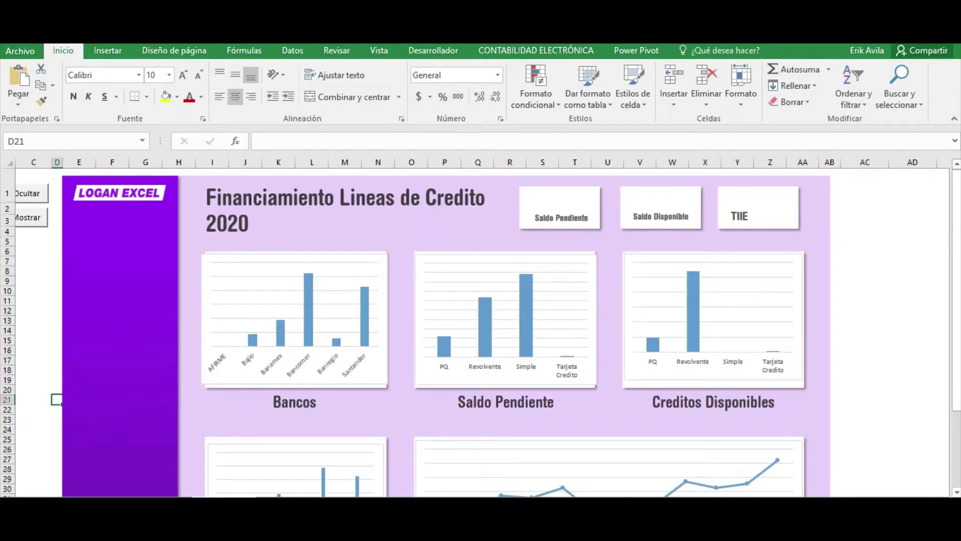
scroll(333, 351, "left", 1)
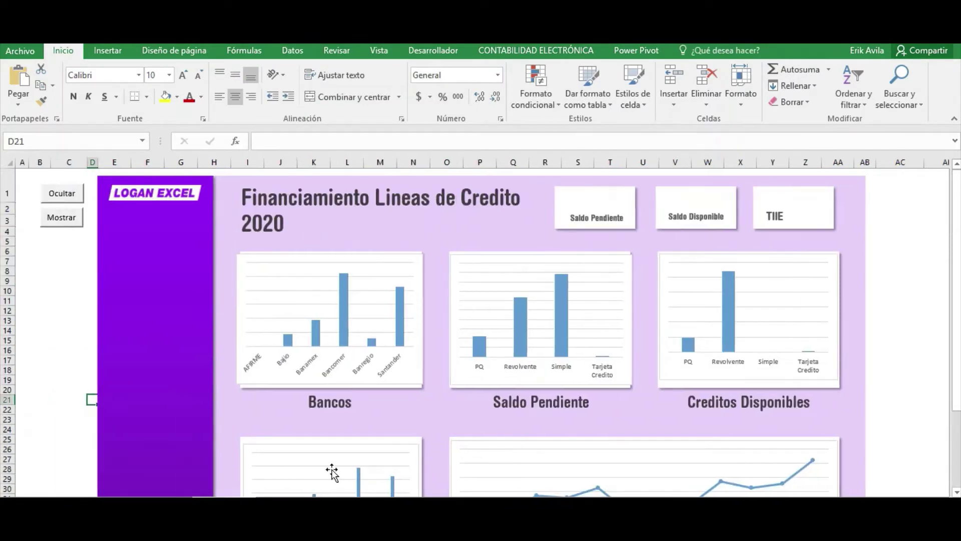
left_click(73, 301)
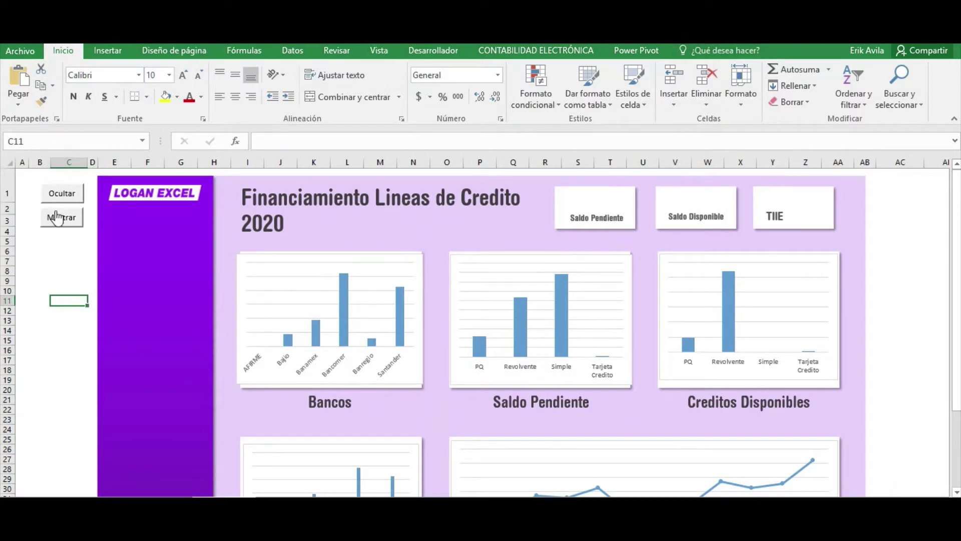
Hide the ribbon, formula bar and headers, then restore them
left_click(61, 197)
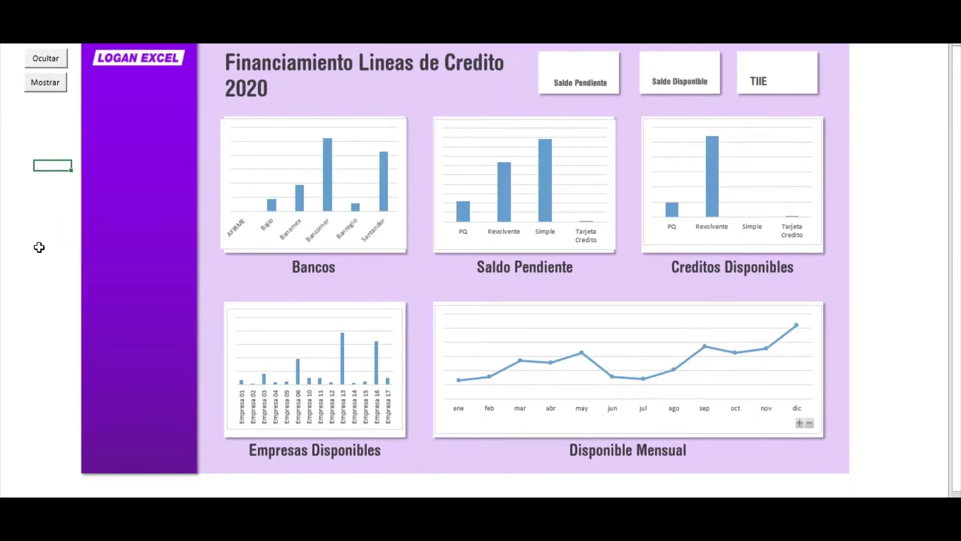
left_click(42, 247)
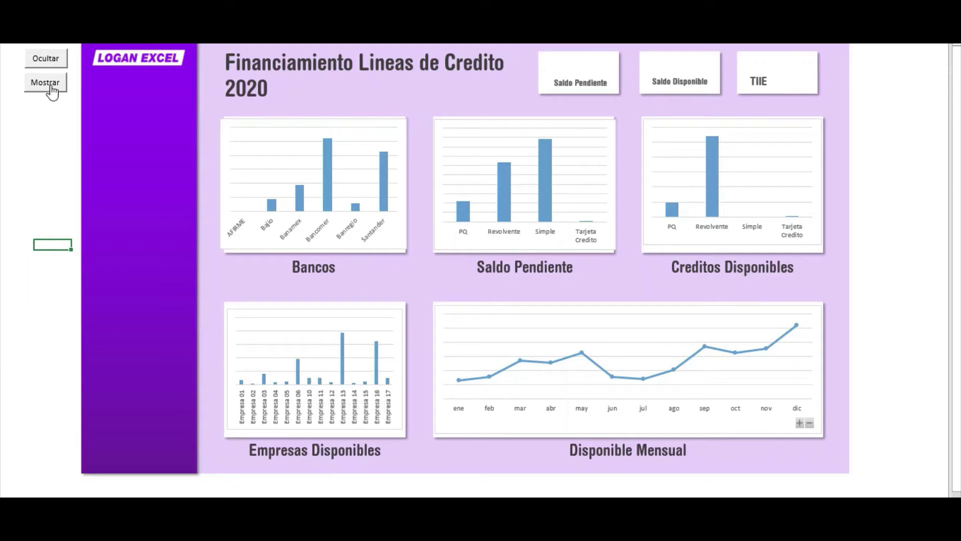
left_click(46, 84)
scroll(197, 289, "down", 2)
scroll(197, 289, "up", 2)
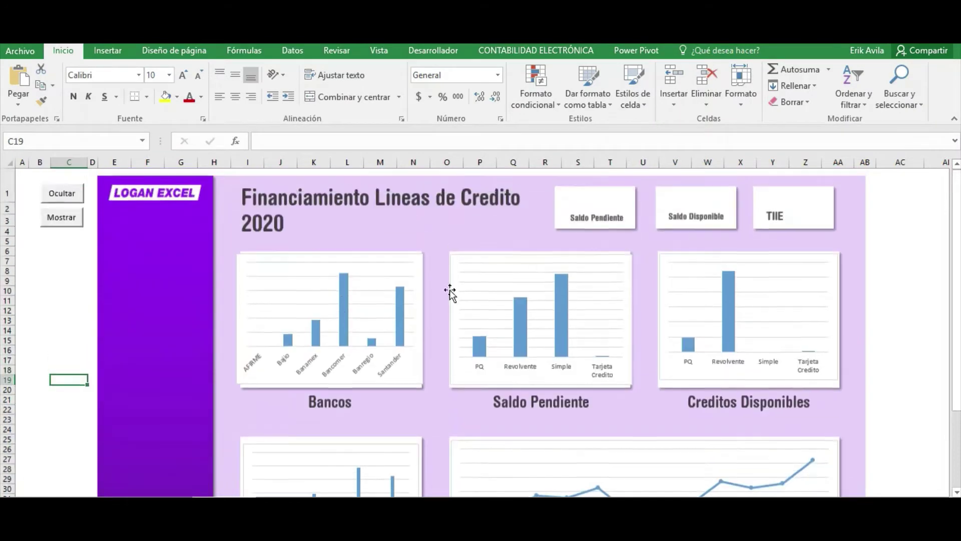
left_click(65, 261)
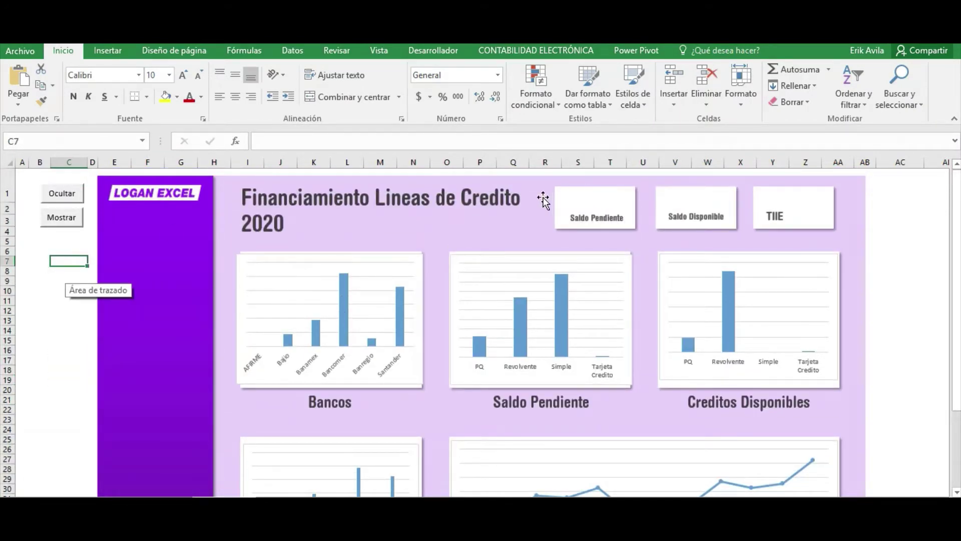
Check the Saldo Pendiente, Saldo Disponible and TIIE card links, then follow Saldo Pendiente's to Base!Q5
left_click(598, 188)
left_click(690, 187)
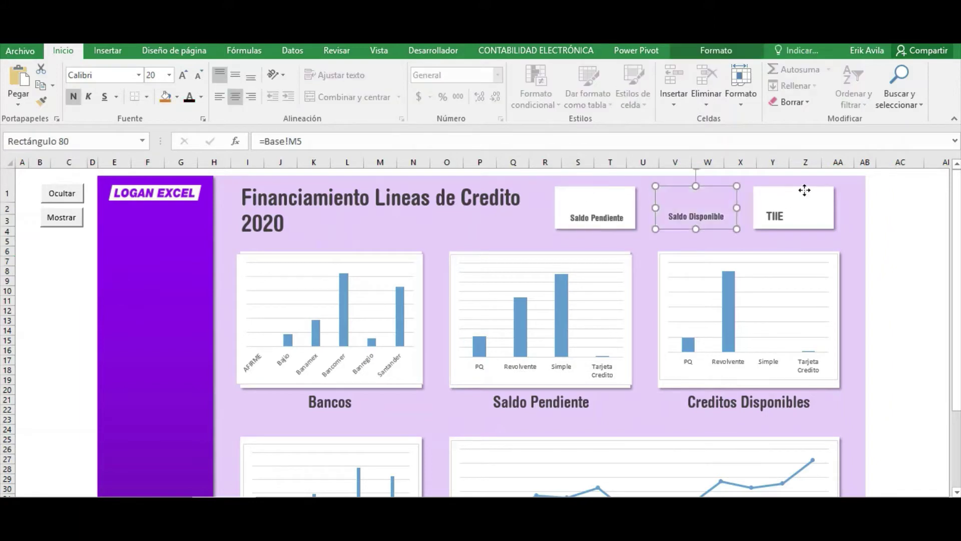
left_click(804, 189)
left_click(609, 188)
left_click(686, 191)
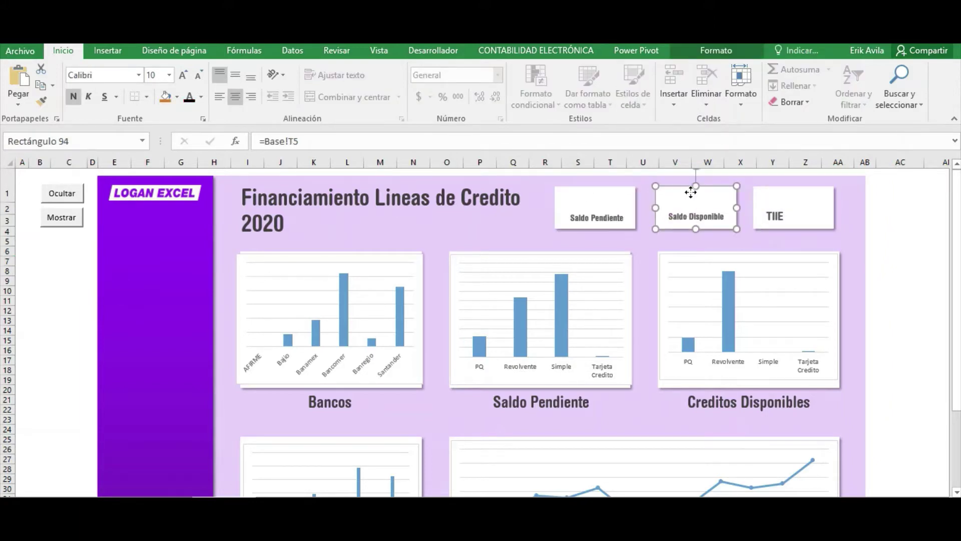
left_click(816, 188)
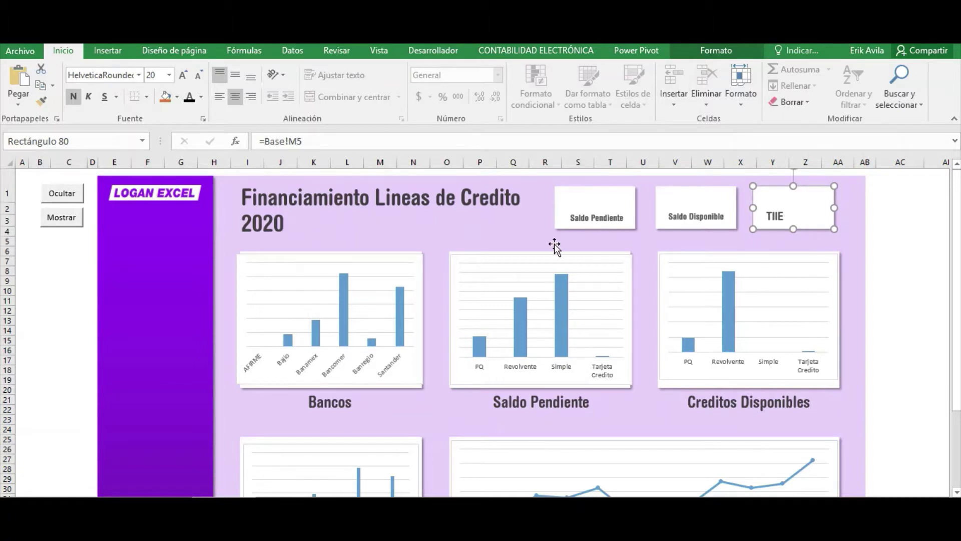
left_click(575, 193)
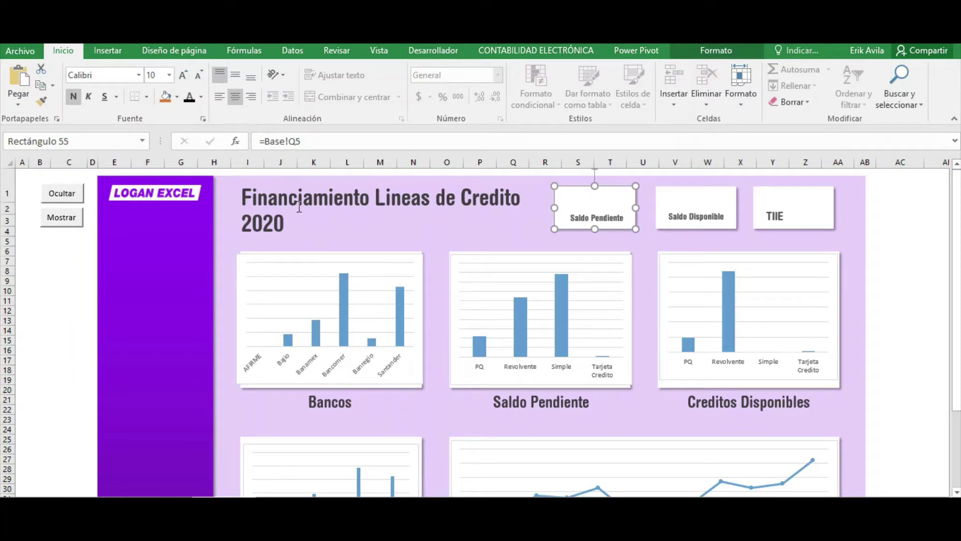
left_click(315, 145)
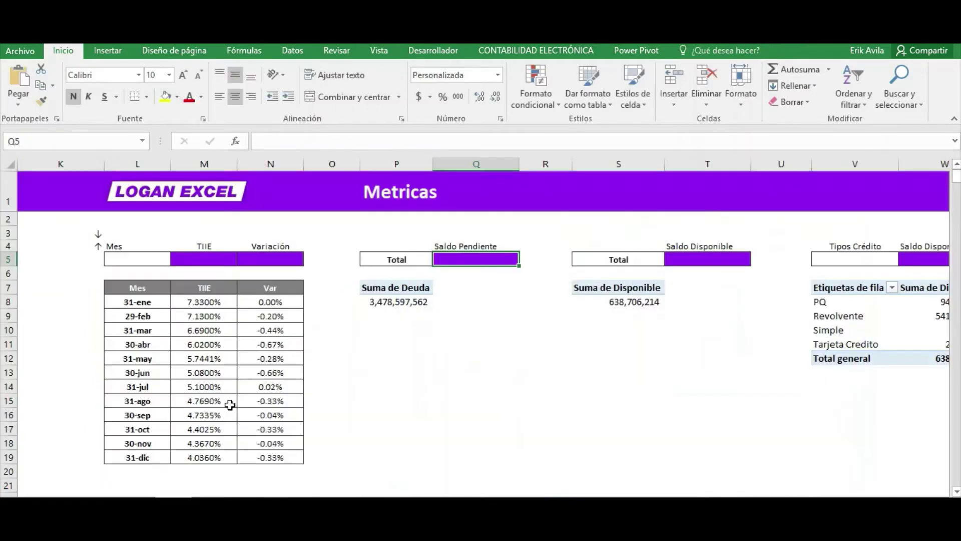
Locate the Saldo Pendiente total cell Q5 and the Suma de Deuda pivot total
left_click(545, 328)
left_click(496, 259)
key("Left")
key("Right")
key("Right")
key("Left")
key("Left")
key("Right")
left_click(393, 302)
left_click(455, 262)
left_click(429, 303)
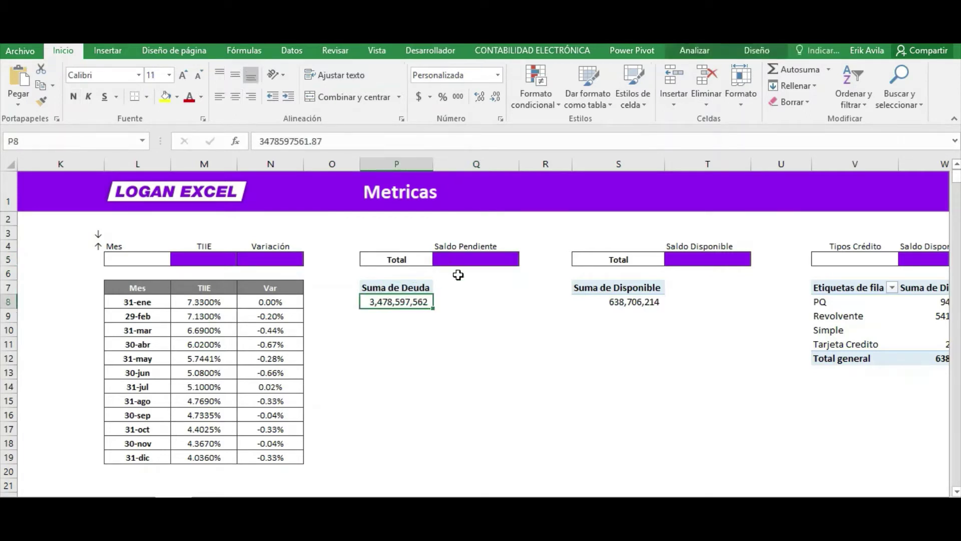
left_click(488, 261)
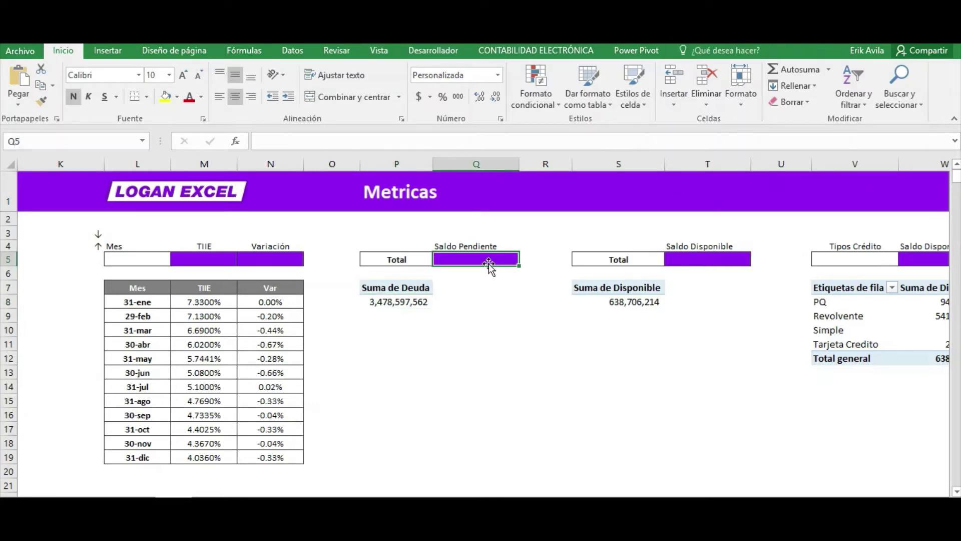
Make Q5 reference the Suma de Deuda pivot total, returning 3,478,598
type("+")
key("Down")
key("Down")
key("Down")
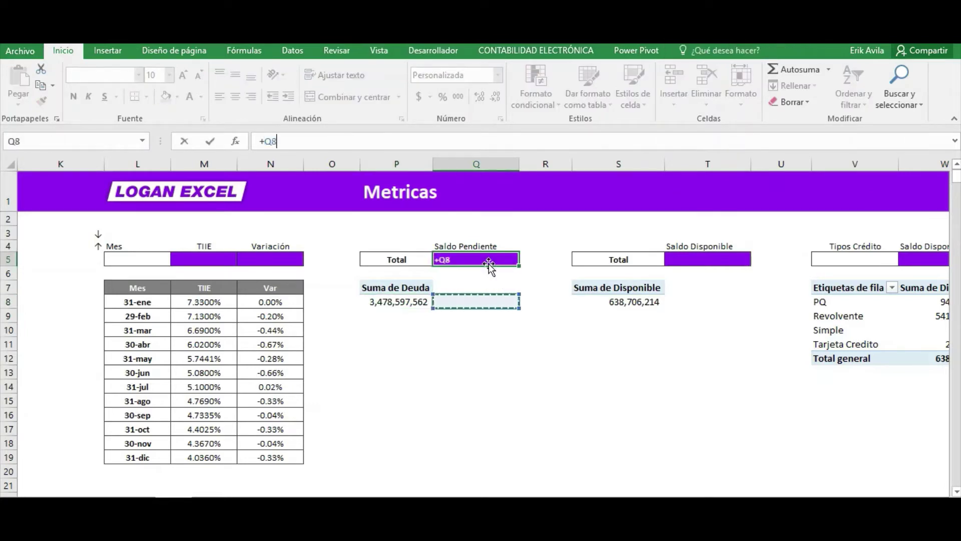
key("Left")
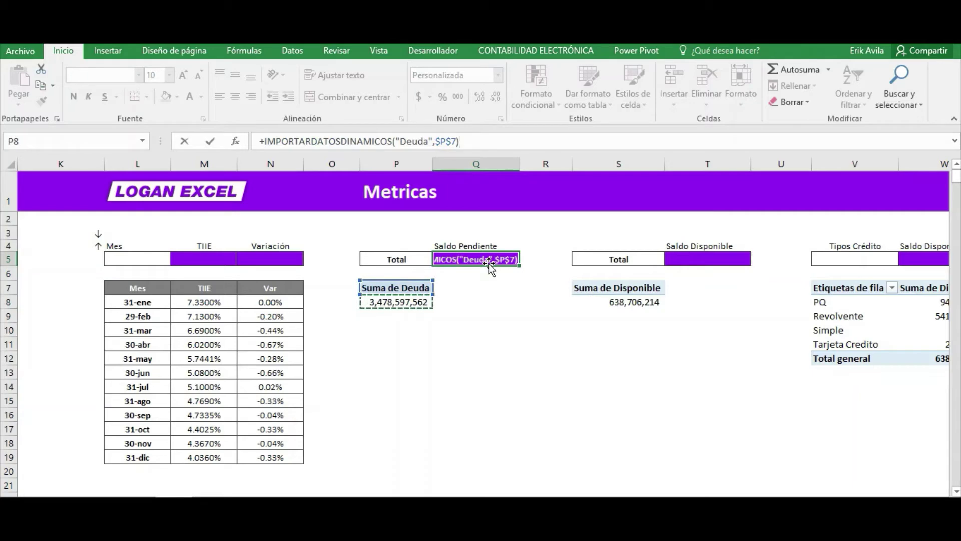
key("Return")
left_click(488, 263)
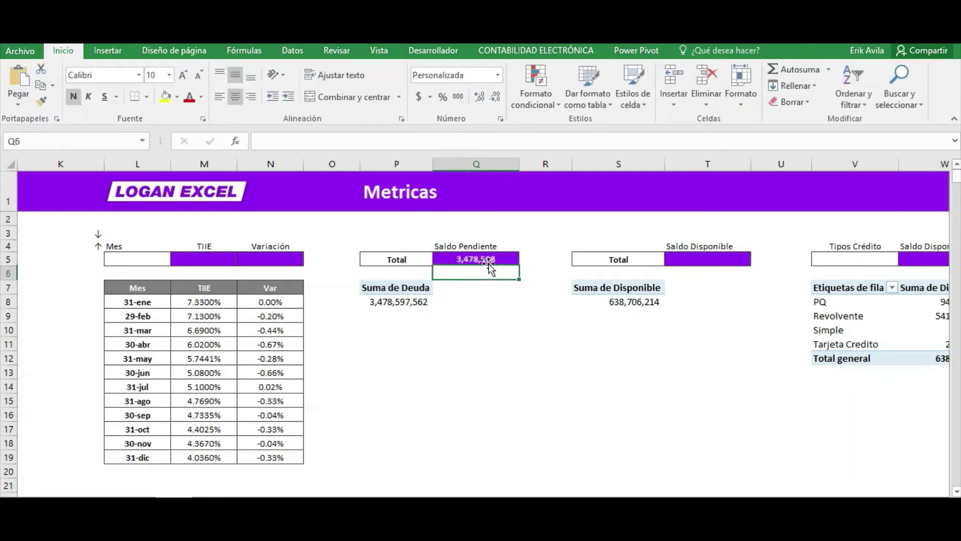
key("Down")
key("Down")
key("Down")
key("Left")
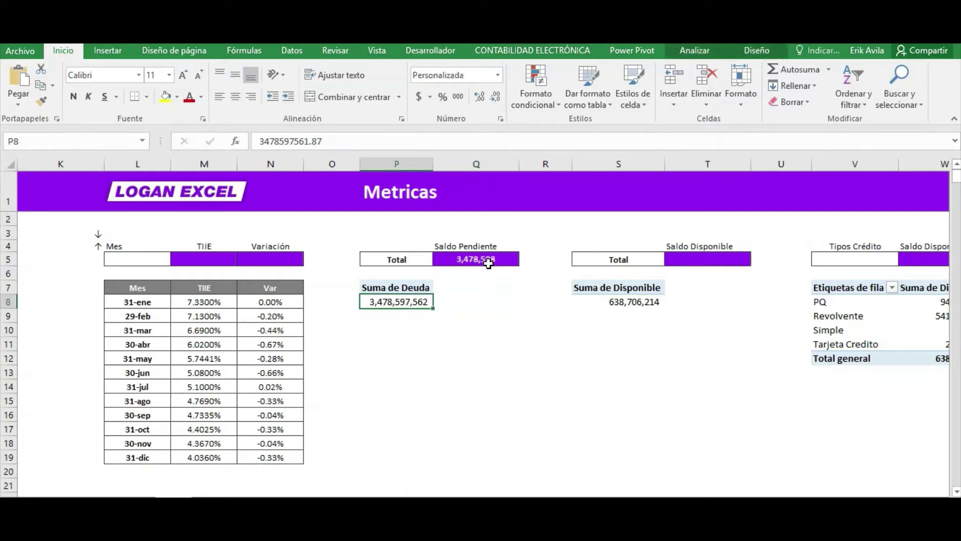
left_click(489, 263)
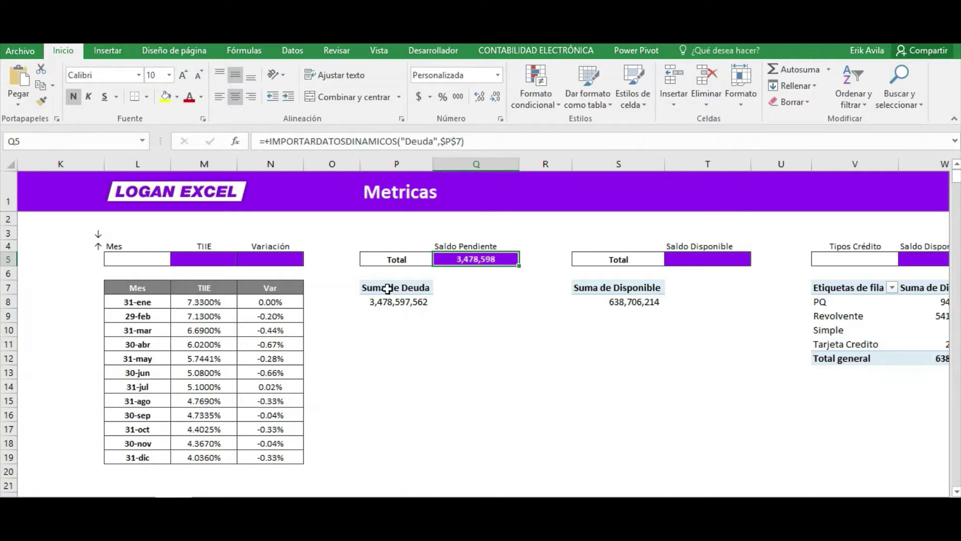
Review Q5's IMPORTARDATOSDINAMICOS("Deuda",$P$7) formula, then return to the dashboard sheet
left_click_drag(386, 289, 403, 348)
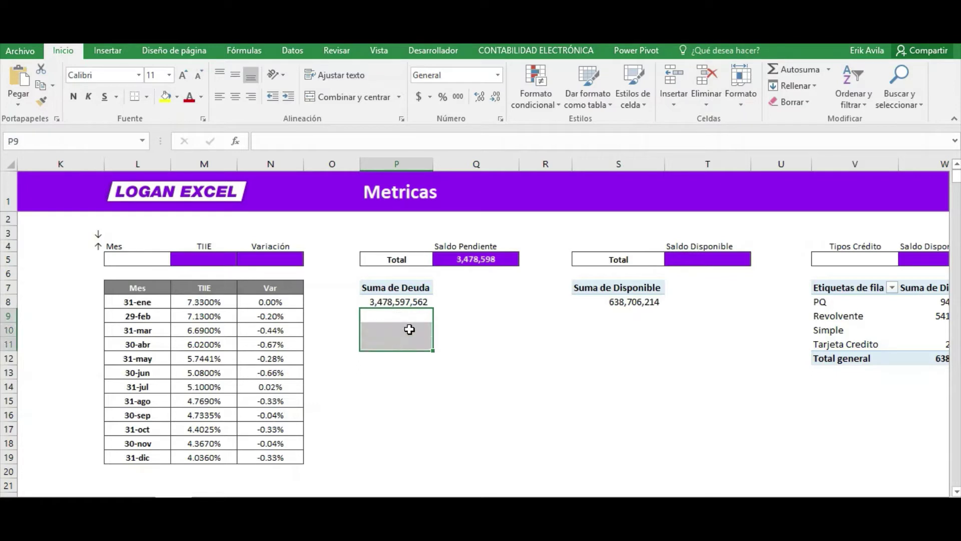
left_click(458, 307)
left_click(400, 302)
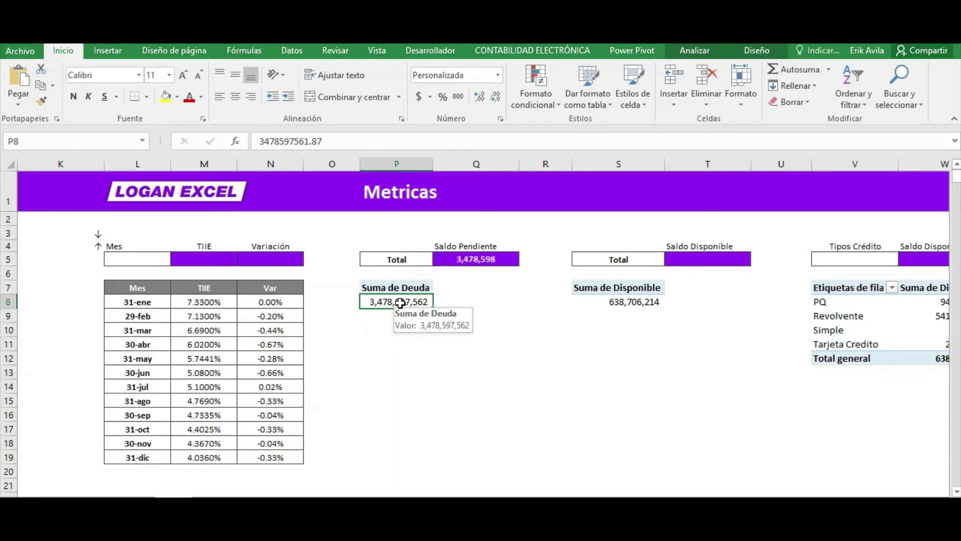
left_click(496, 259)
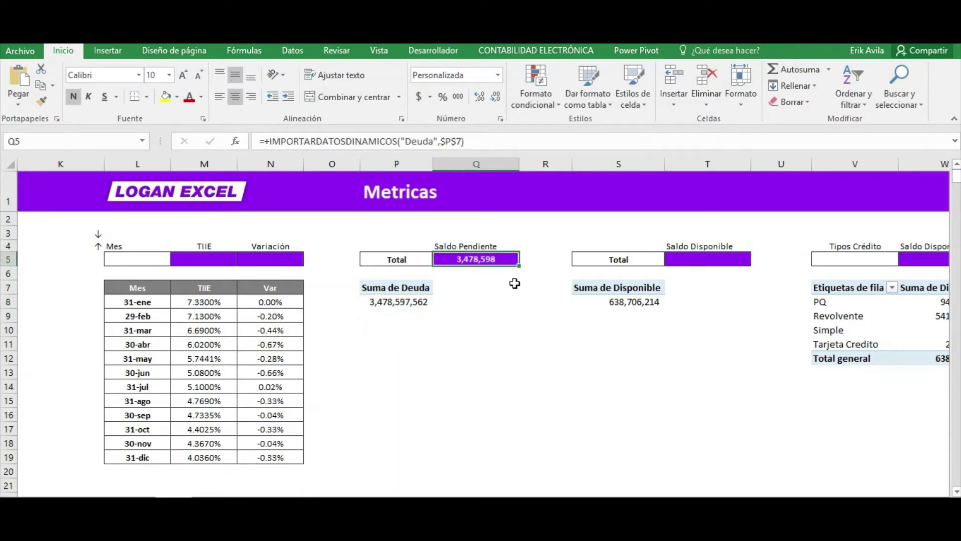
key("F2")
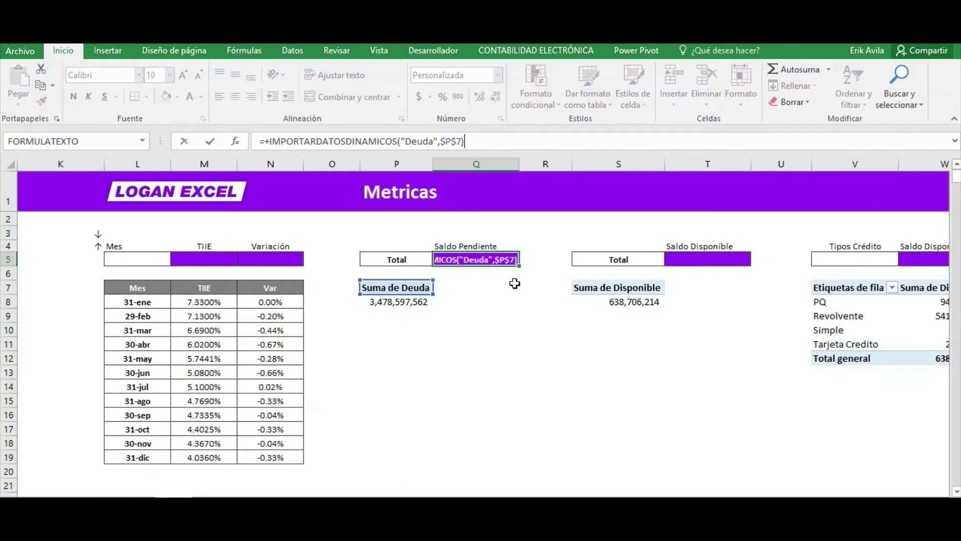
key("Escape")
key("F2")
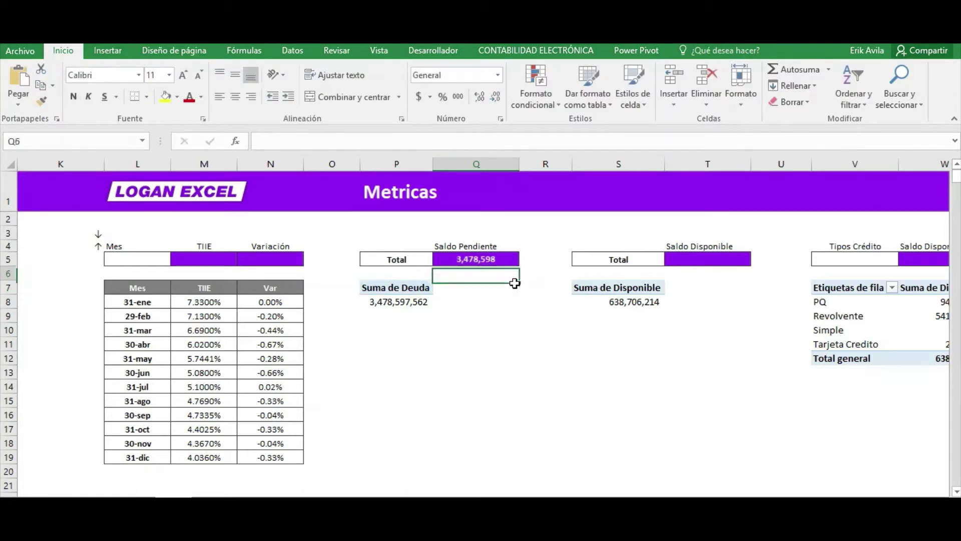
key("Escape")
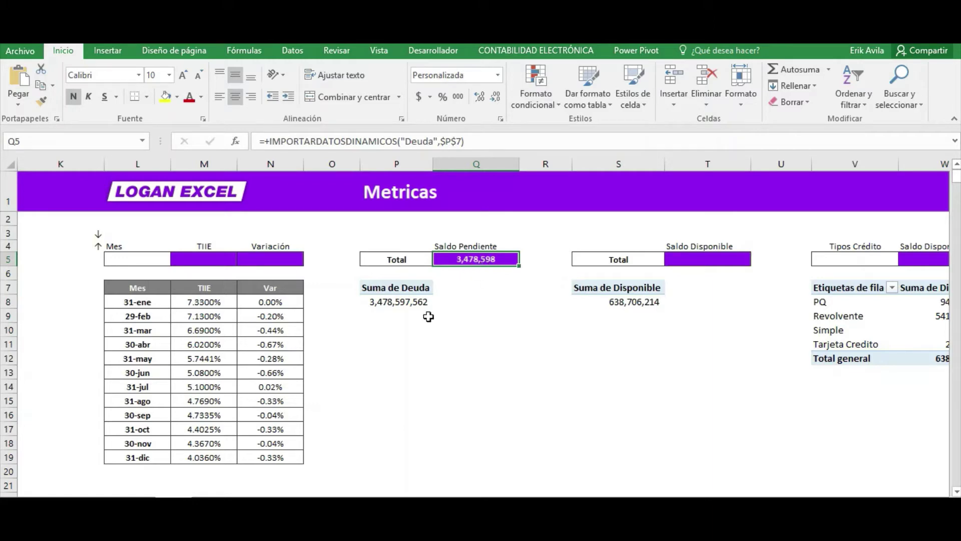
key("ctrl+Page_Up")
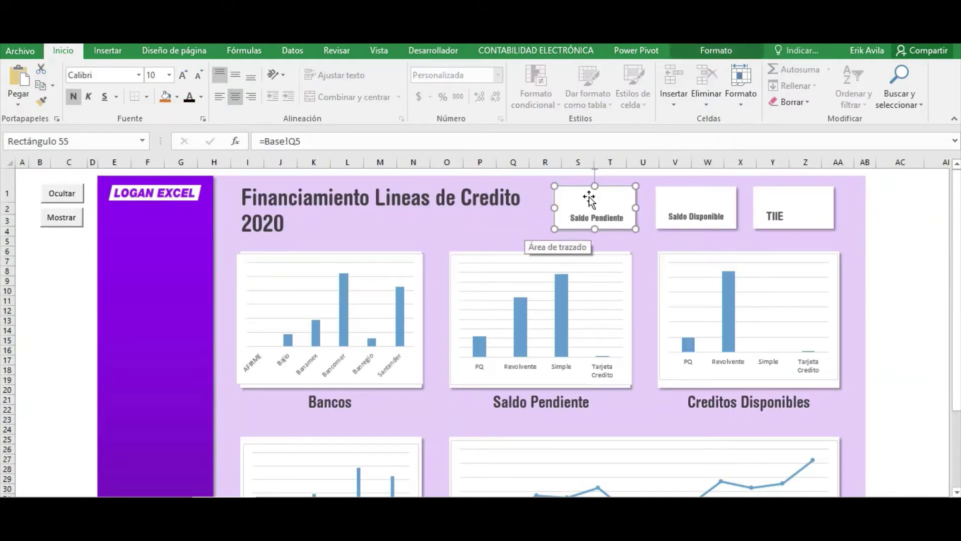
Colour the Saldo Pendiente card's 3,478,598 value purple
left_click(879, 194)
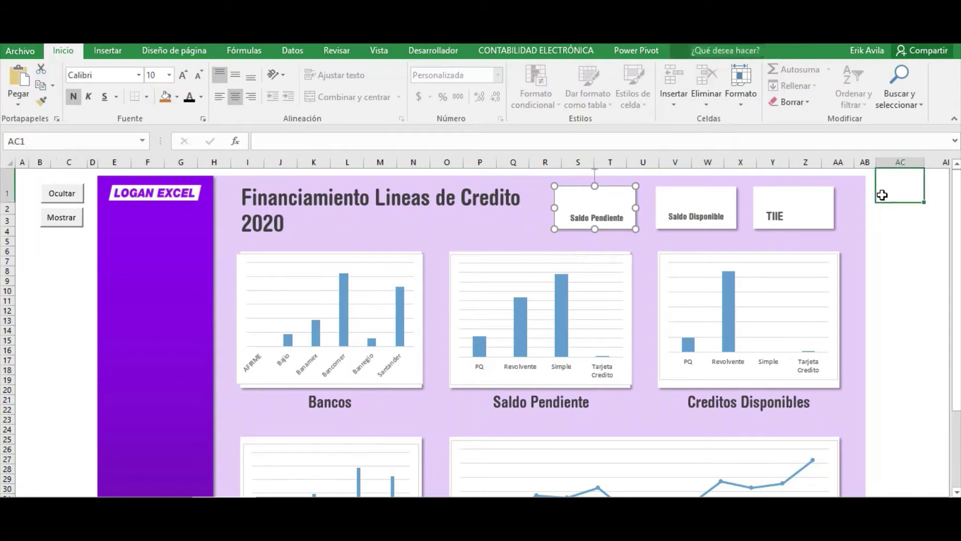
left_click(616, 202)
left_click(201, 96)
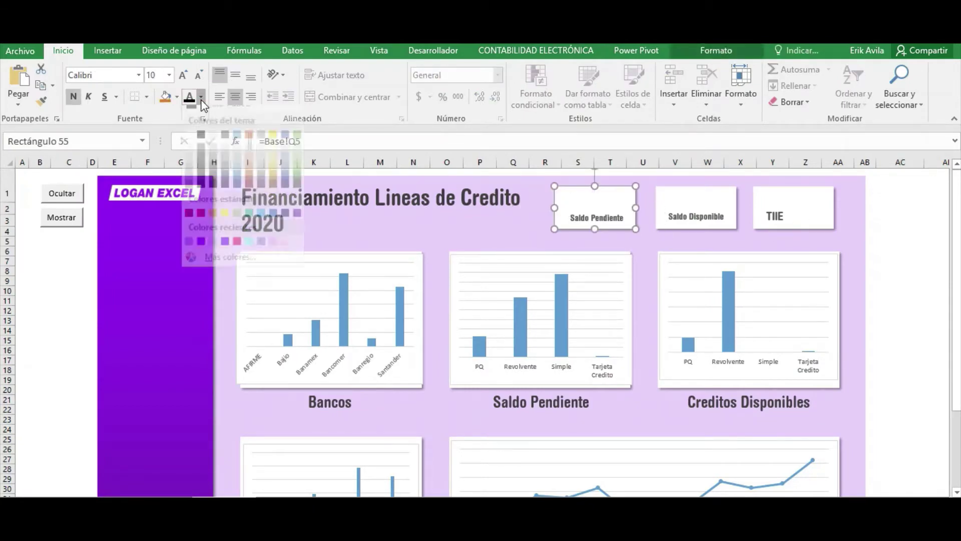
left_click(203, 148)
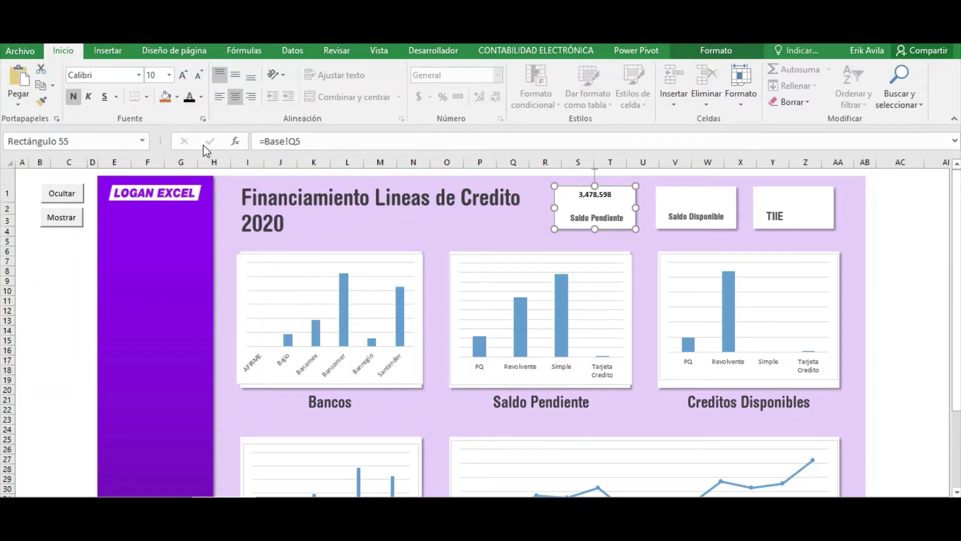
left_click(894, 191)
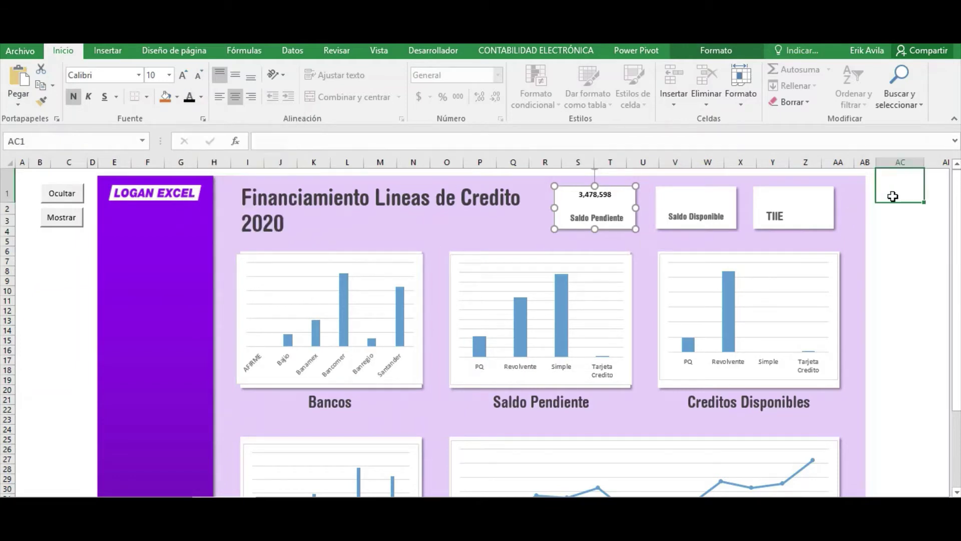
left_click(615, 193)
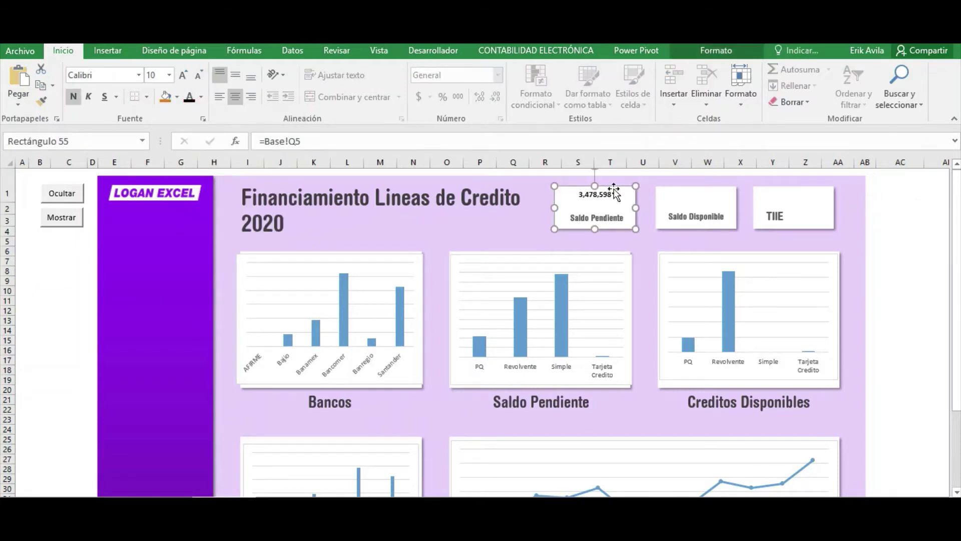
left_click(201, 99)
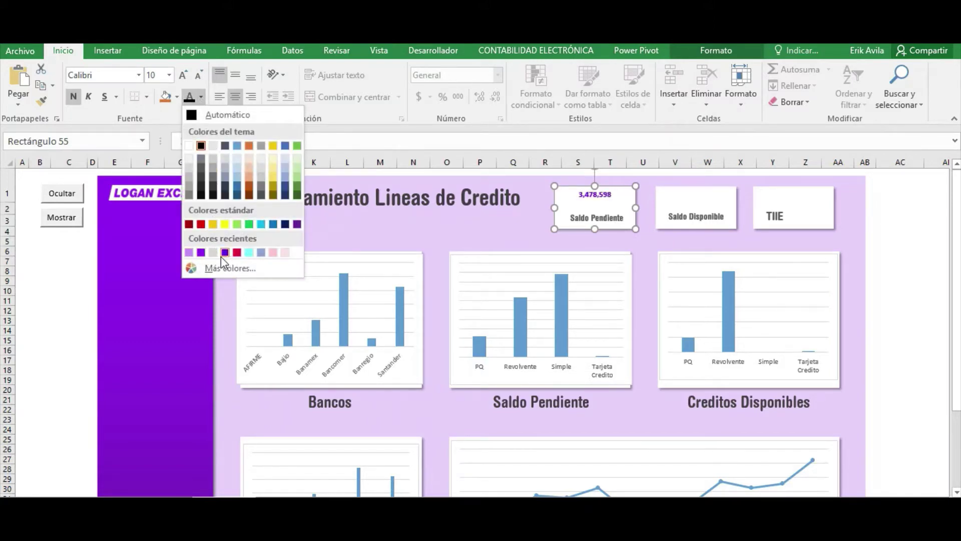
left_click(201, 252)
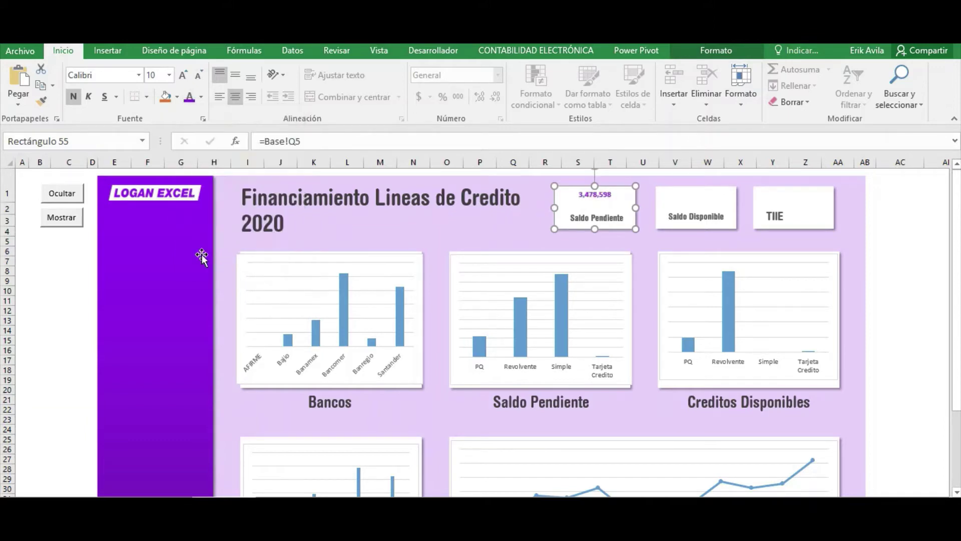
Increase the 3,478,598 value to font size 18 and check the result
left_click(183, 76)
left_click(184, 75)
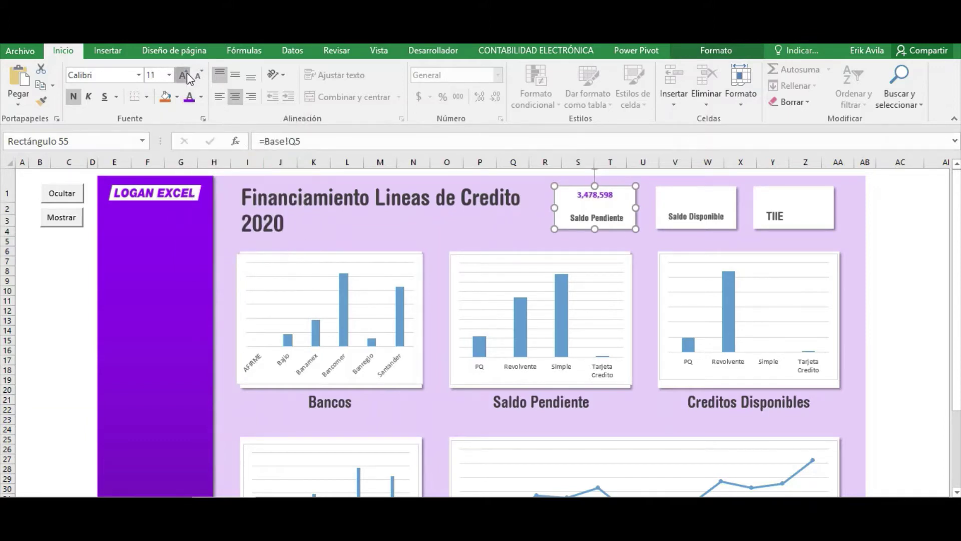
left_click(183, 75)
left_click(183, 75)
left_click(183, 76)
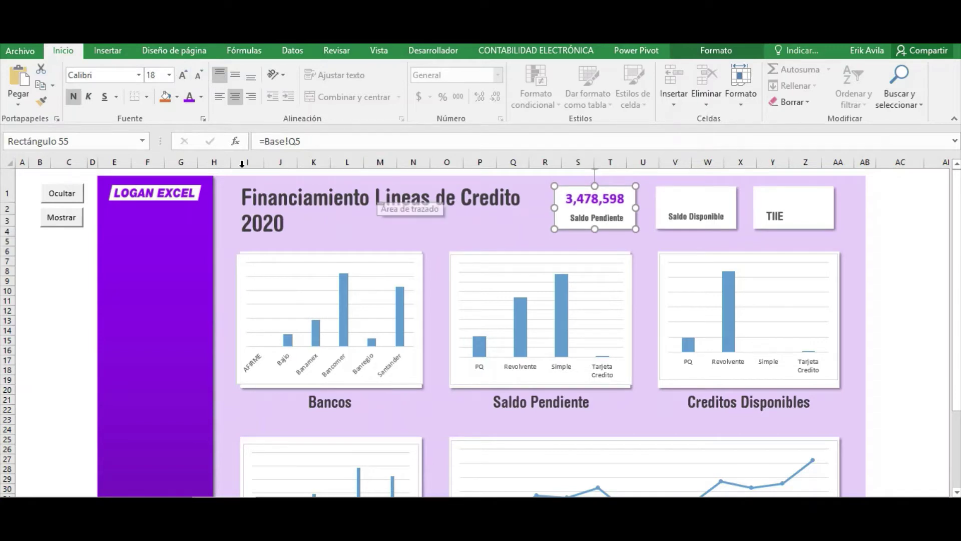
left_click(907, 230)
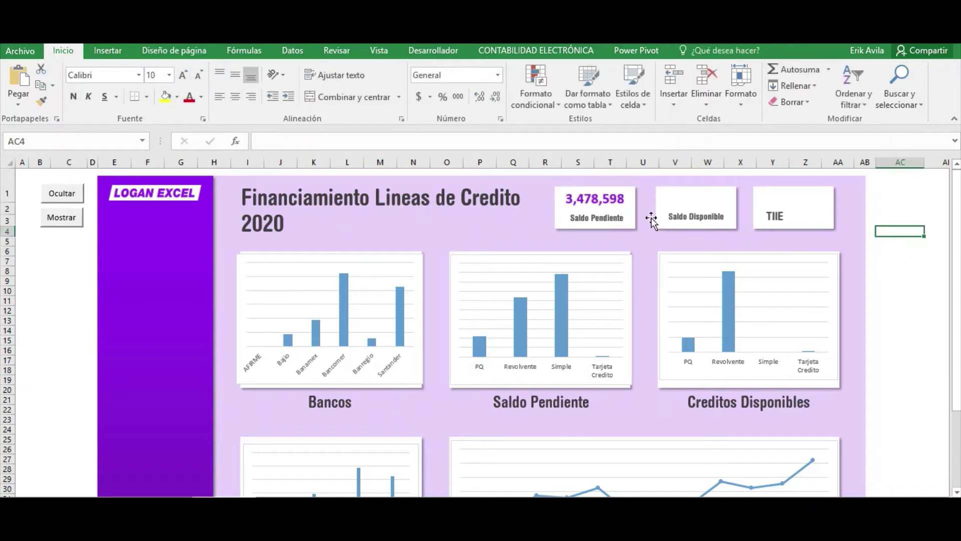
left_click(617, 192)
left_click(696, 187)
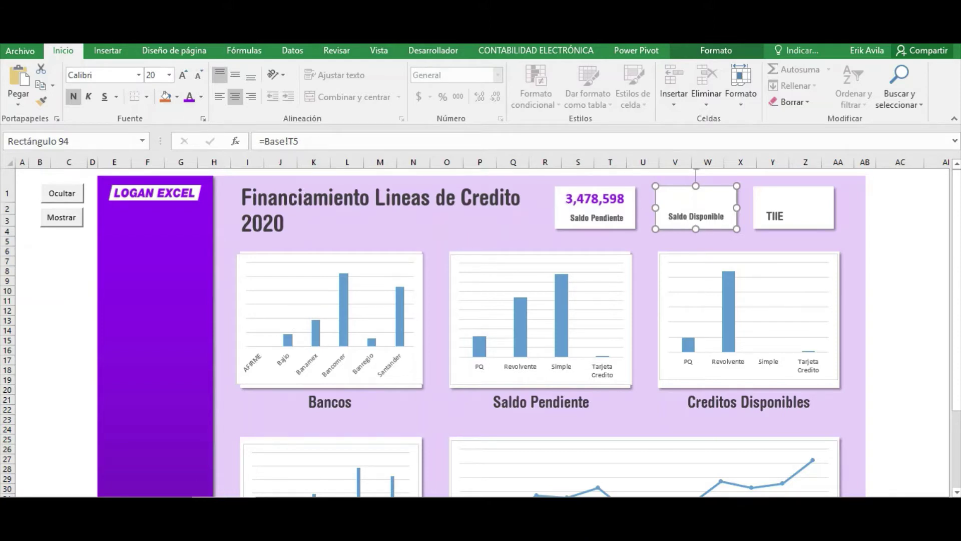
On Metricas, make T5 reference the Disponible pivot total
left_click(232, 484)
left_click(450, 376)
left_click(707, 262)
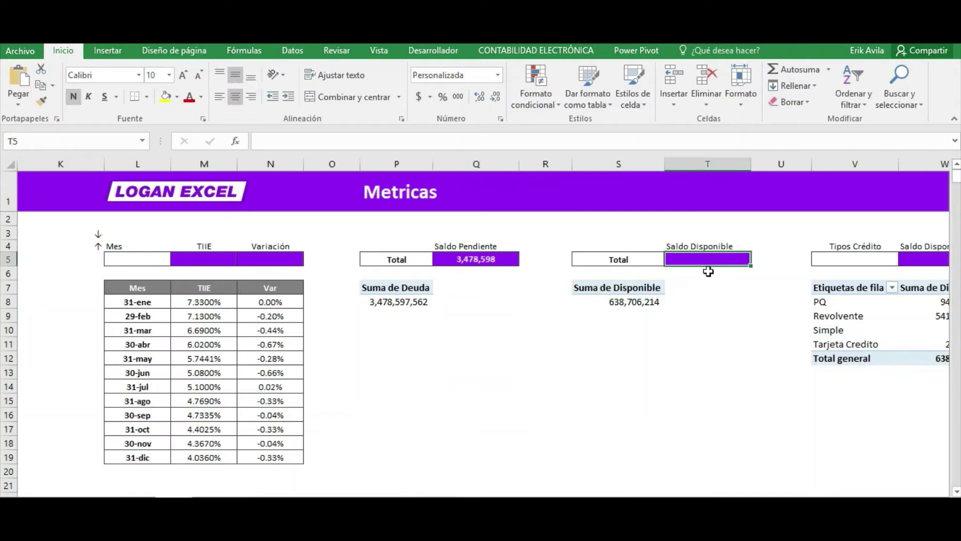
key("Left")
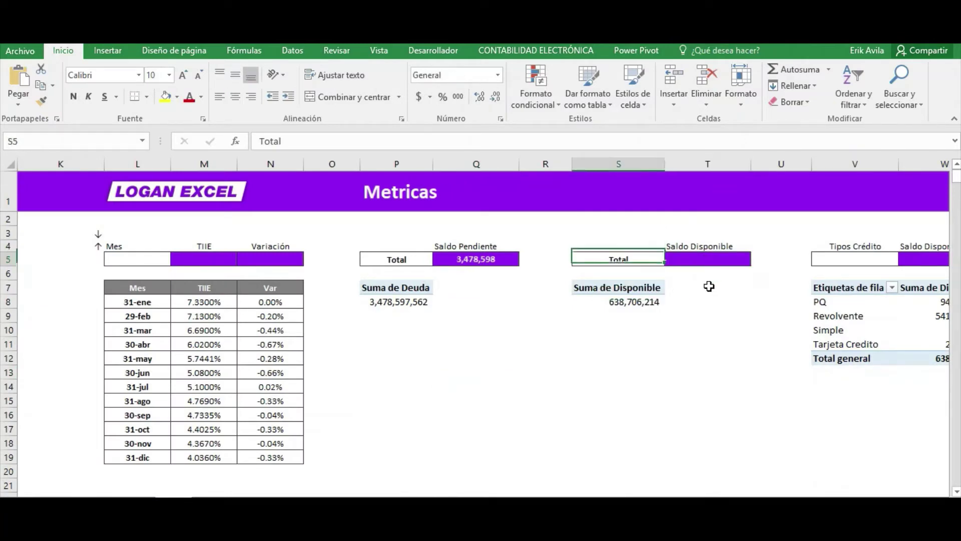
key("Down")
key("Down")
key("Down")
key("Up")
key("Up")
key("Up")
key("Right")
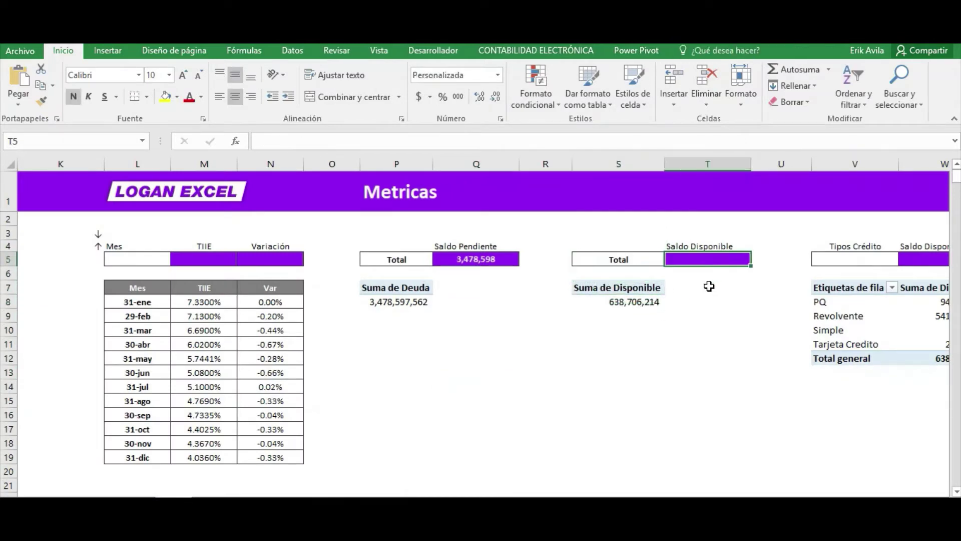
type("+")
left_click(639, 302)
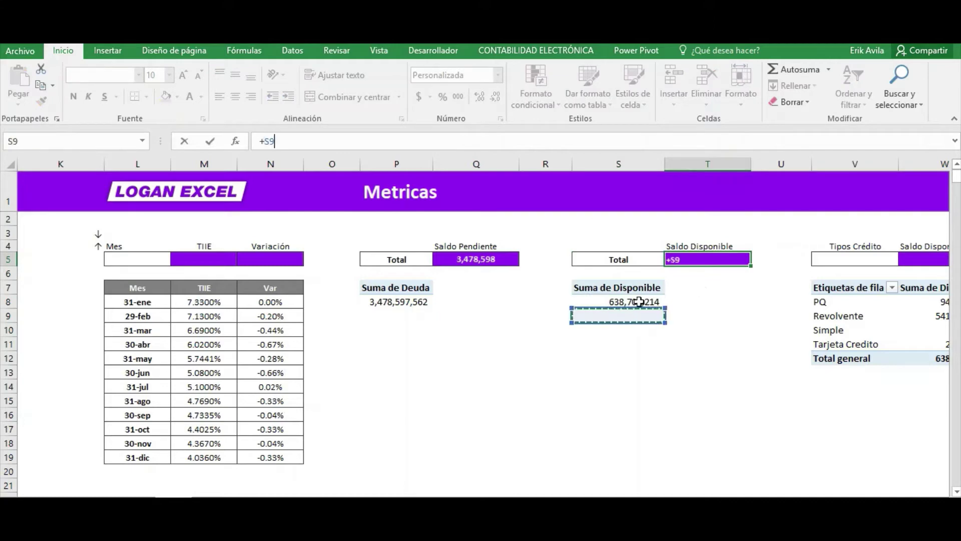
key("Return")
key("Up")
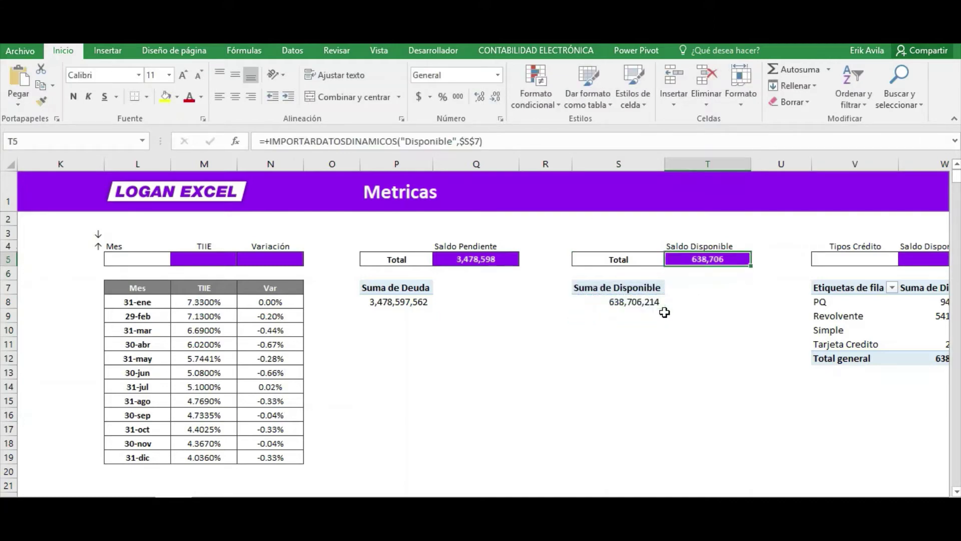
key("Down")
key("Up")
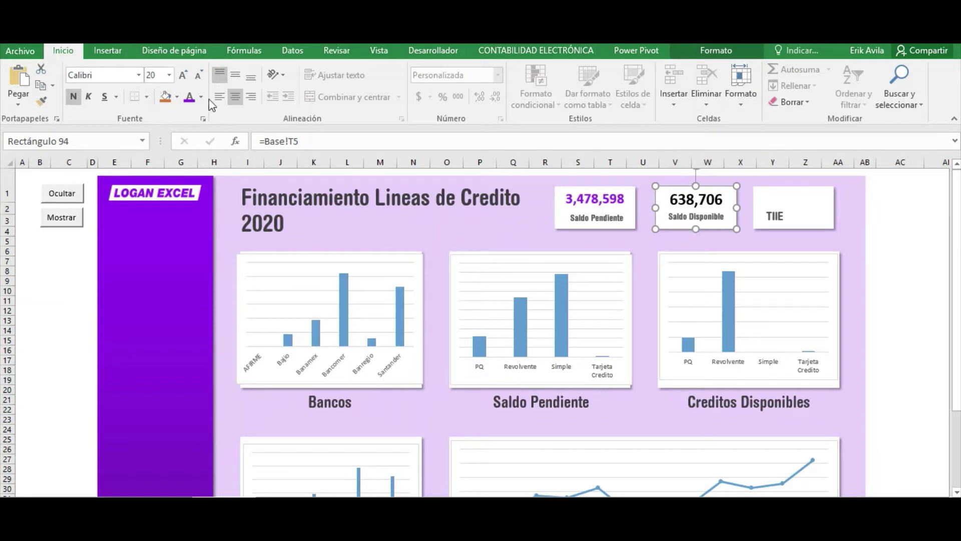
Enlarge the 3,478,598 value to size 20 and colour the 638,706 value purple
left_click(589, 192)
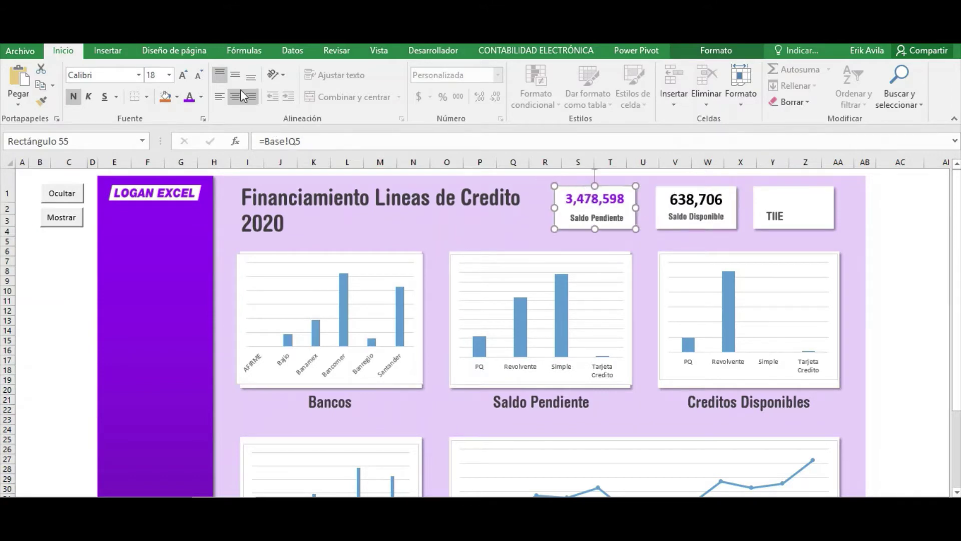
left_click(183, 74)
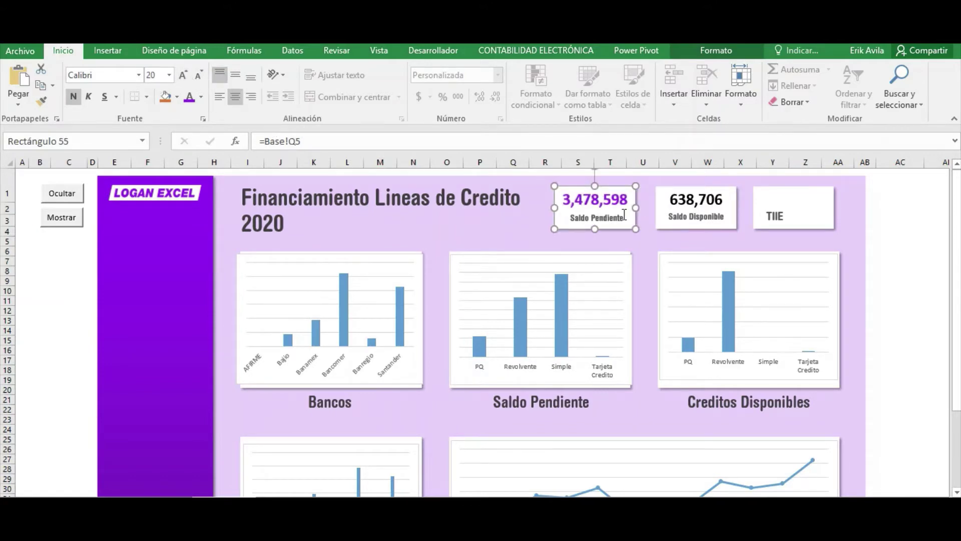
left_click(721, 197)
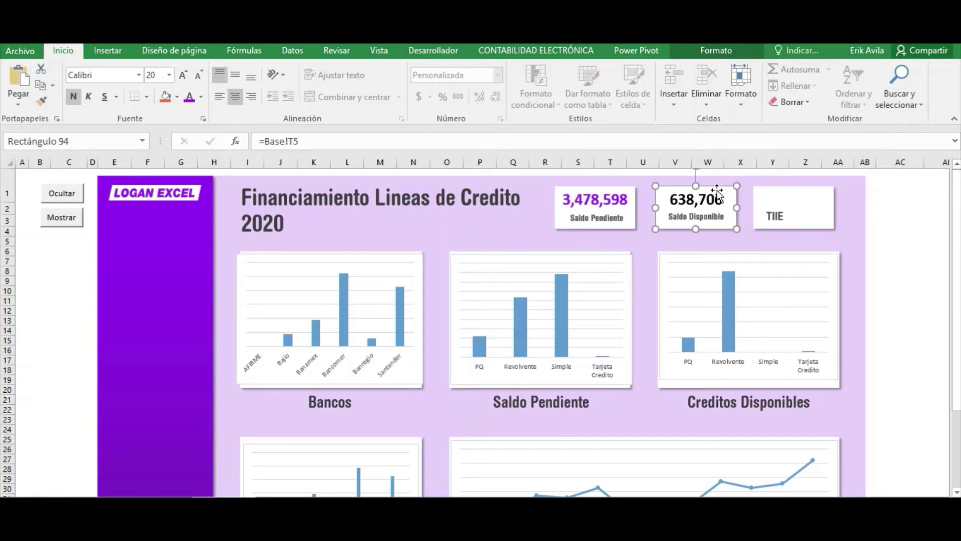
left_click(192, 99)
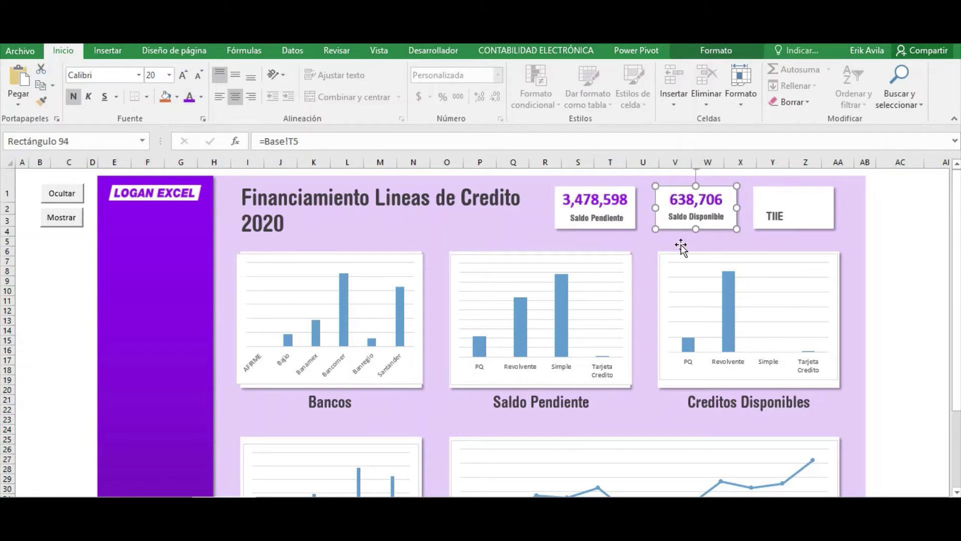
left_click(876, 221)
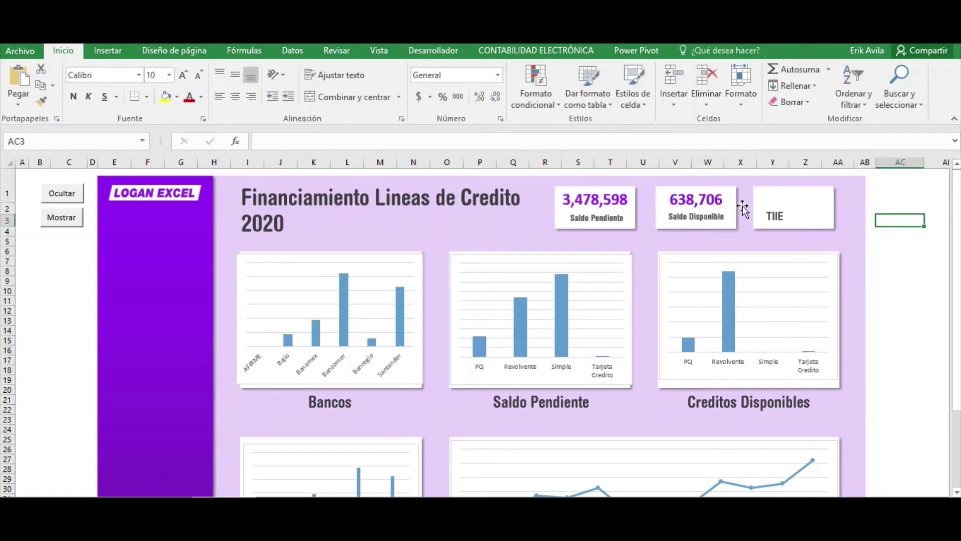
left_click(769, 191)
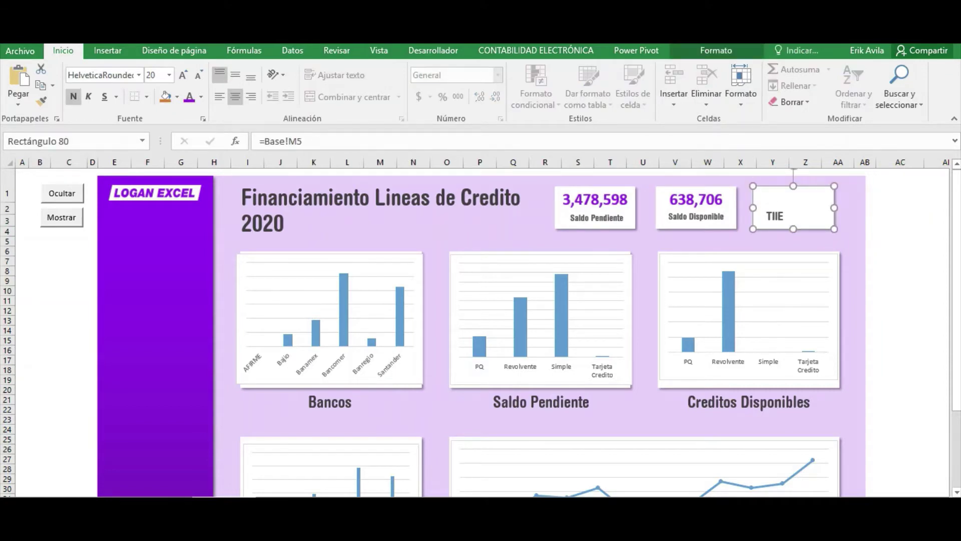
On the Metricas sheet, move from Total cell S5 along row 5 to the empty TIIE cell M5
key("ctrl+Page_Down")
left_click(591, 340)
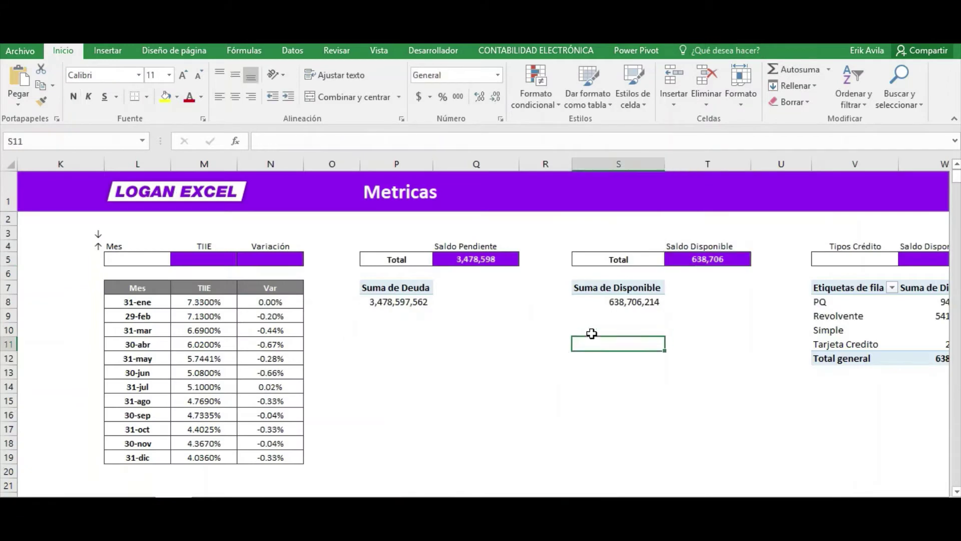
left_click(619, 260)
key("Right")
key("Left")
key("Left")
key("Left")
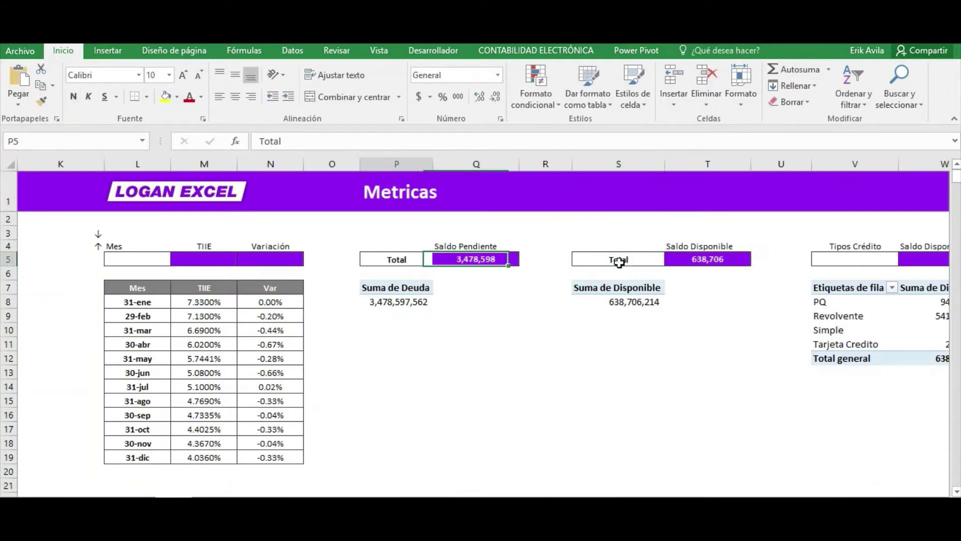
key("Left")
key("Left")
key("Left")
key("Left")
key("Left")
key("Left")
key("Right")
key("Right")
key("Right")
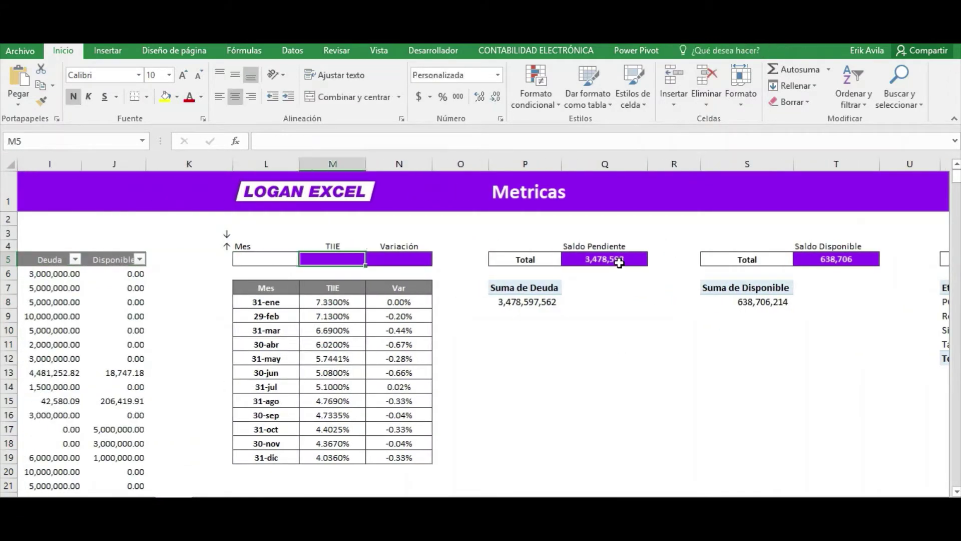
key("Left")
key("Right")
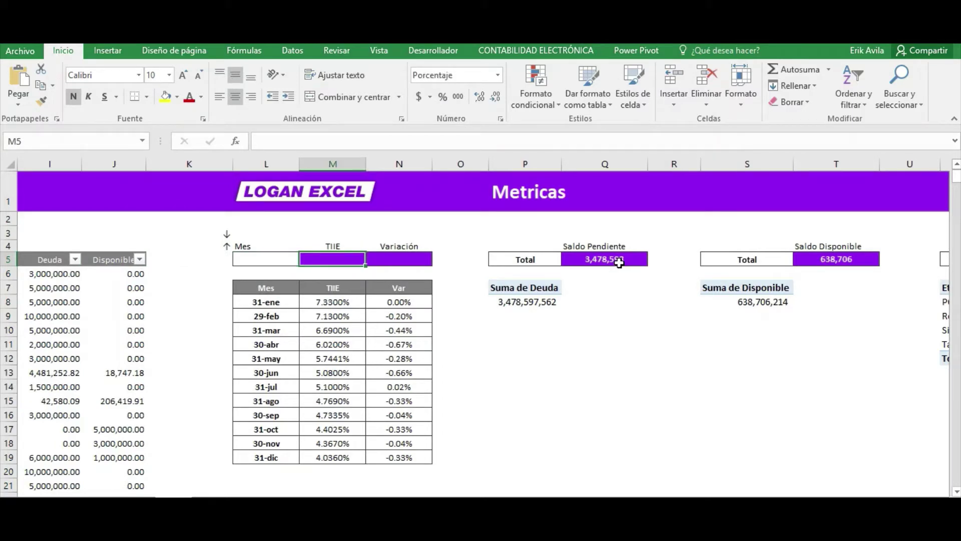
key("Left")
key("Left")
key("Left")
key("Right")
key("Right")
key("Right")
key("Left")
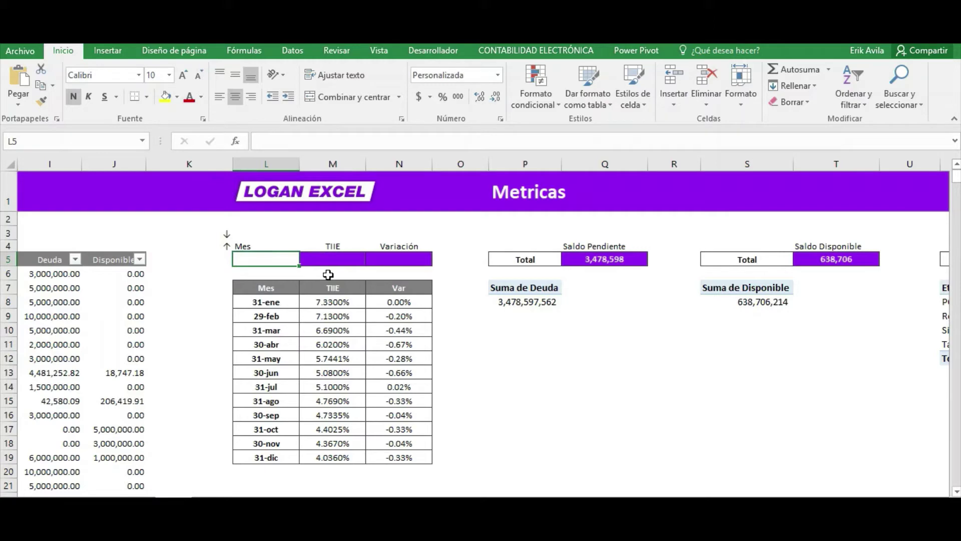
key("Right")
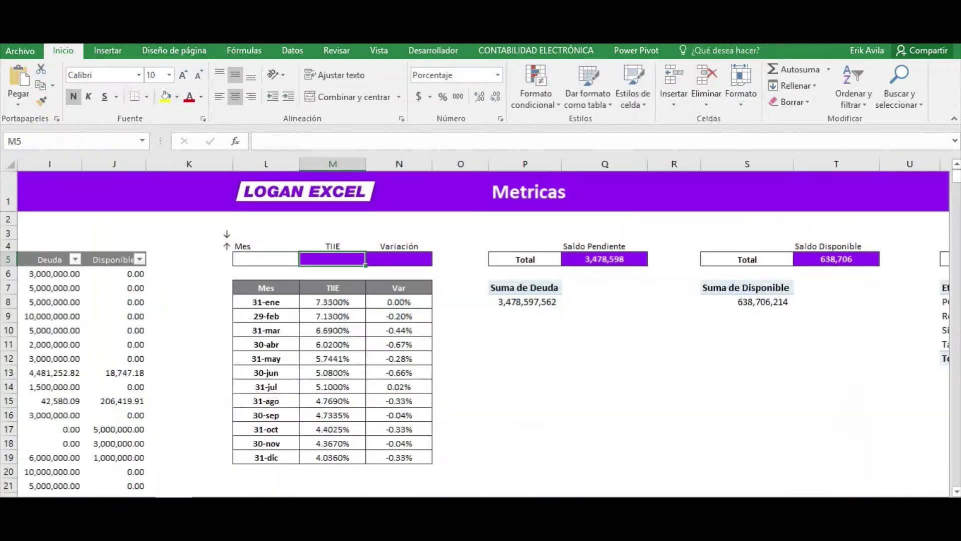
Paste the 31-mar date as a value into Mes cell L5 and check March's 6.69% rate
left_click(195, 318)
left_click(338, 262)
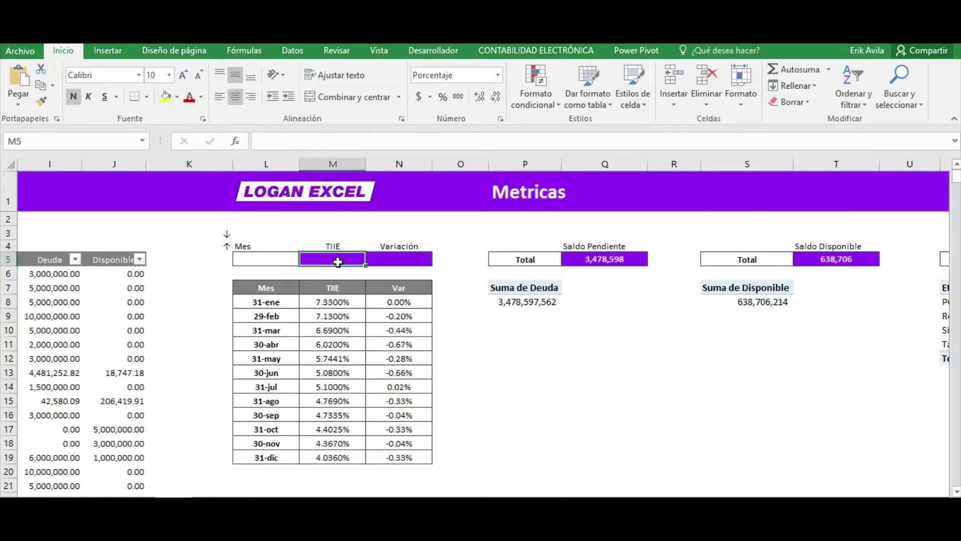
left_click(277, 262)
left_click(273, 333)
key("ctrl+c")
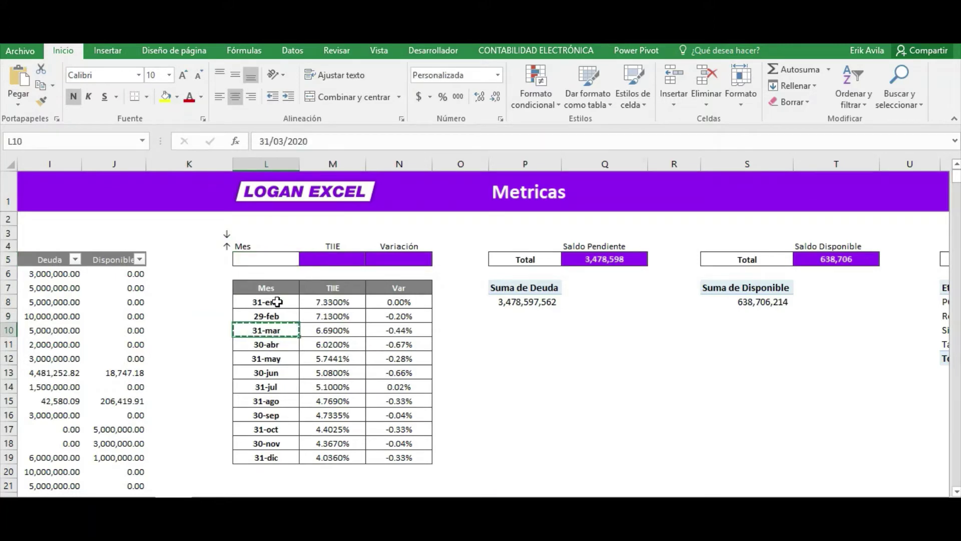
left_click(273, 265)
right_click(273, 265)
left_click(325, 296)
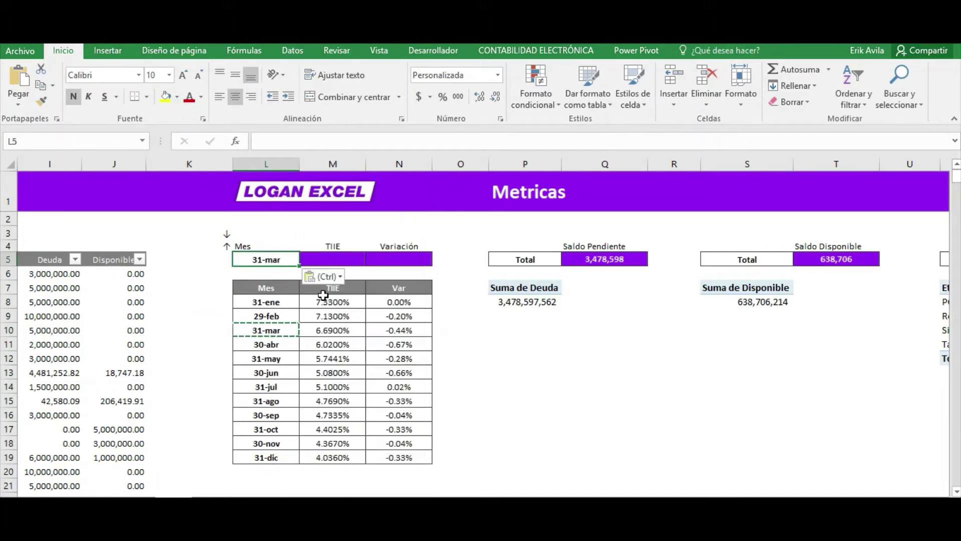
left_click(280, 344)
left_click(333, 259)
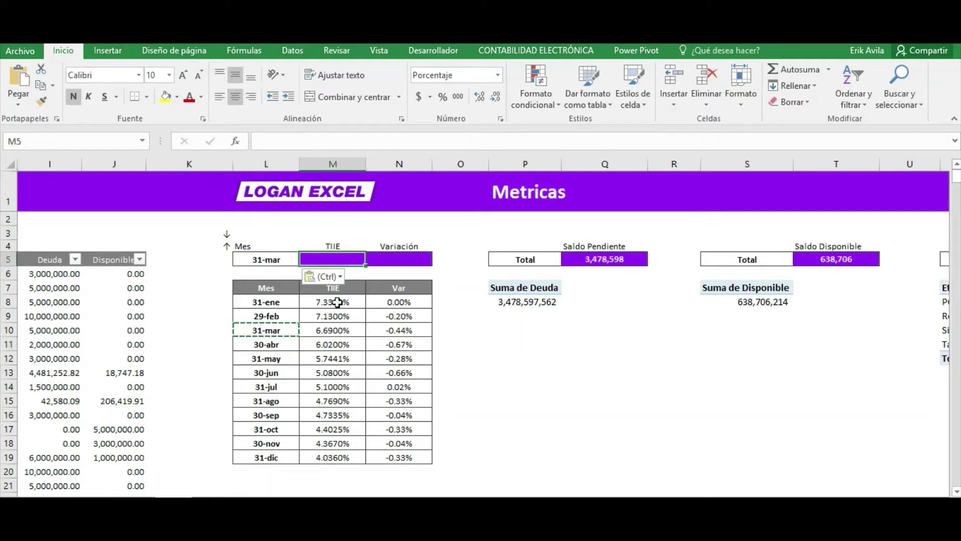
left_click(333, 330)
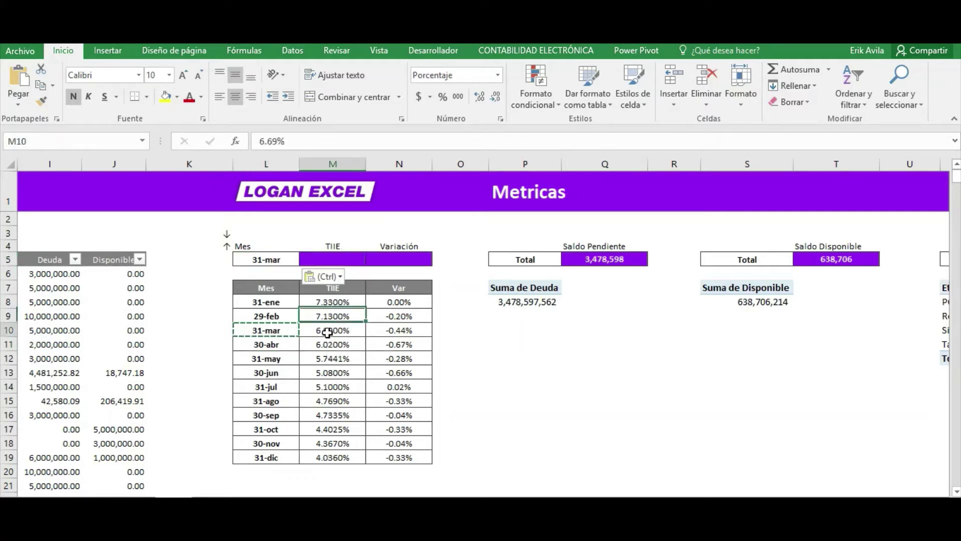
Enter =BUSCARV(L5,$L$8:$N$19,2,FALSO) in M5, returning 6.6900%
left_click(334, 260)
type("=")
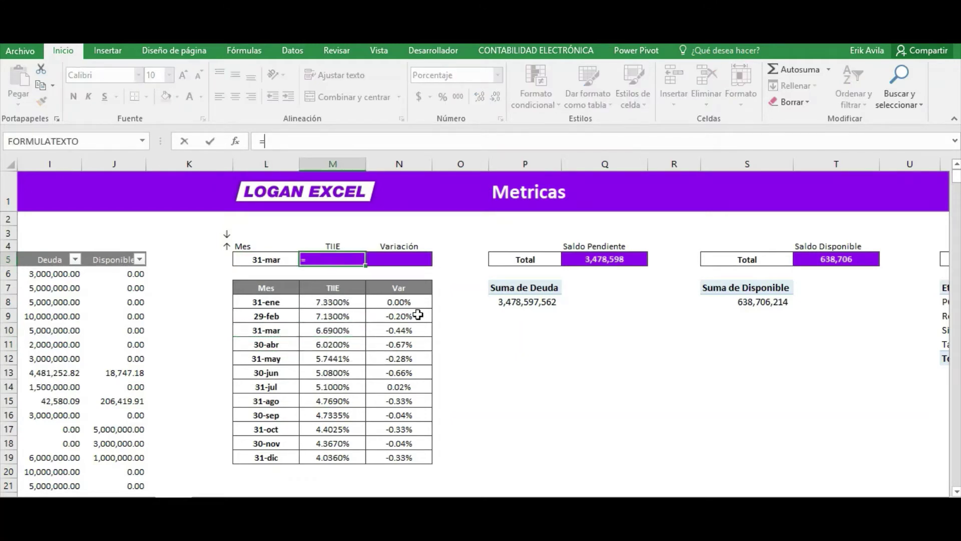
type("bus")
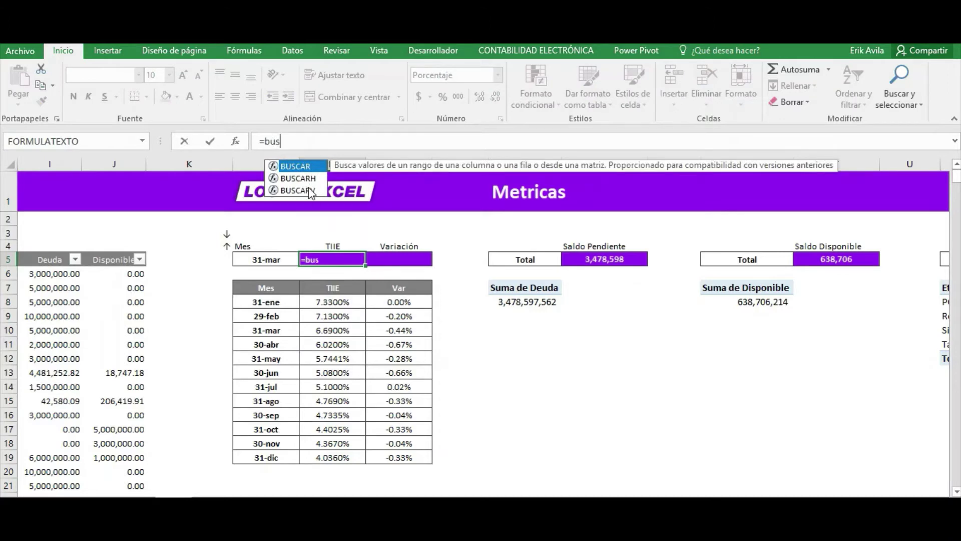
double_click(310, 192)
left_click(285, 260)
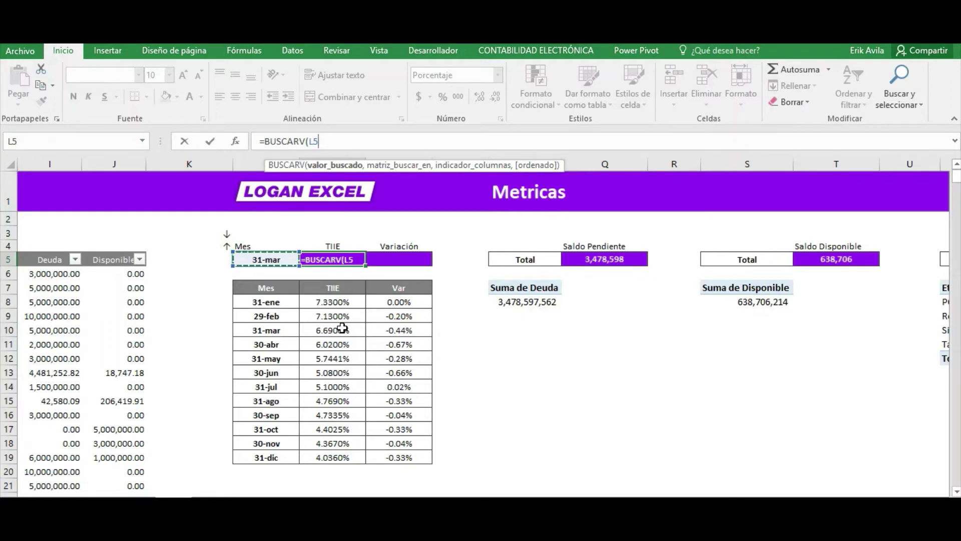
type(",")
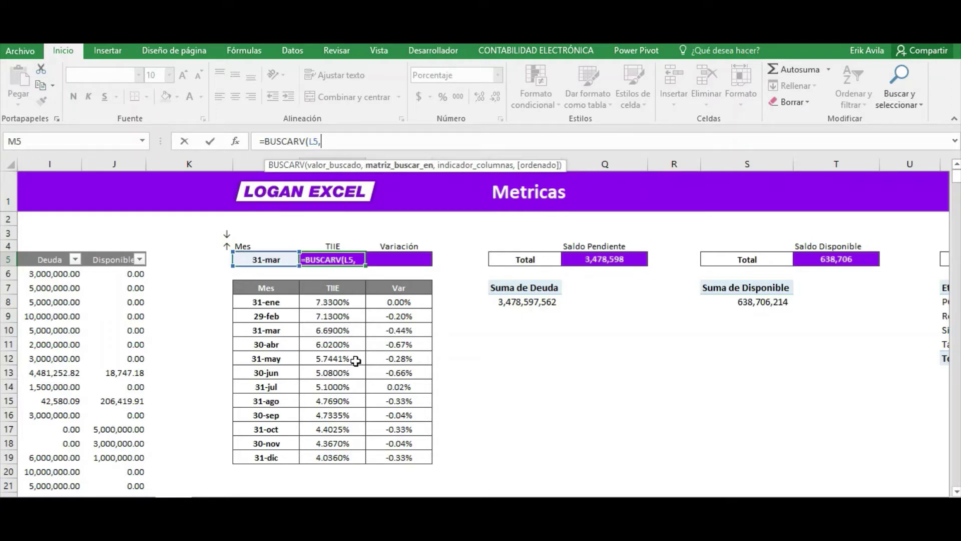
mouse_move(282, 299)
left_mouse_down()
mouse_move(354, 445)
mouse_move(383, 457)
left_mouse_up()
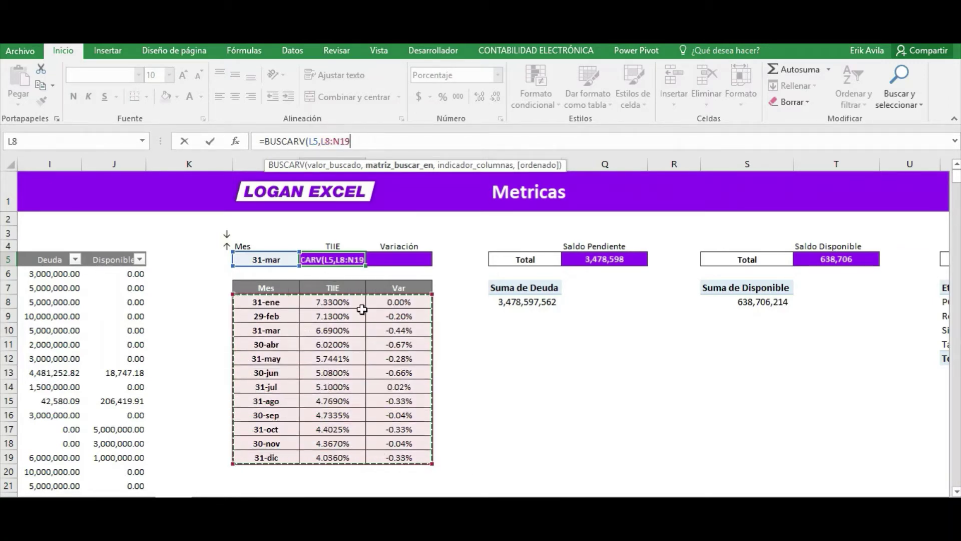
key("F4")
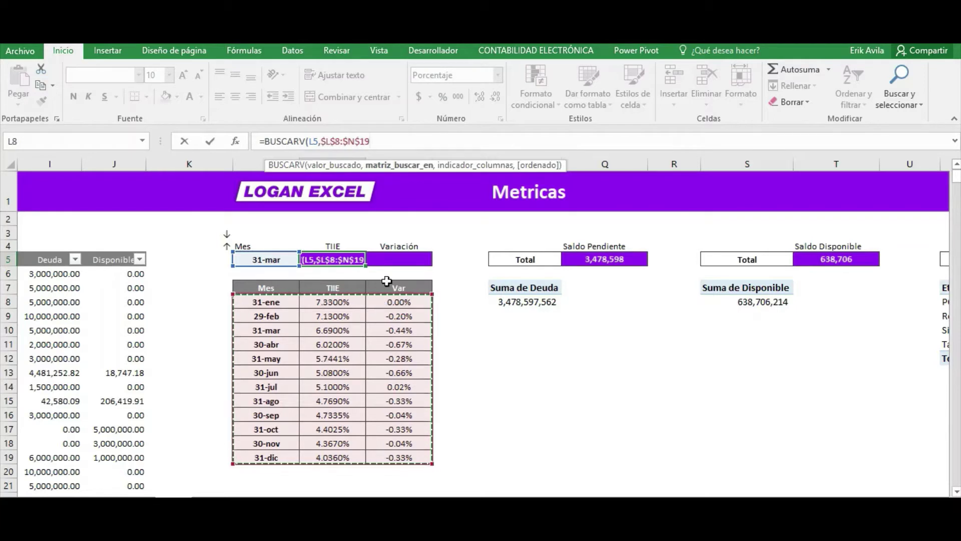
type(",")
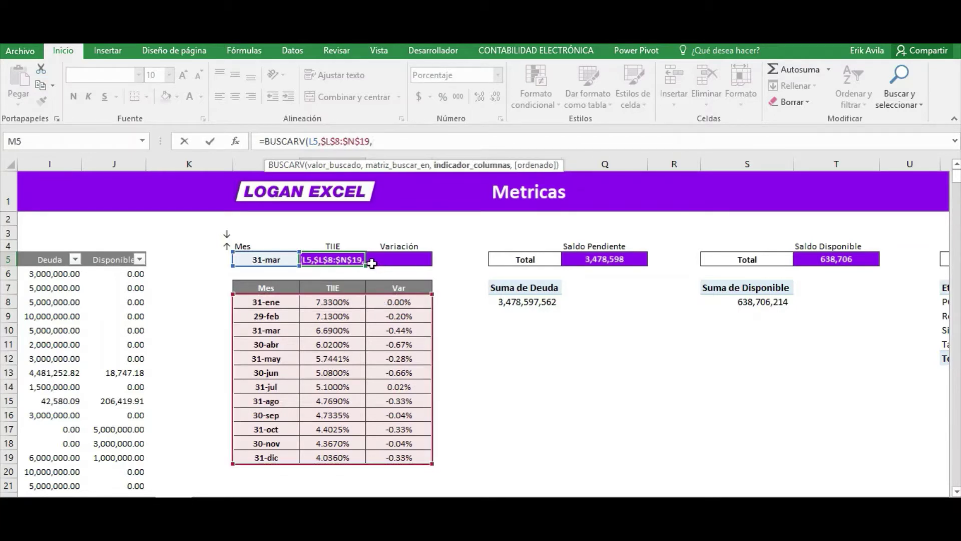
type("2")
type(",falso")
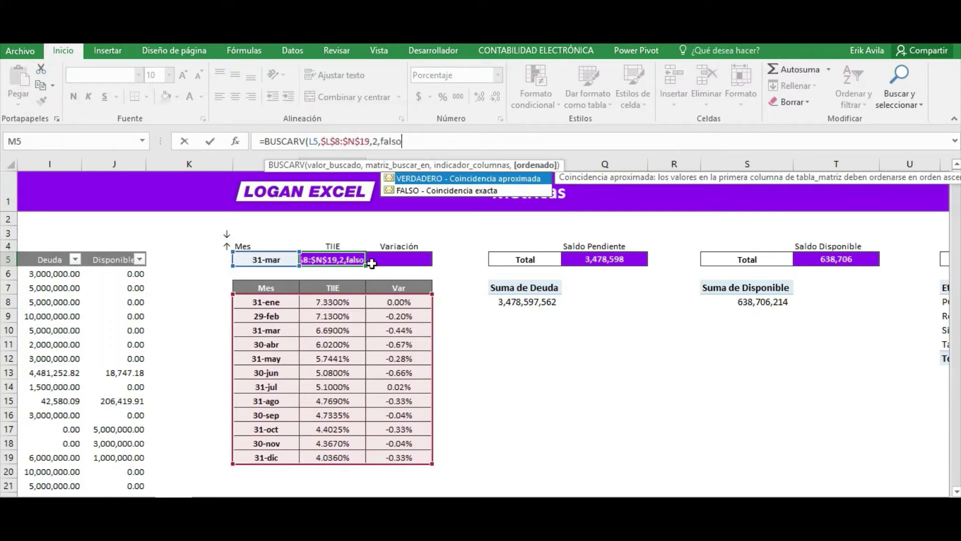
type(")")
key("Return")
key("Up")
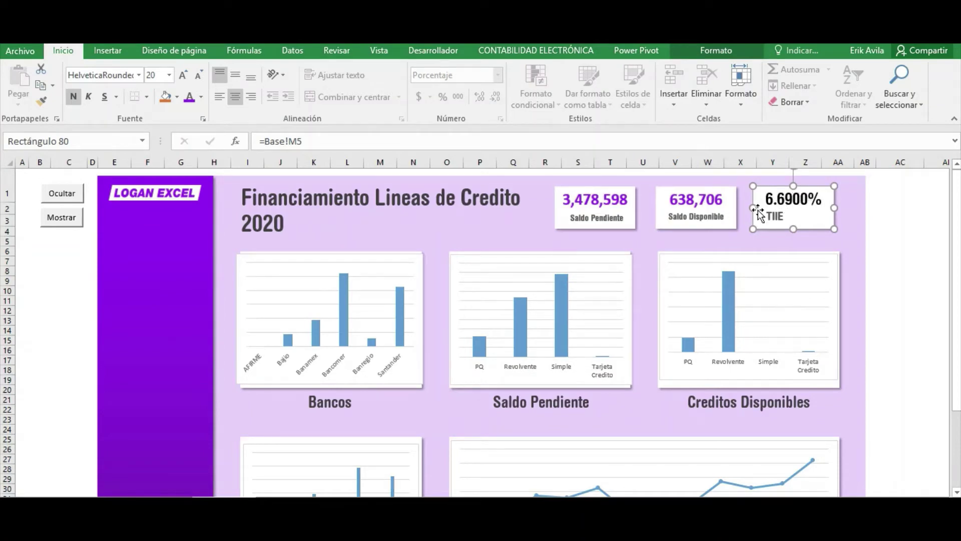
Colour the TIIE card's 6.6900% value purple and check the TIIE card's font name
left_click(190, 98)
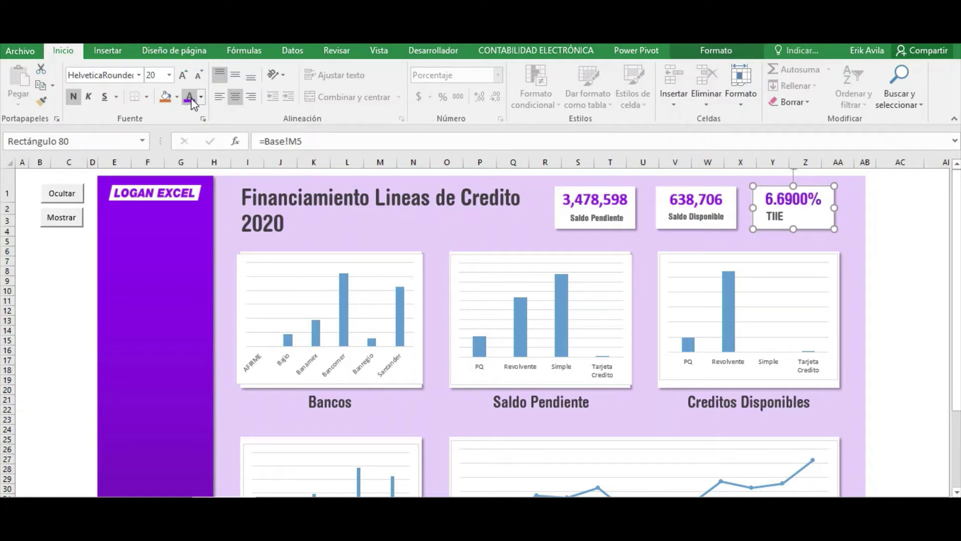
left_click(681, 203)
left_click(586, 193)
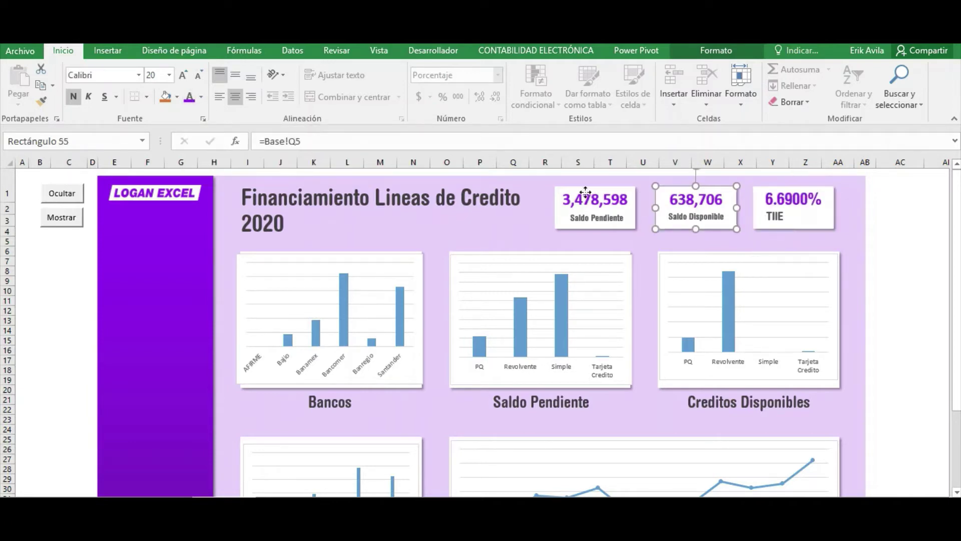
left_click(710, 206)
left_click(768, 205)
left_click(697, 201)
left_click(788, 198)
left_click(128, 80)
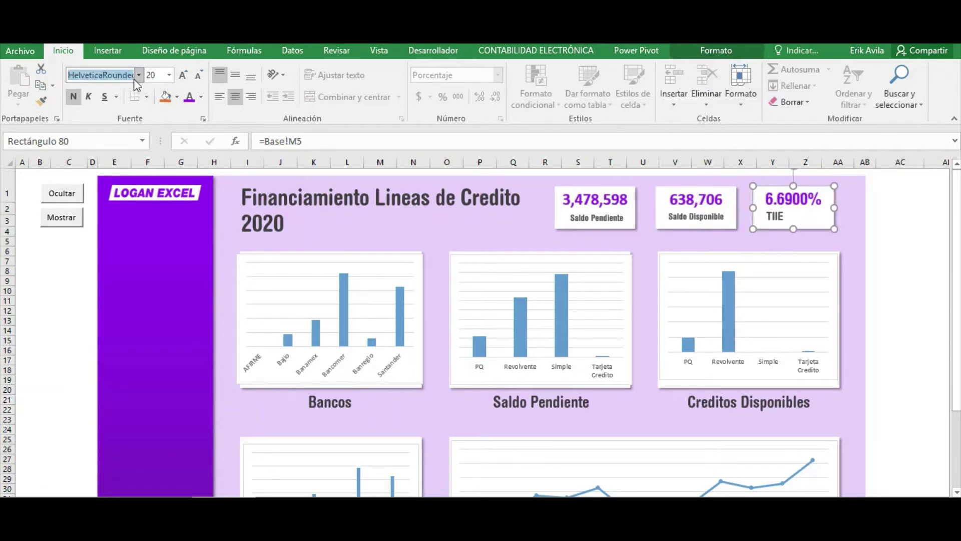
Set the 638,706 and 3,478,598 values to the HelveticaRounded font
left_click(660, 204)
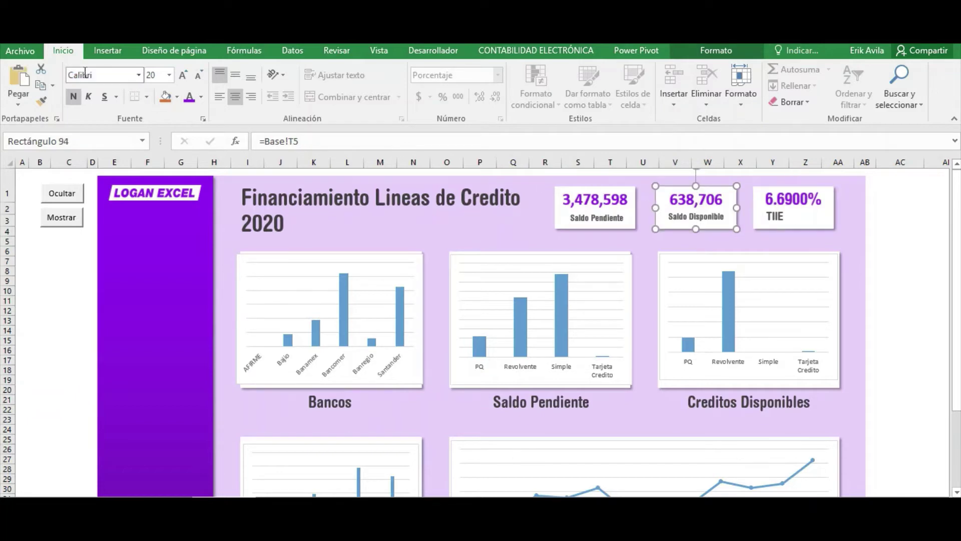
left_click(120, 75)
type("Hel")
key("Return")
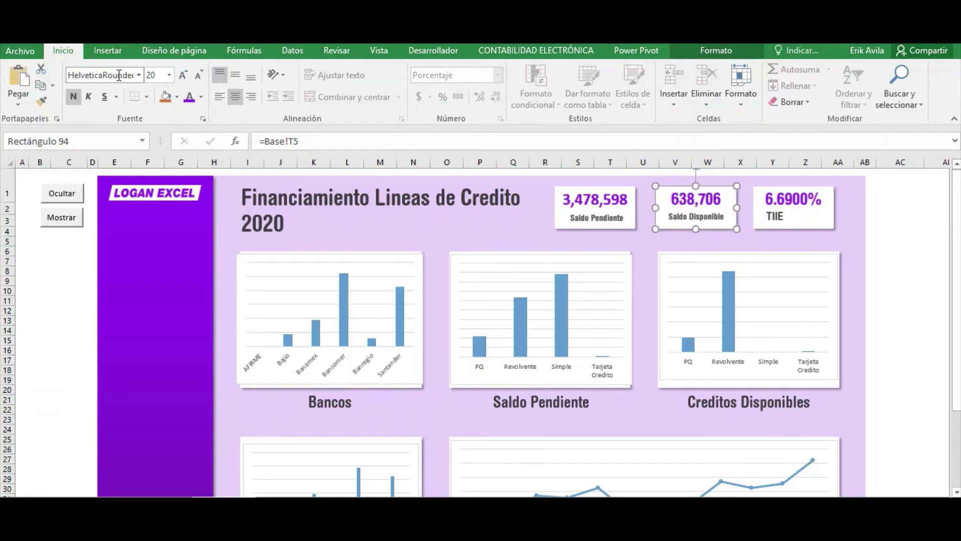
left_click(554, 203)
left_click(114, 75)
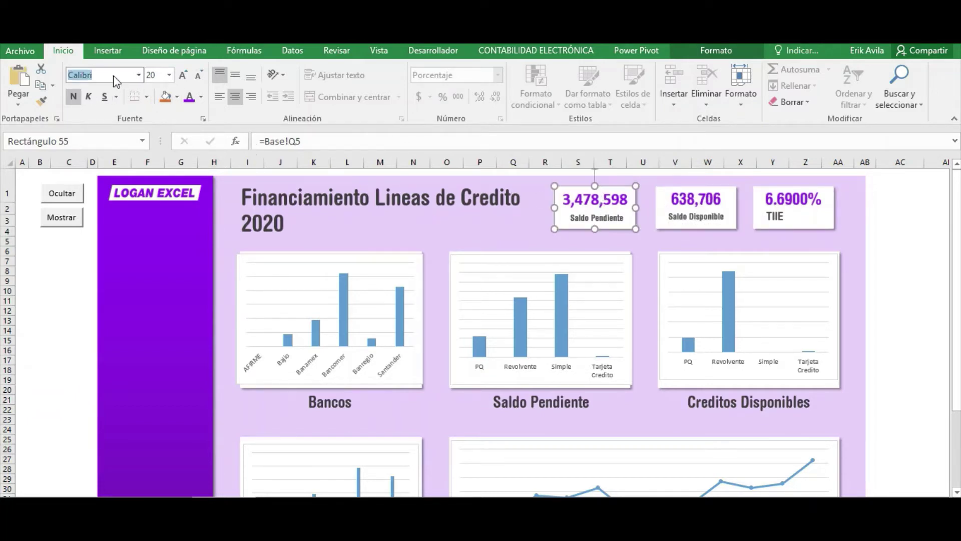
type("Hel")
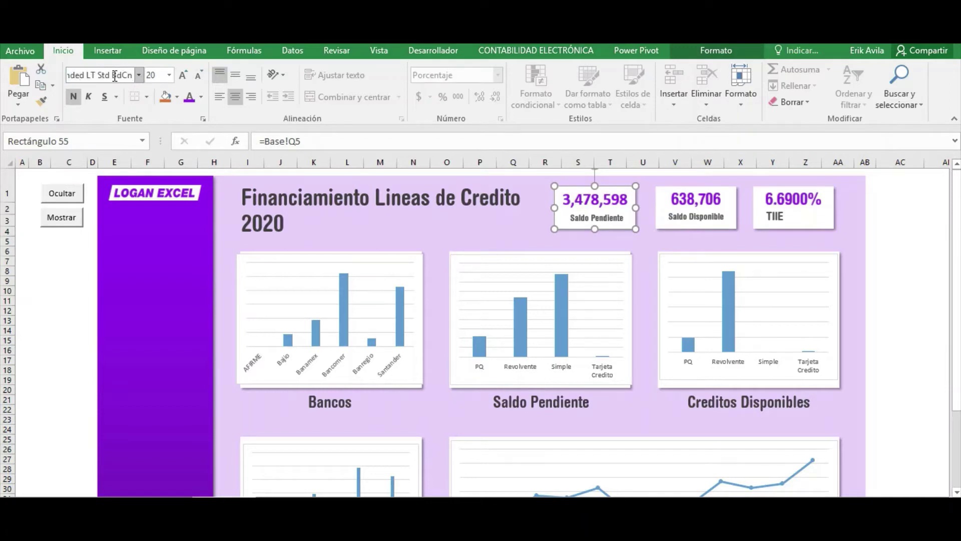
key("Return")
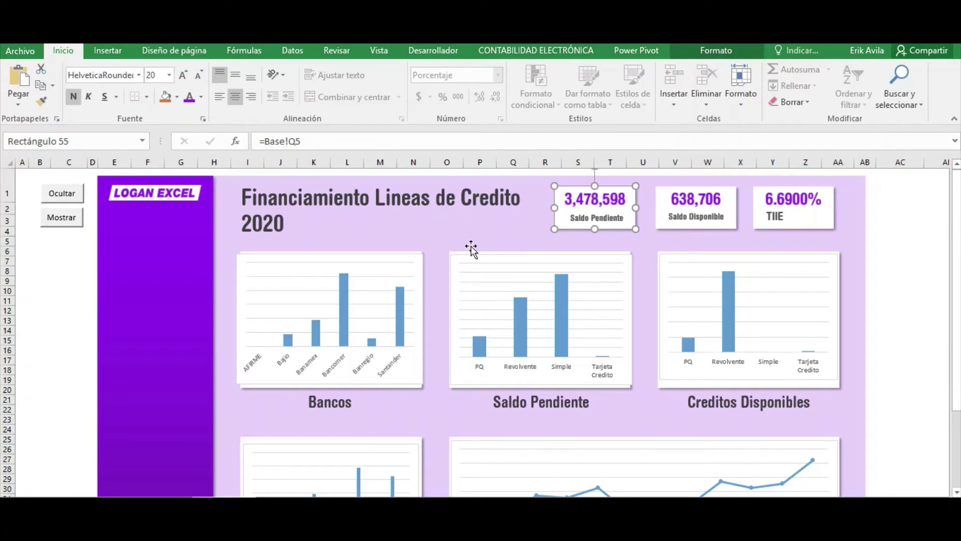
left_click(881, 229)
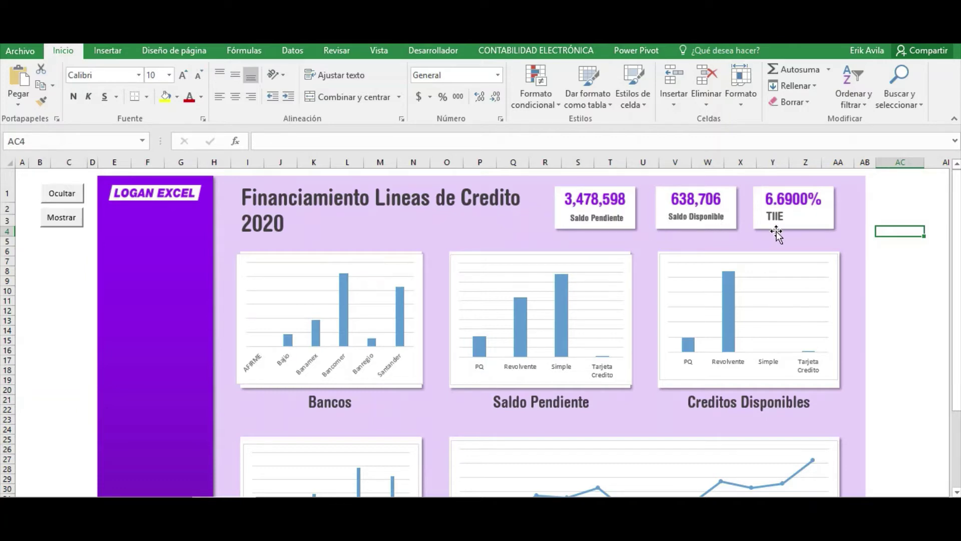
On Metricas, review the L5 month, M5 lookup, N11 variation formula and the Suma de Deuda total
left_click(170, 495)
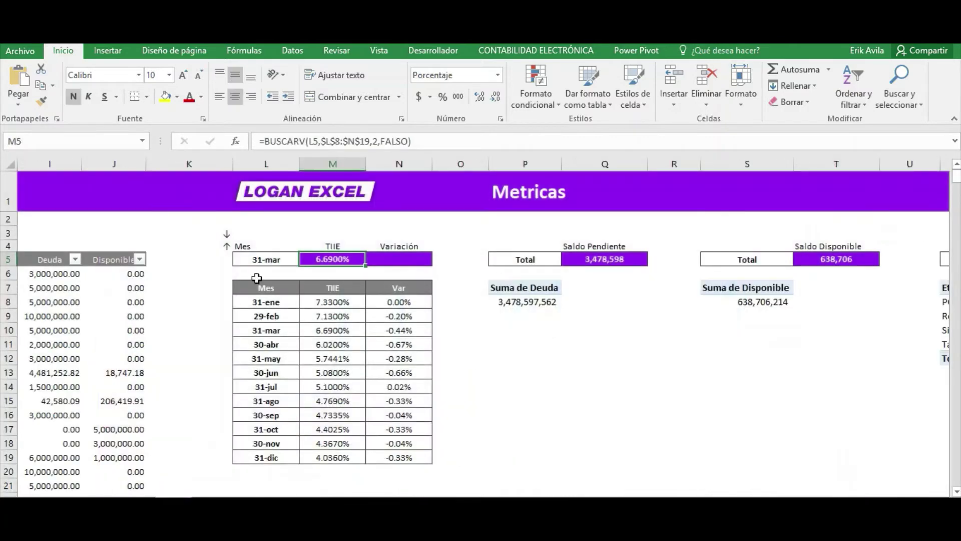
left_click(264, 260)
left_click(355, 260)
left_click(270, 256)
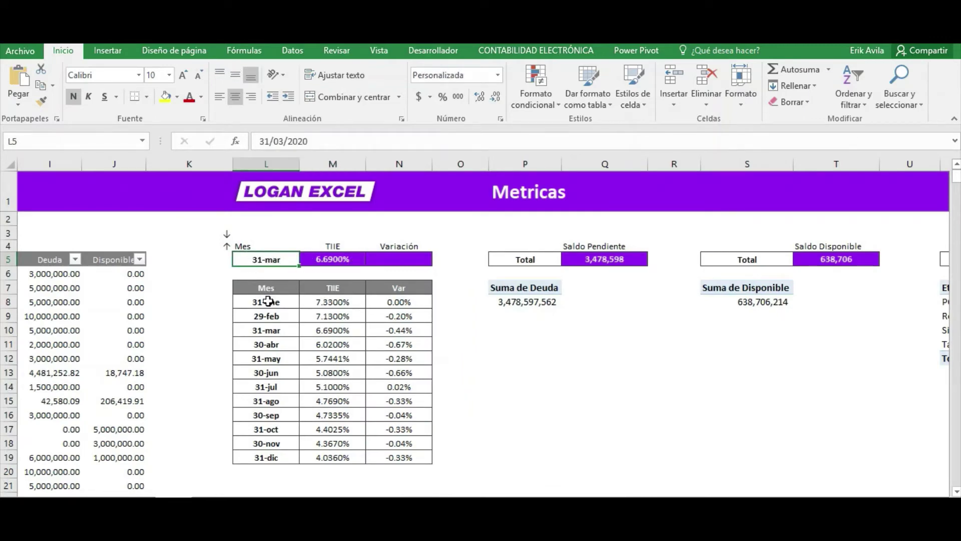
left_click(208, 275)
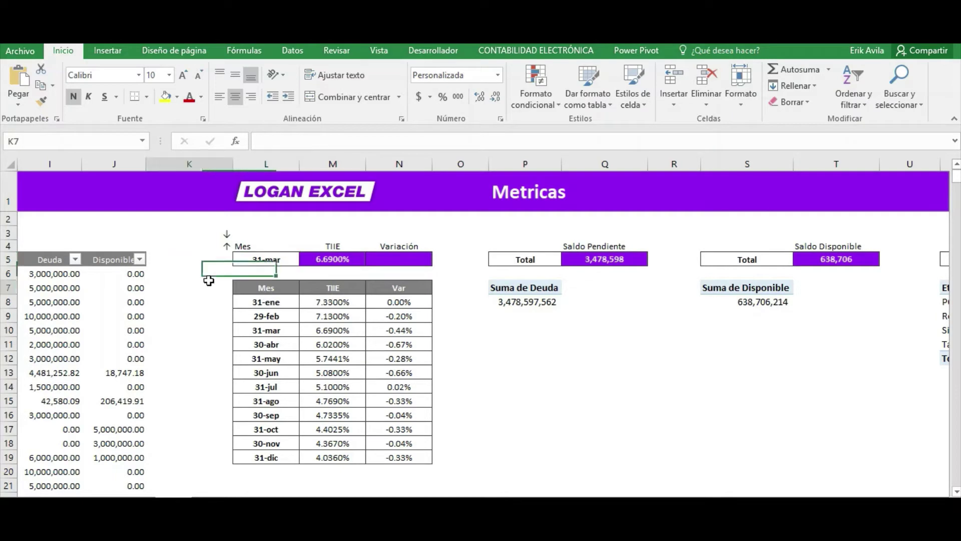
left_click(253, 259)
left_click(373, 339)
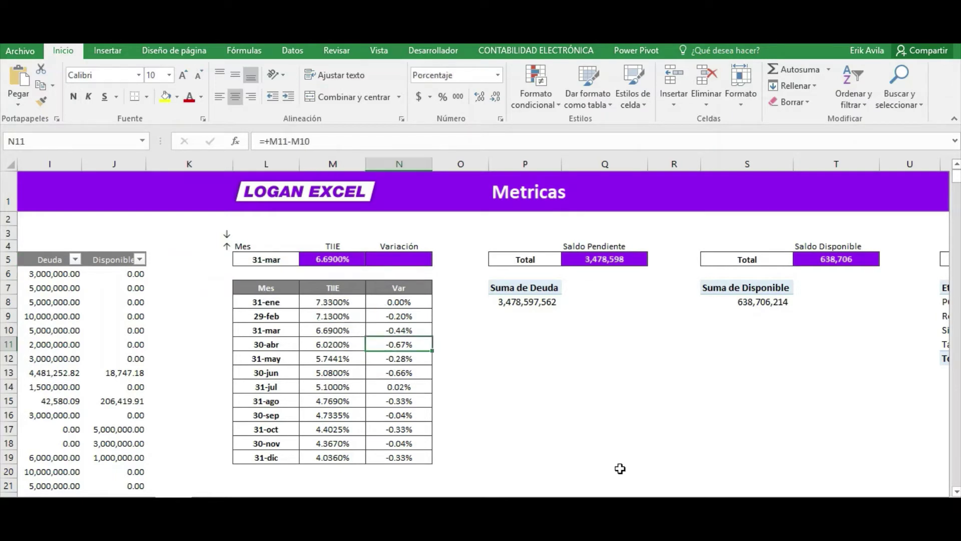
left_click(543, 303)
scroll(490, 485, "right", 1)
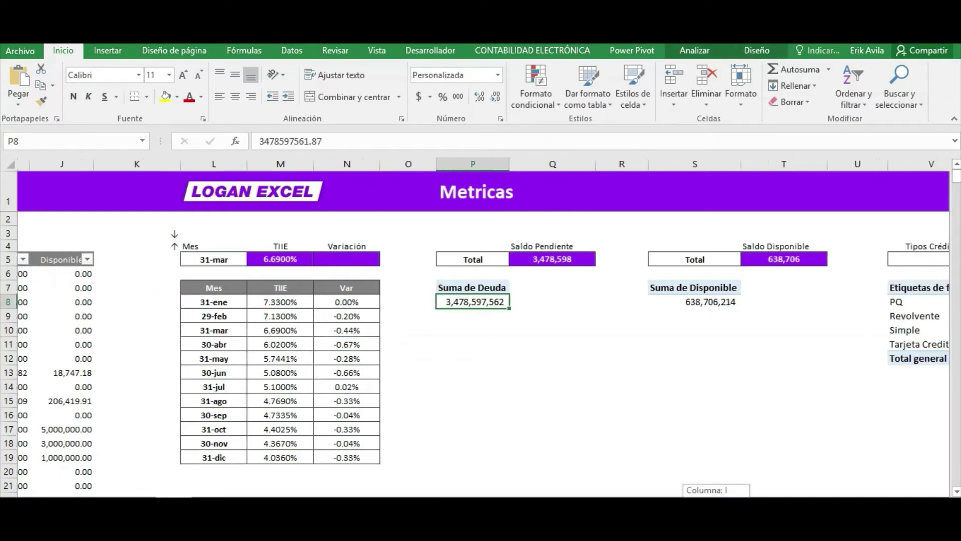
scroll(490, 486, "left", 5)
Select the whole credit data table, starting from its Mes header
left_click(83, 261)
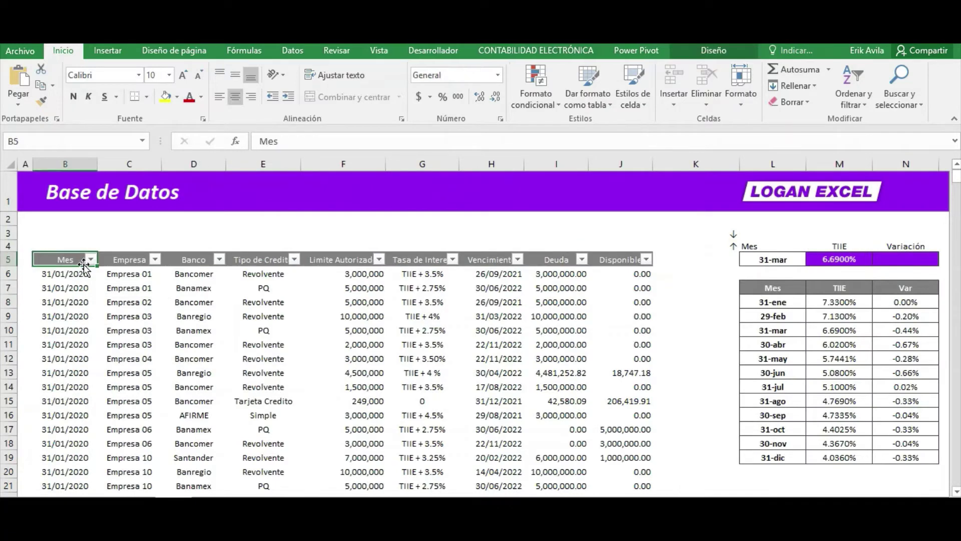
key("ctrl+shift+Down")
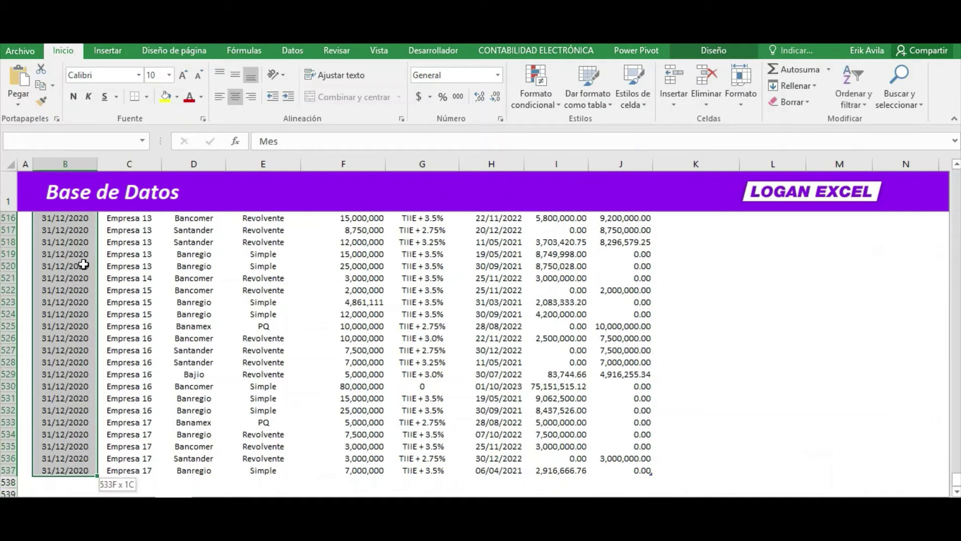
key("ctrl+shift+Right")
scroll(411, 321, "up", 5)
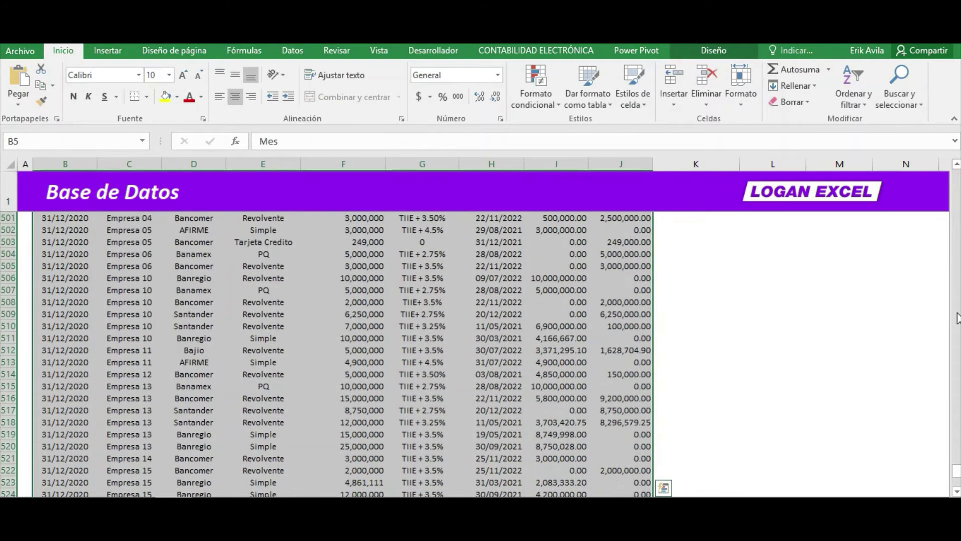
scroll(946, 289, "up", 5)
scroll(947, 289, "up", 3)
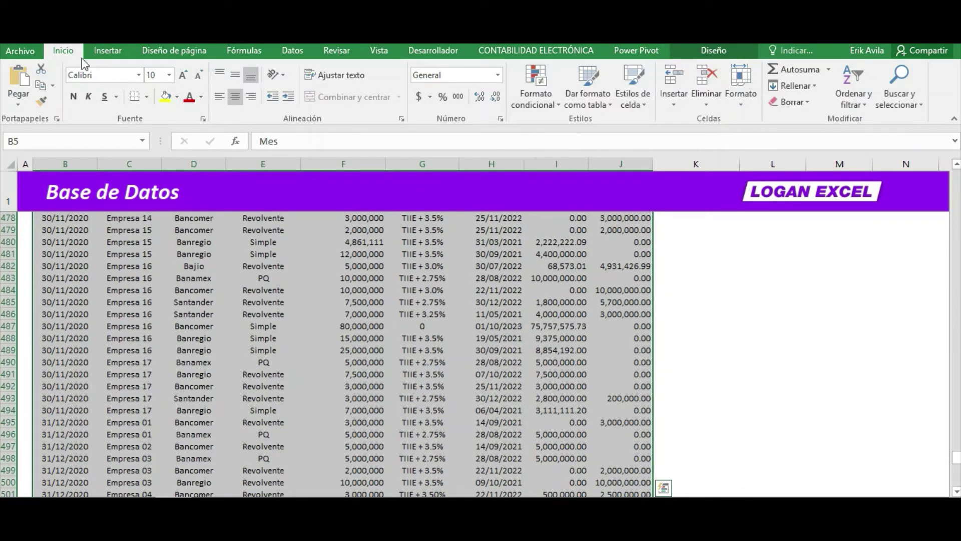
Create an empty pivot table from TablaLineasCredito at Base!$L$22
left_click(107, 50)
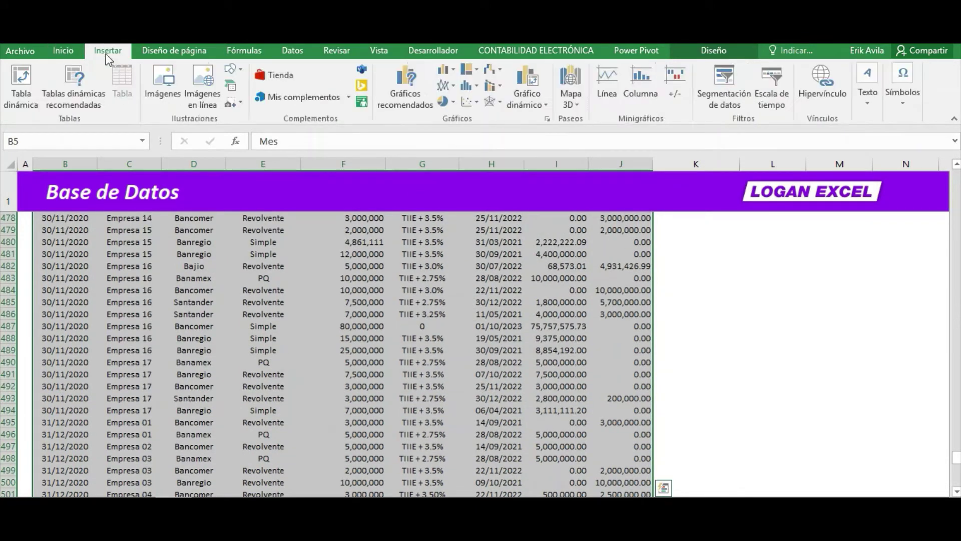
left_click(21, 85)
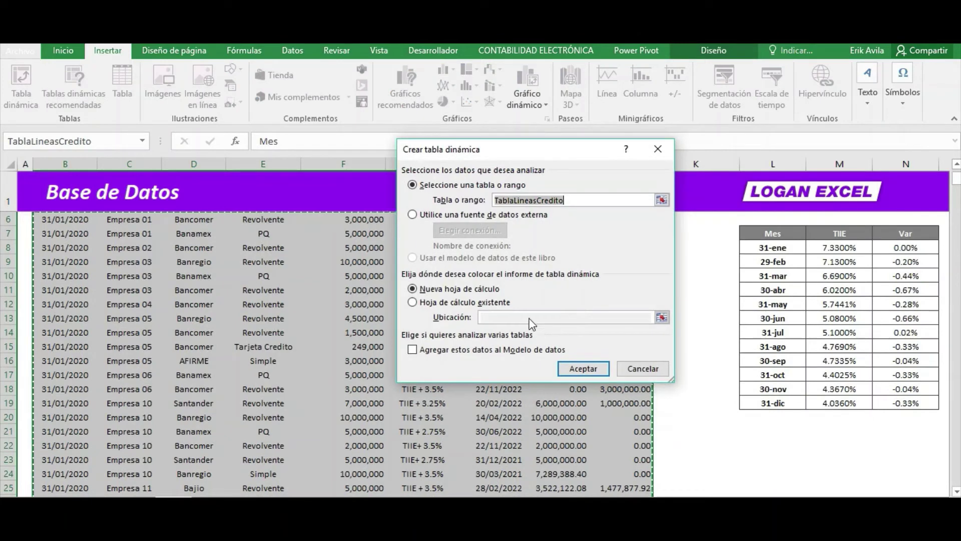
left_click(441, 303)
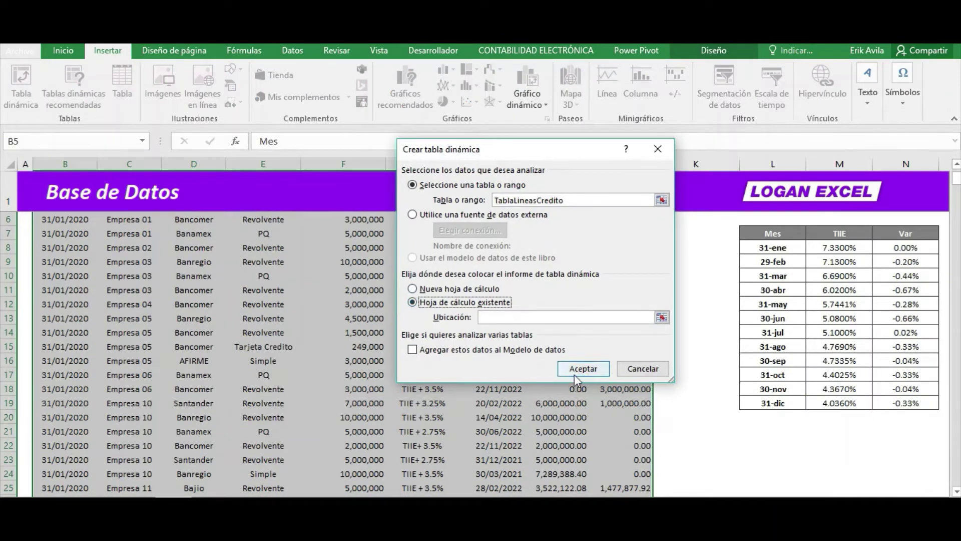
key("Tab")
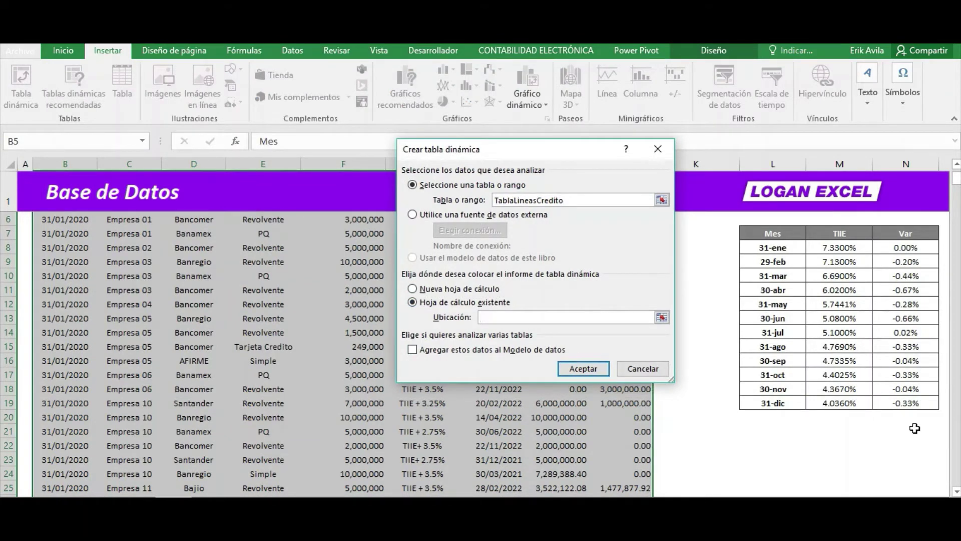
left_click(914, 428)
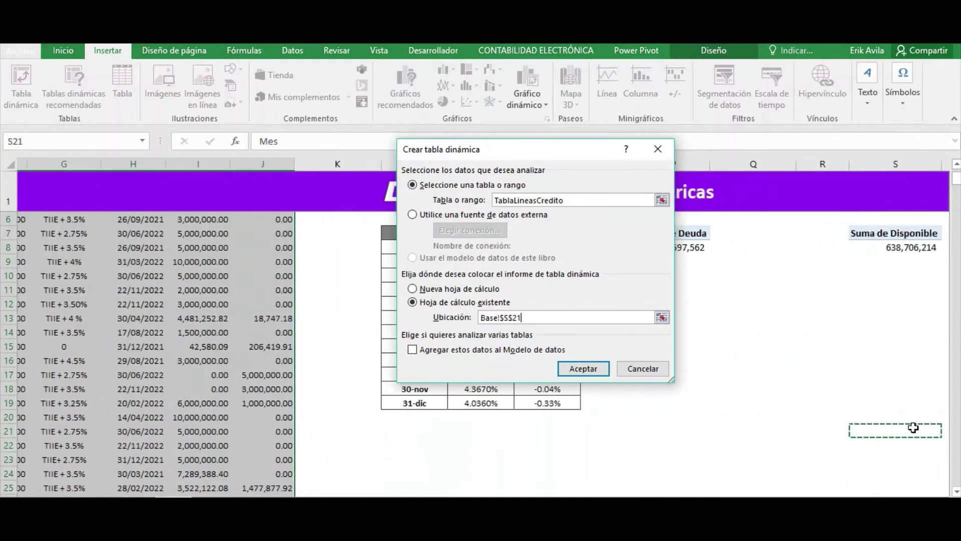
left_click(741, 429)
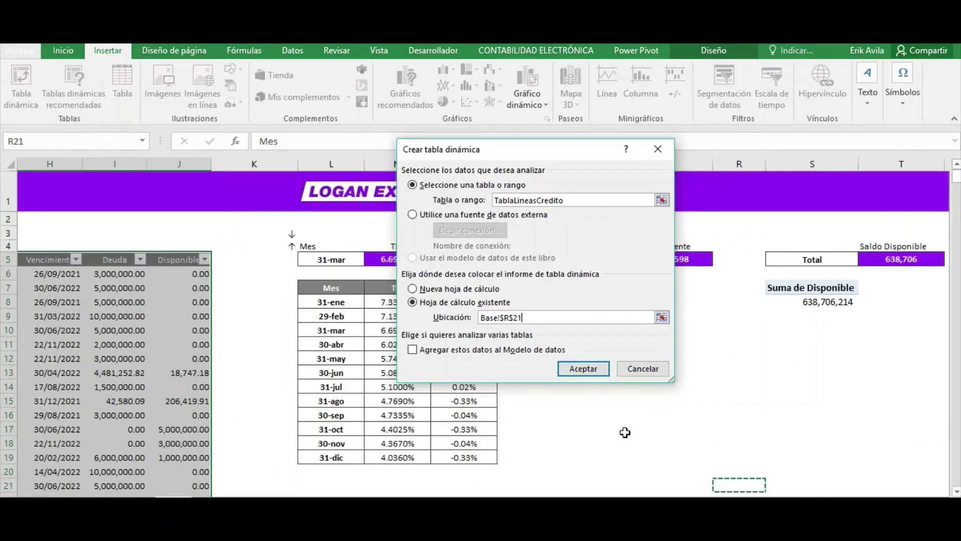
left_click(621, 419)
scroll(511, 422, "down", 1)
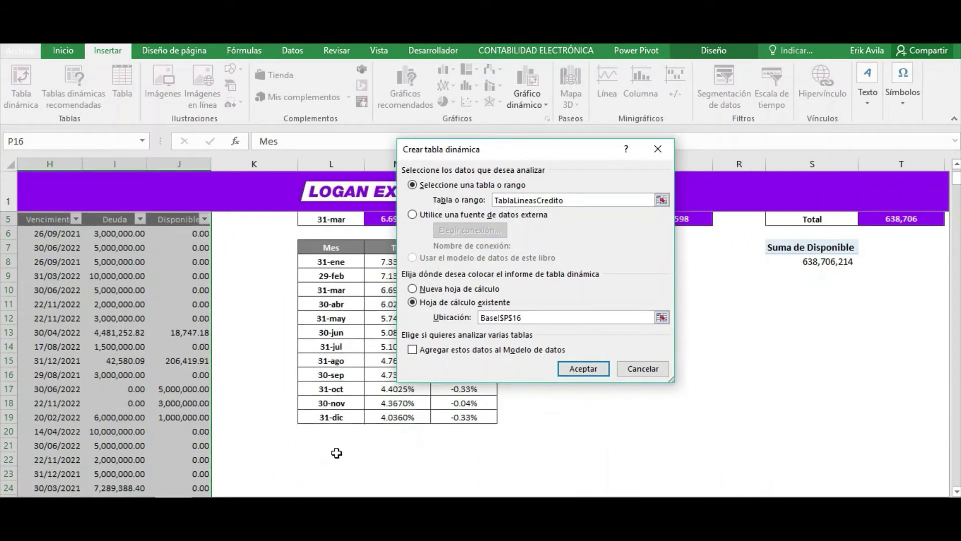
left_click(336, 453)
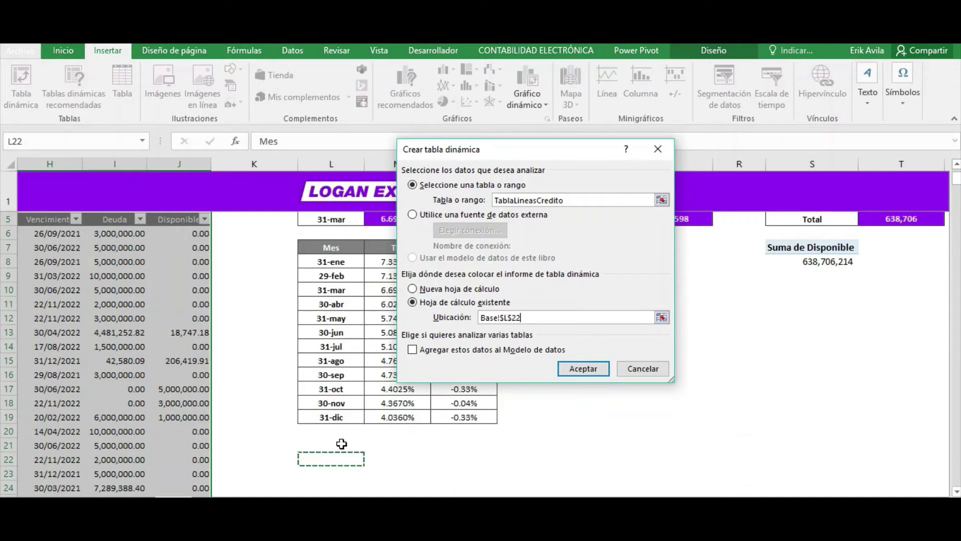
left_click(576, 371)
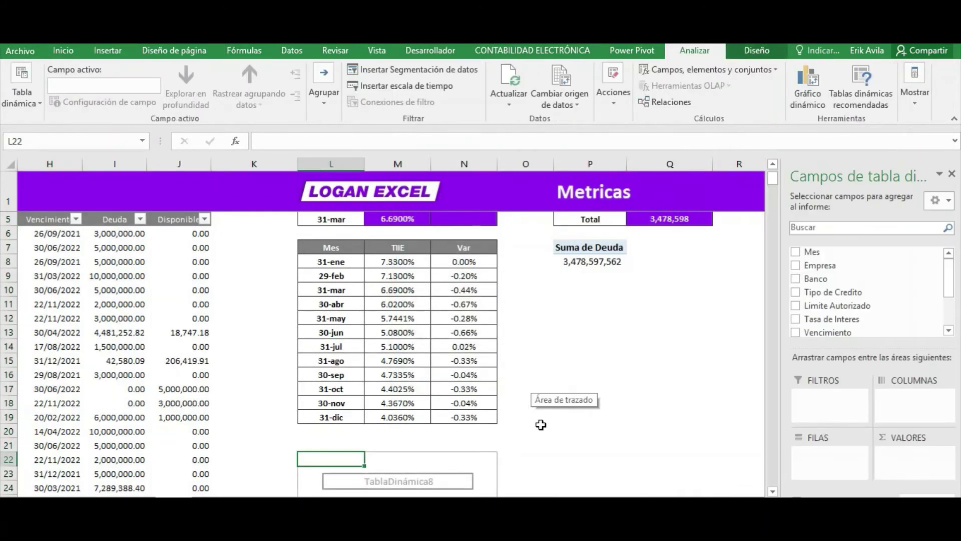
Add Mes as the report filter at L22, widen column L, then show the dashboard
left_click_drag(812, 256, 831, 398)
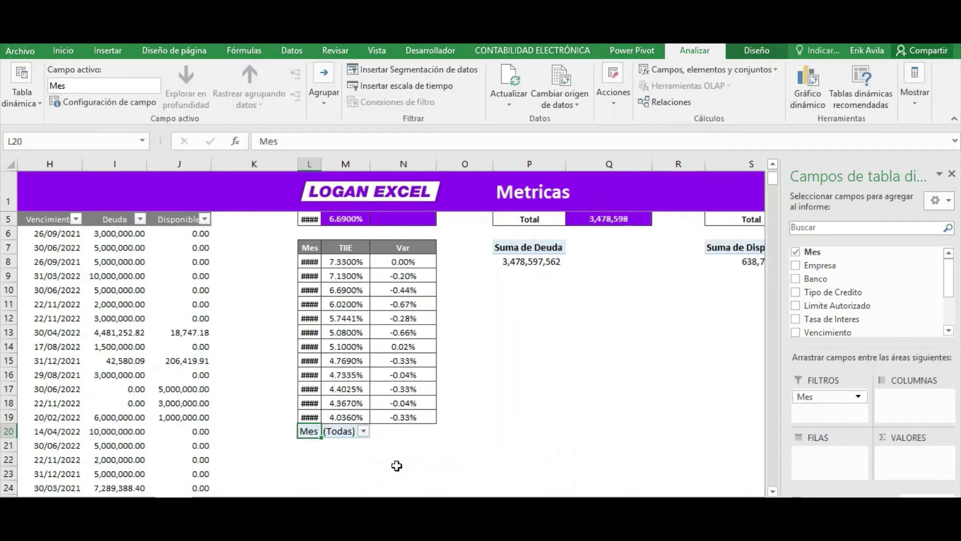
left_click_drag(313, 431, 348, 433)
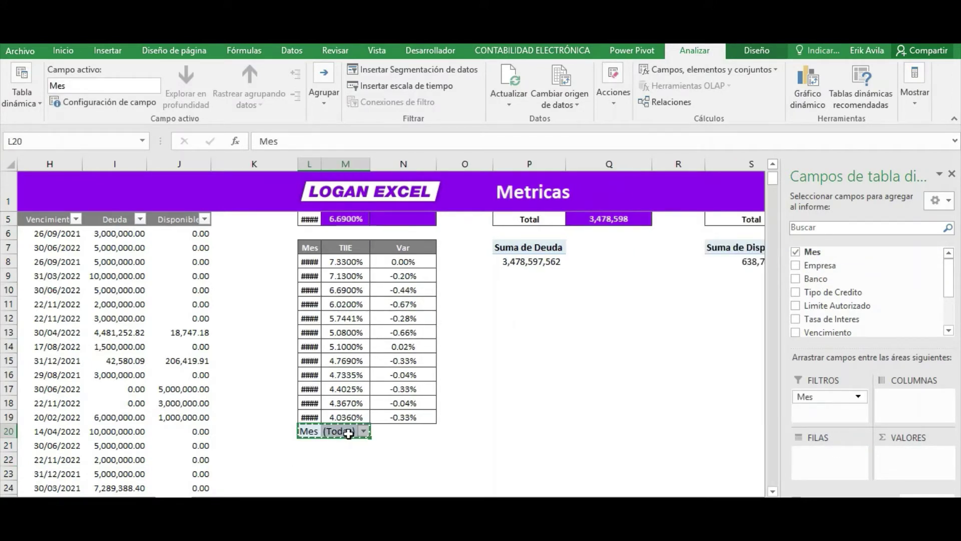
key("Down")
key("Down")
key("ctrl+v")
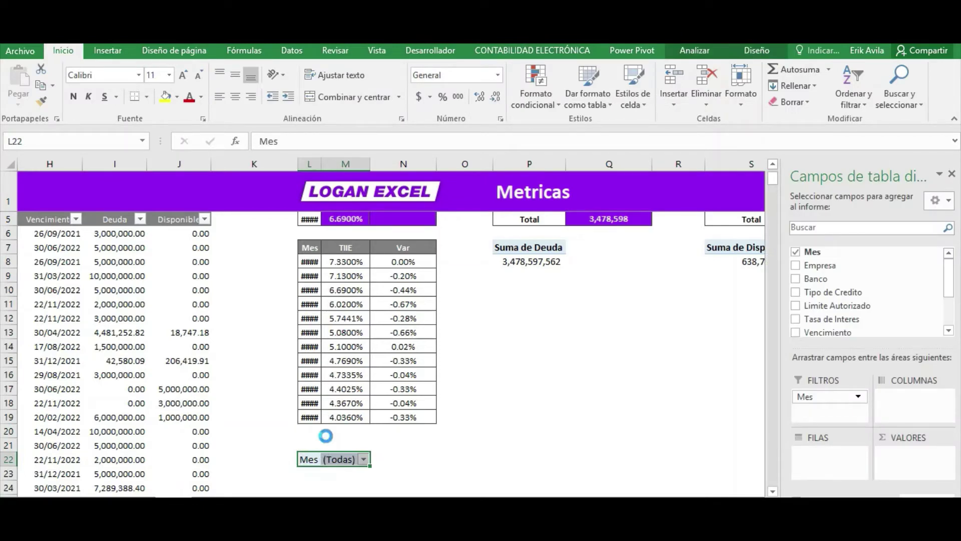
key("ctrl+c")
key("Right")
key("Right")
key("Right")
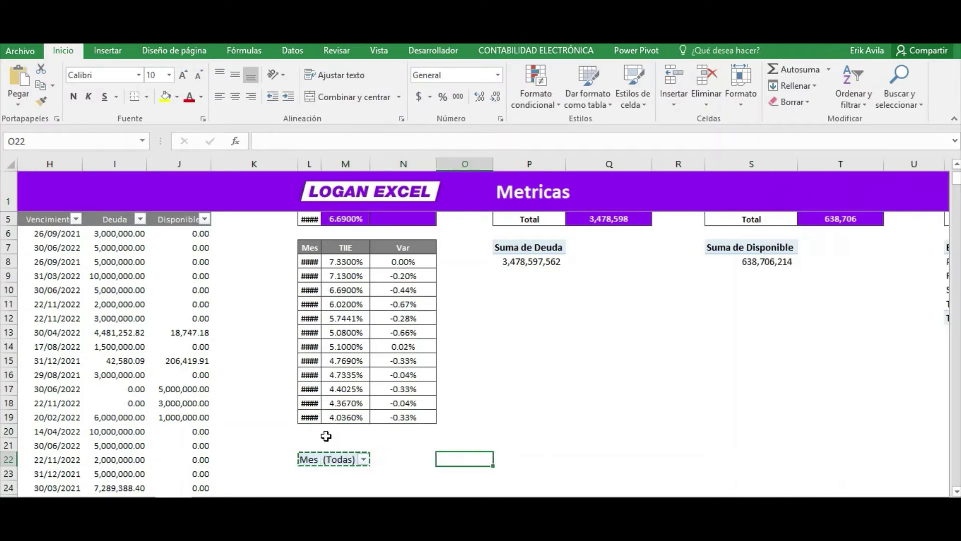
key("Left")
left_click_drag(321, 163, 351, 163)
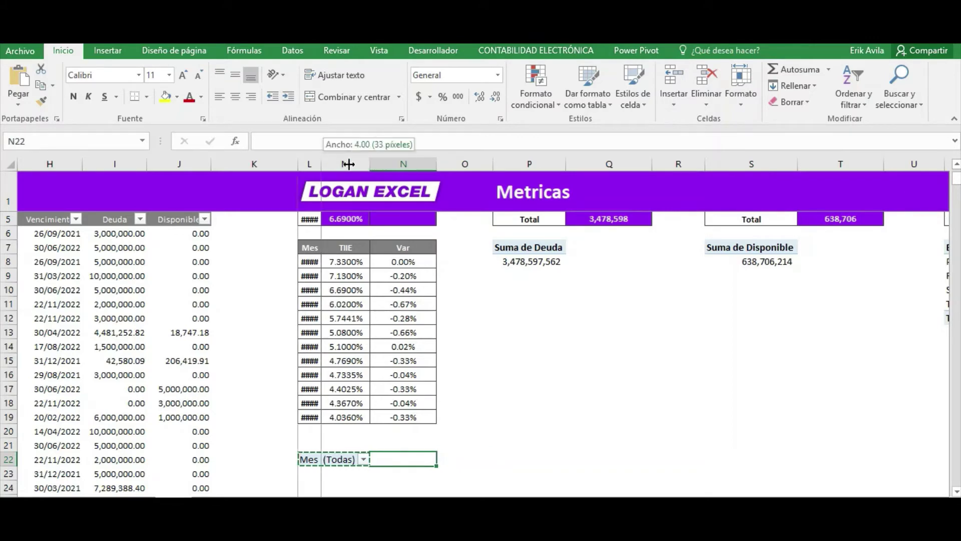
left_click(369, 459)
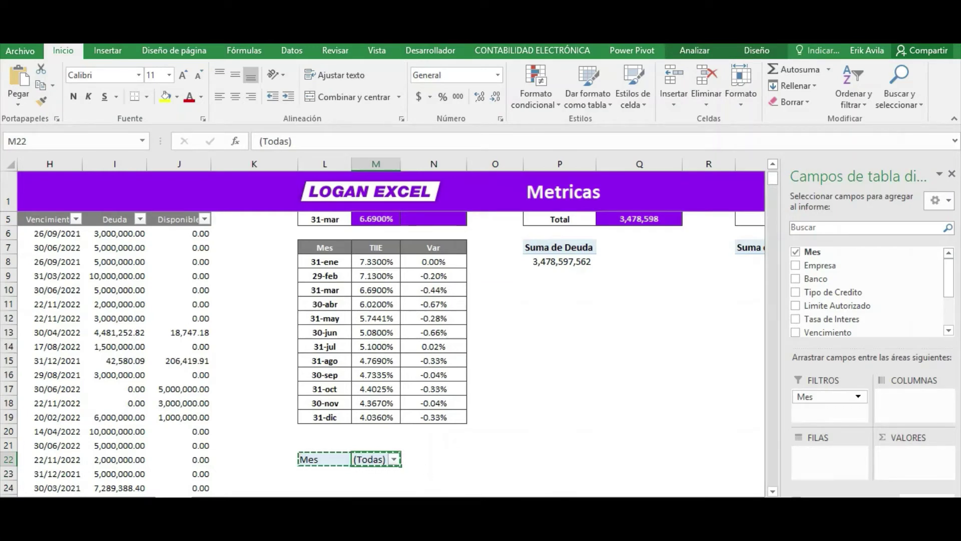
key("ctrl+Page_Up")
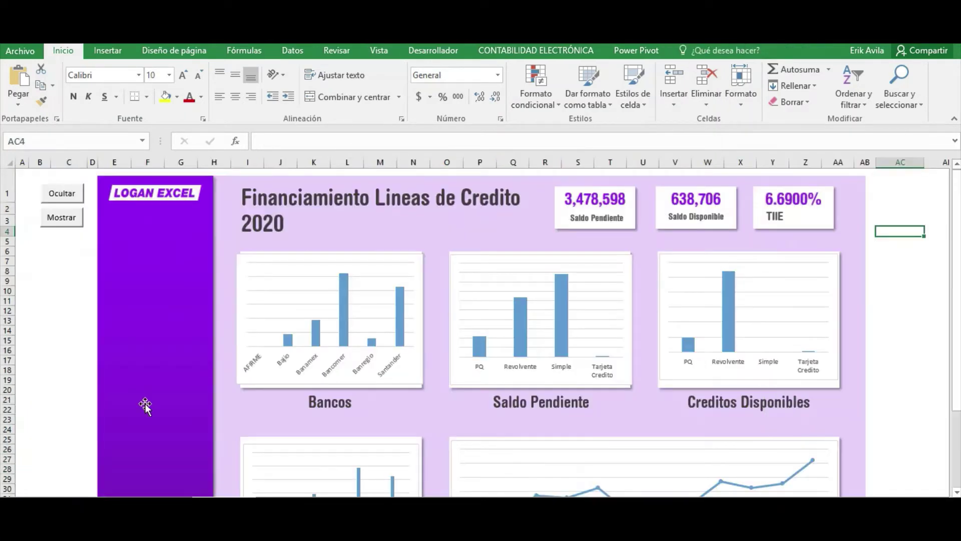
Back on the data sheet, insert a Meses slicer for the new pivot table
left_click(46, 281)
left_click(71, 281)
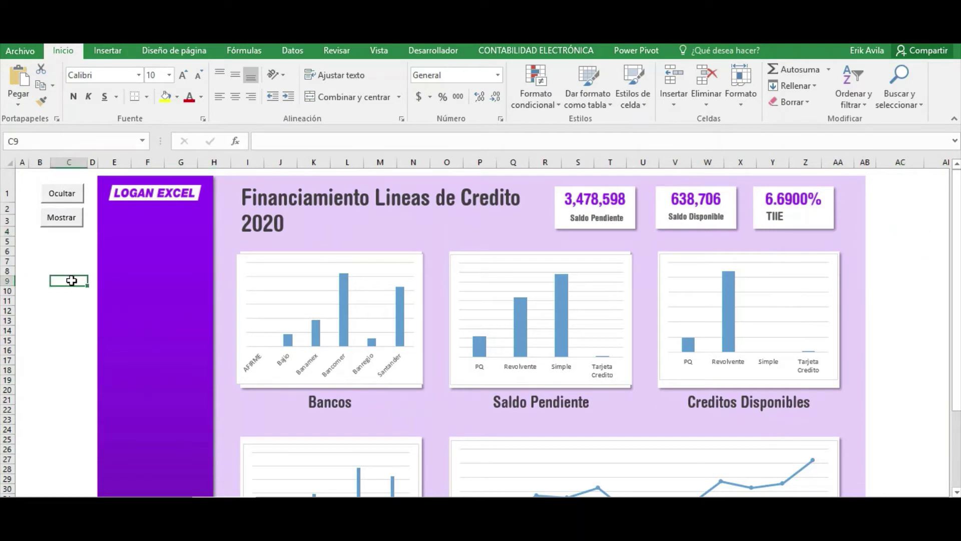
key("ctrl+Page_Down")
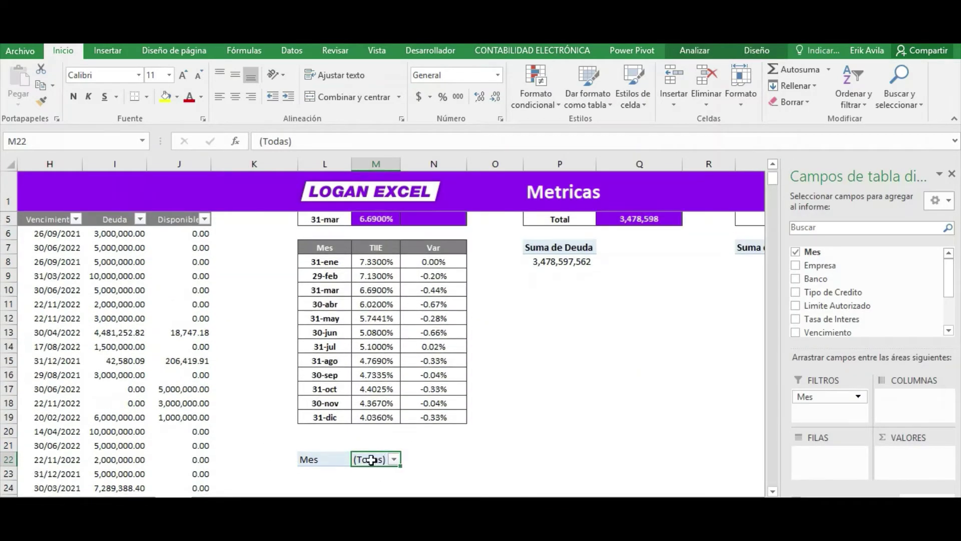
right_click(373, 463)
left_click(692, 54)
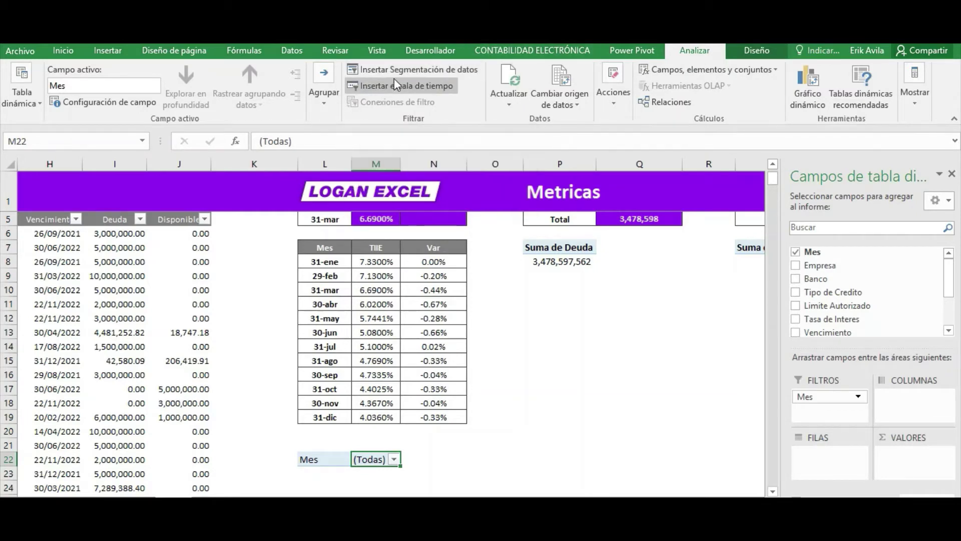
left_click(419, 72)
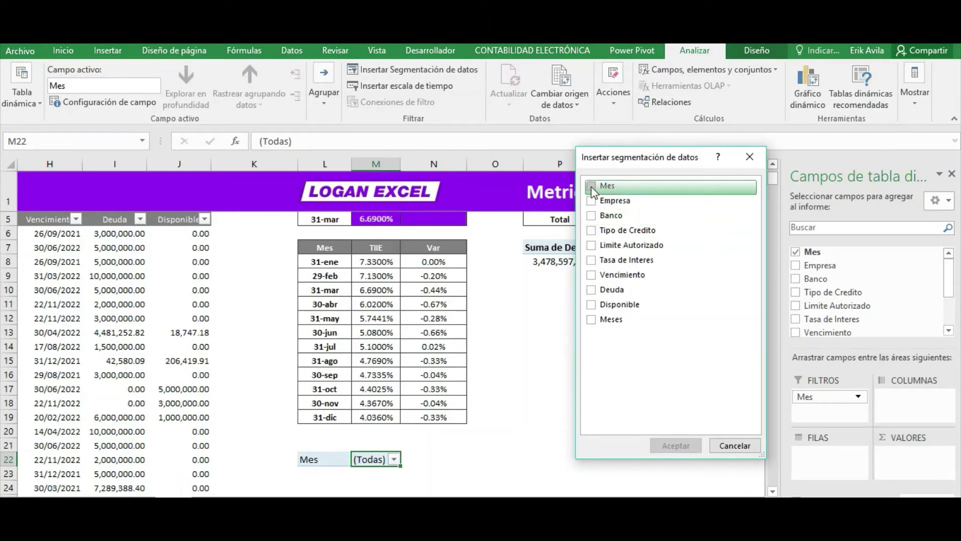
left_click(591, 320)
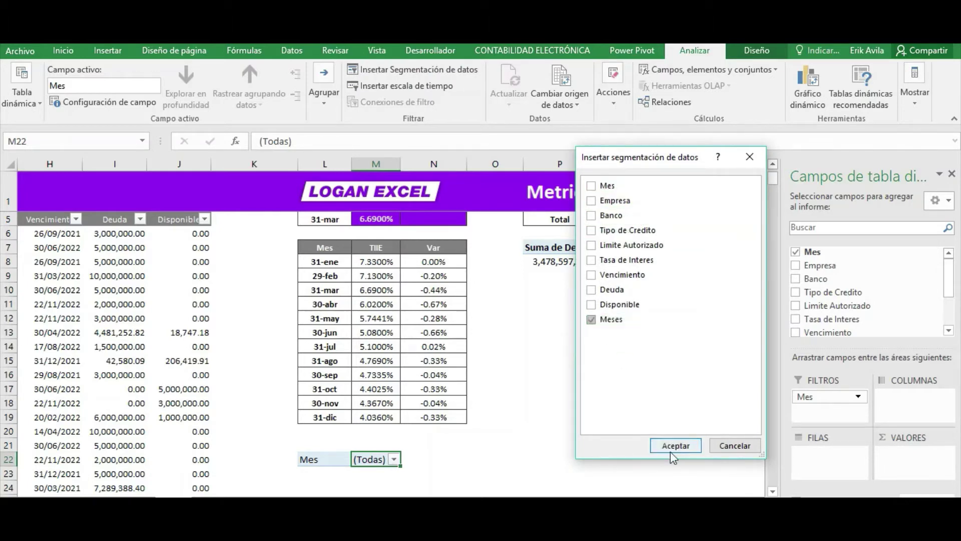
left_click(672, 449)
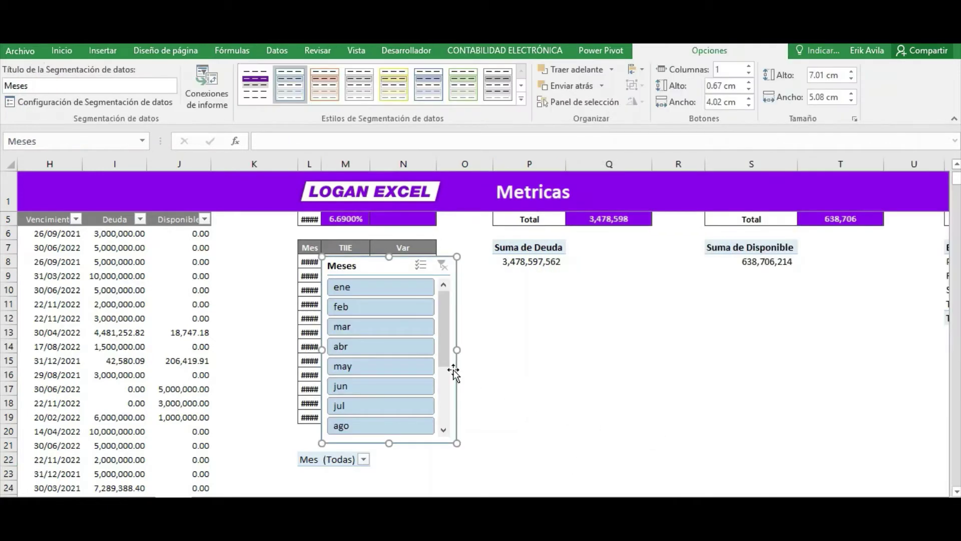
Move the Meses slicer below Suma de Deuda and widen column L
left_click_drag(378, 265, 572, 283)
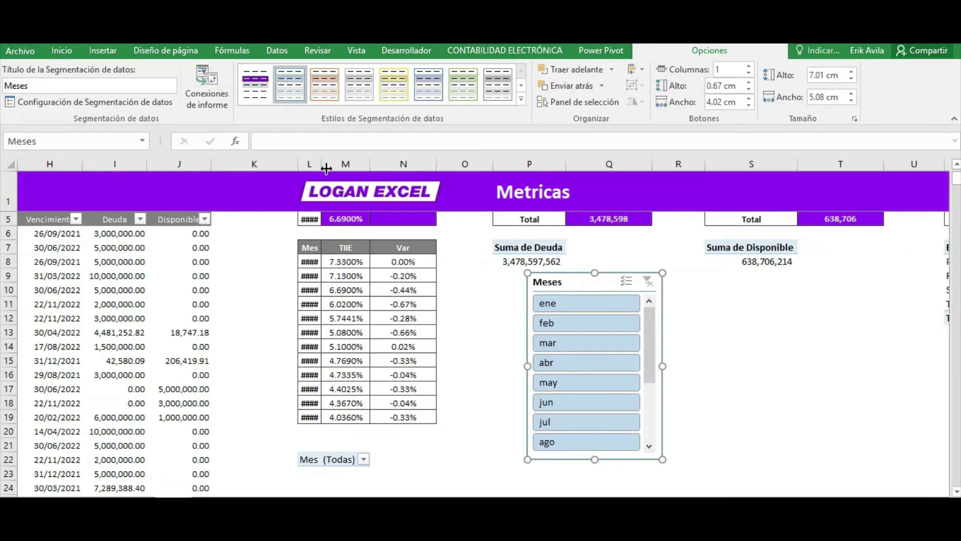
left_click_drag(326, 169, 369, 166)
left_click(348, 452)
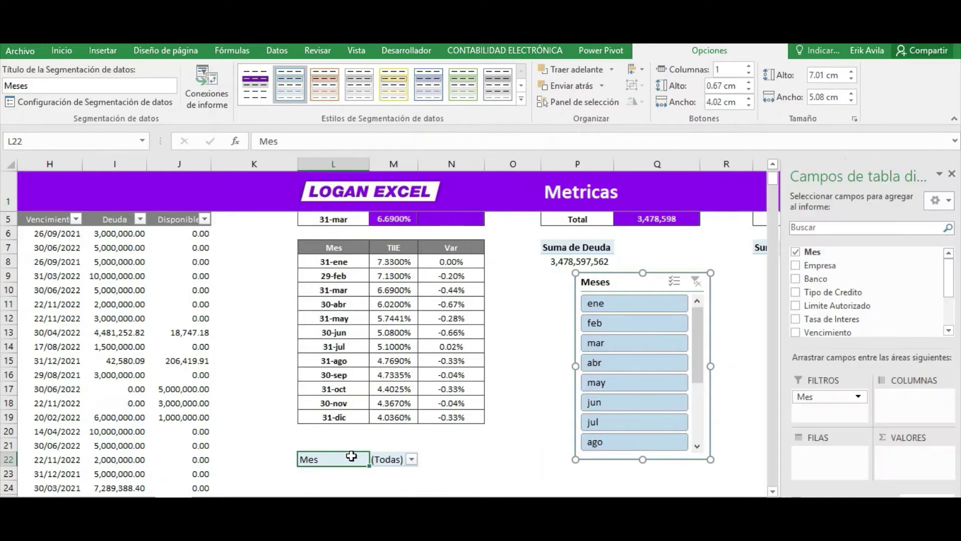
right_click(385, 459)
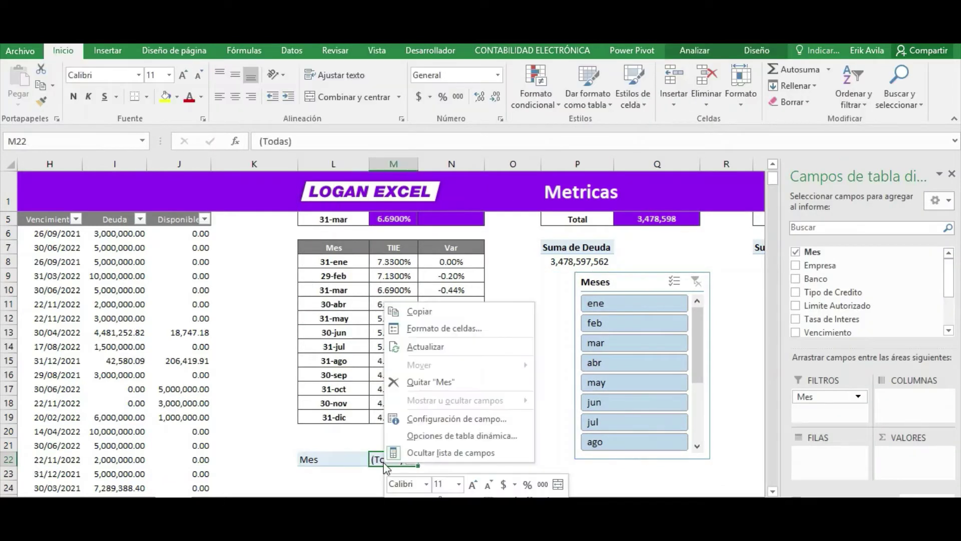
Open and close the pivot table options, then narrow column L slightly
left_click(427, 440)
left_click(249, 419)
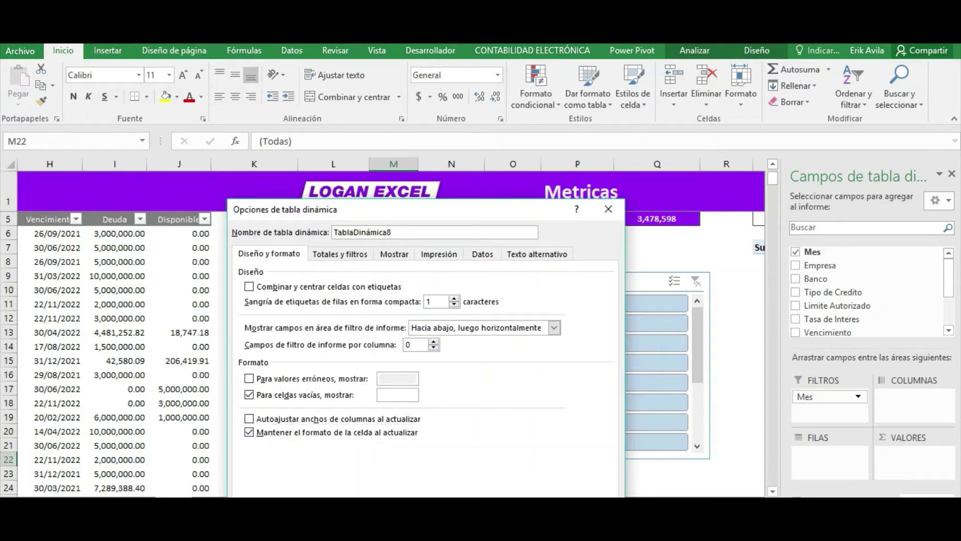
key("Return")
left_click(458, 430)
left_click(340, 379)
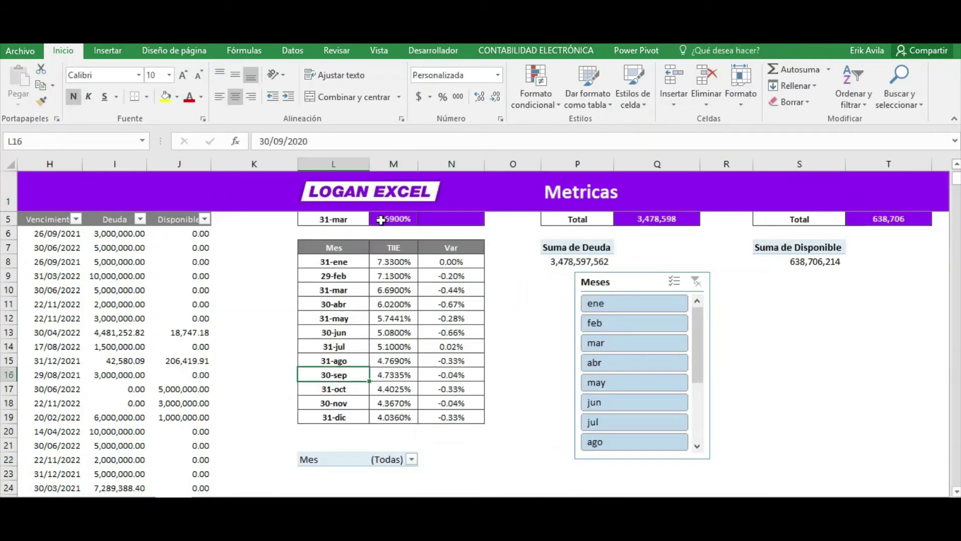
left_click_drag(369, 165, 357, 165)
left_click(438, 304)
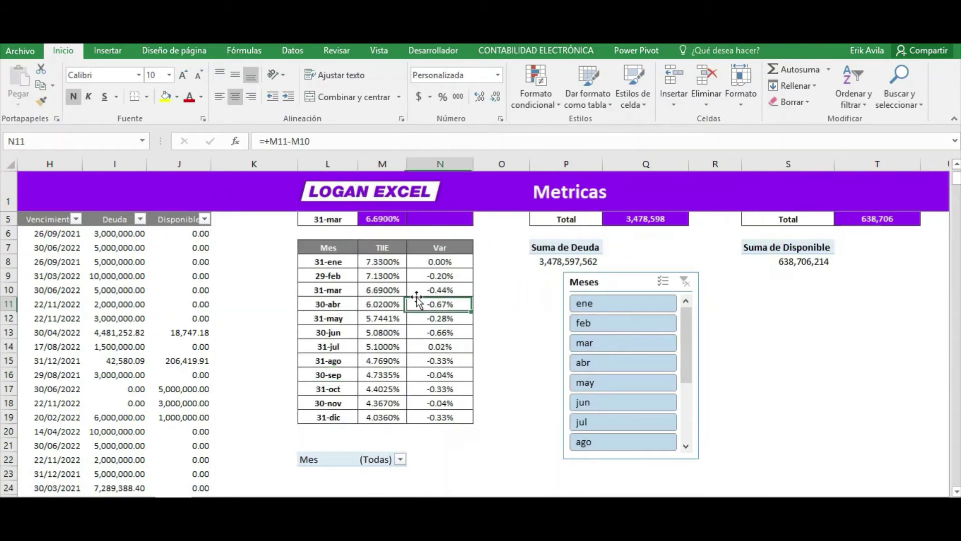
Reposition the Meses slicer beside the TIIE table and bring up its shortcut menu
scroll(470, 415, "up", 2)
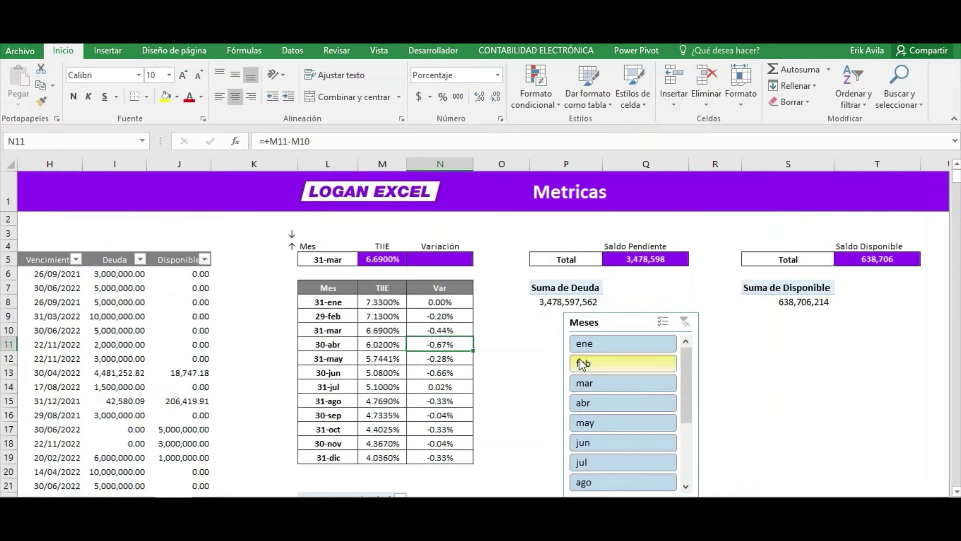
scroll(468, 368, "down", 1)
left_click_drag(577, 295, 474, 295)
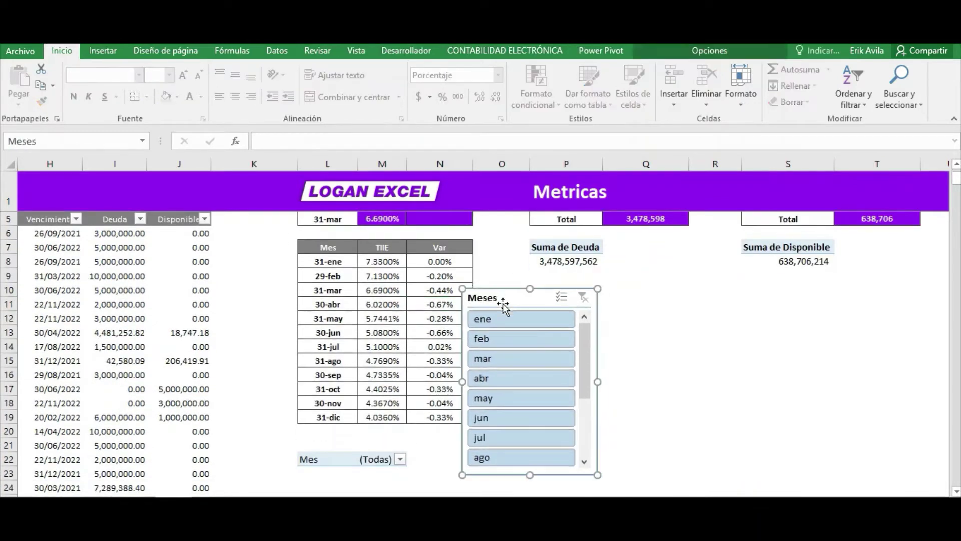
left_click_drag(560, 286, 631, 298)
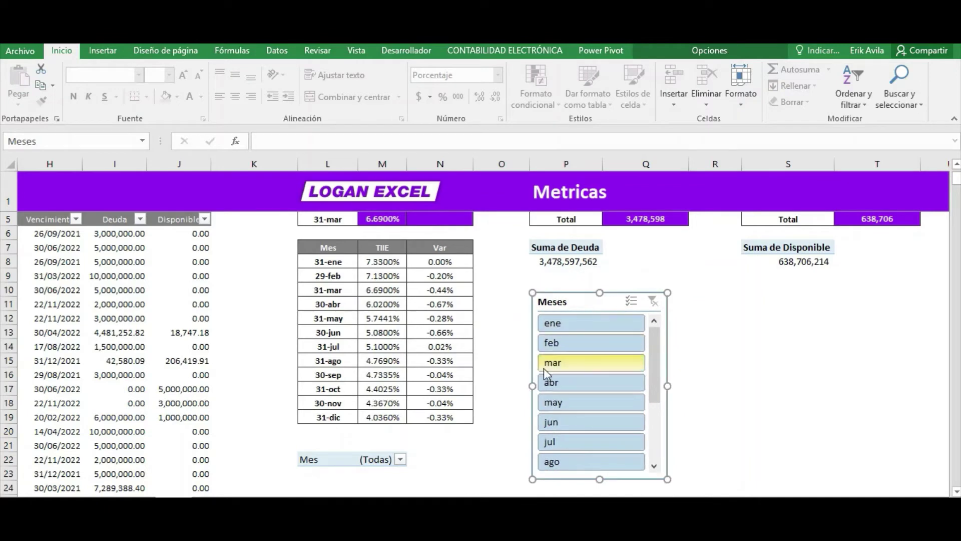
mouse_move(656, 350)
left_mouse_down()
mouse_move(659, 429)
mouse_move(660, 346)
left_mouse_up()
right_click(603, 307)
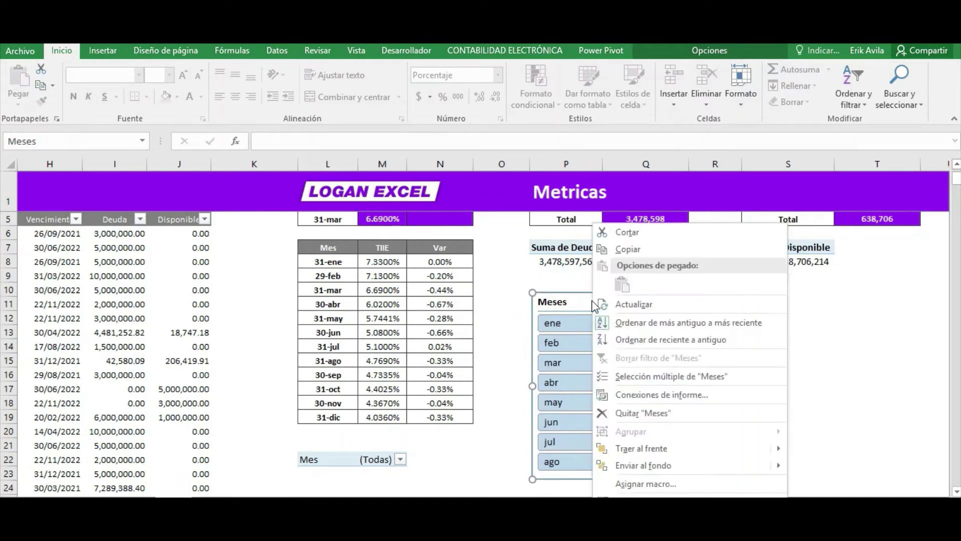
key("Escape")
left_click_drag(659, 337, 659, 412)
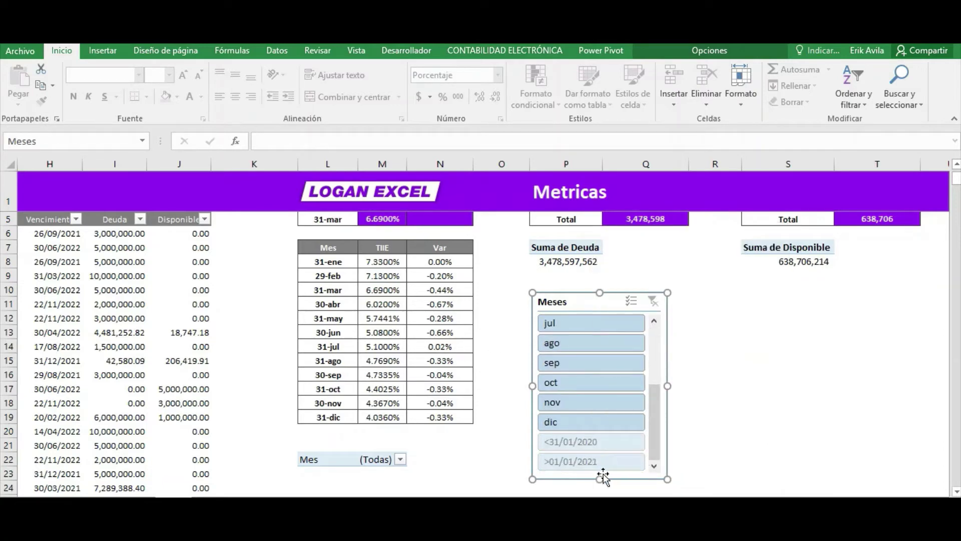
left_click_drag(659, 419, 659, 346)
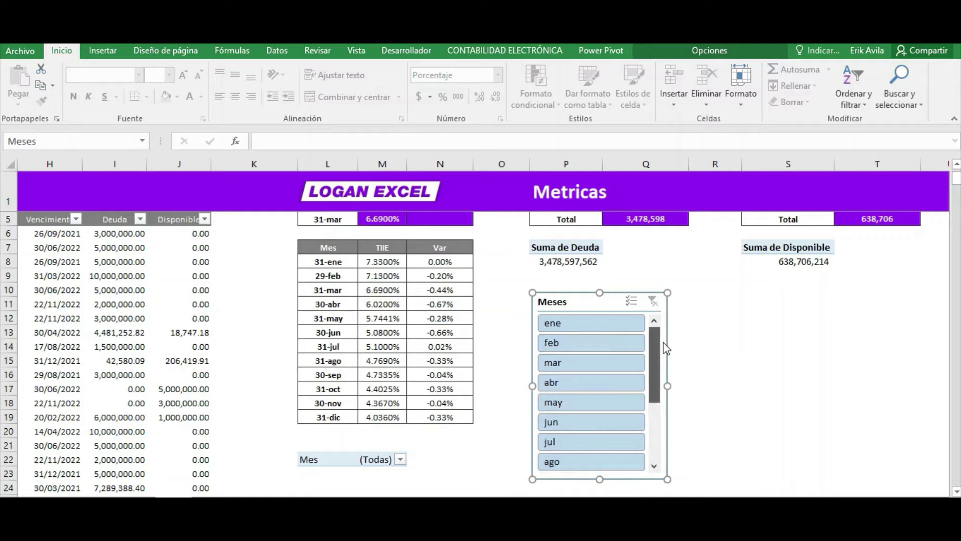
right_click(594, 307)
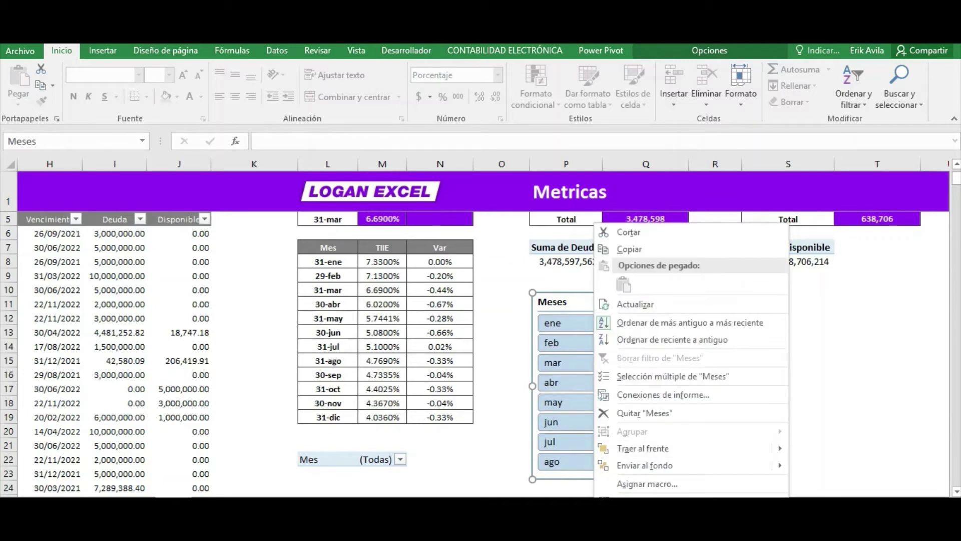
In Slicer Settings, remove the Meses header and hide items that contain no data
left_click(650, 501)
left_click_drag(500, 334, 180, 282)
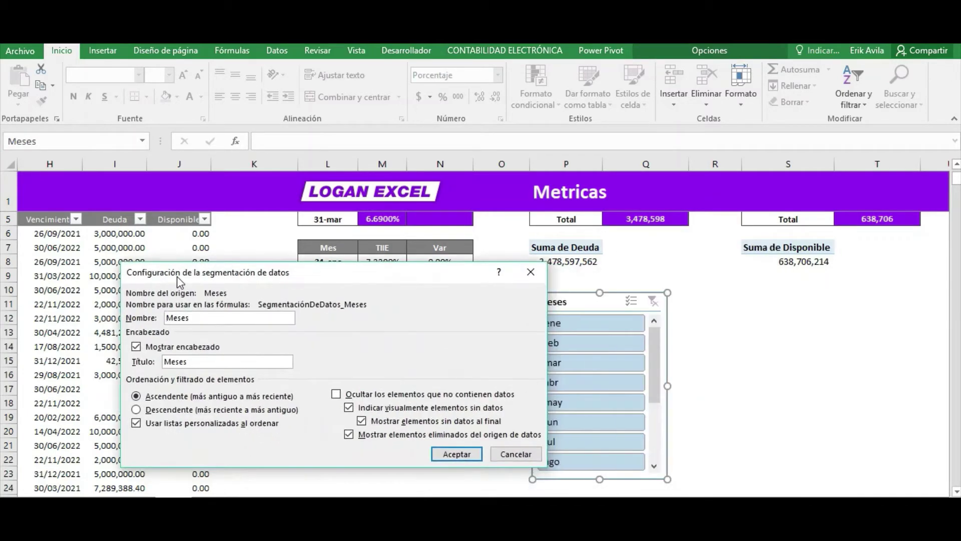
left_click(336, 394)
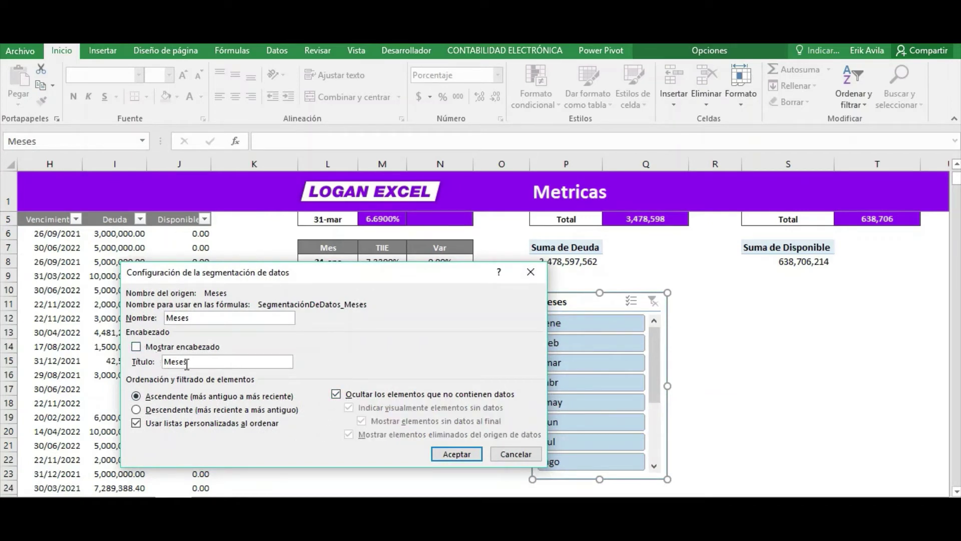
left_click(438, 458)
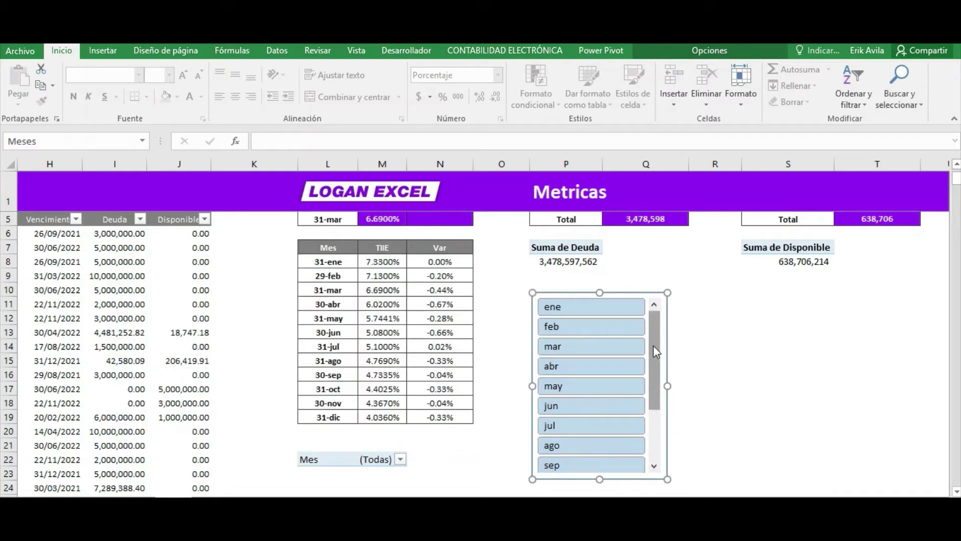
mouse_move(653, 346)
left_mouse_down()
mouse_move(650, 428)
mouse_move(648, 322)
left_mouse_up()
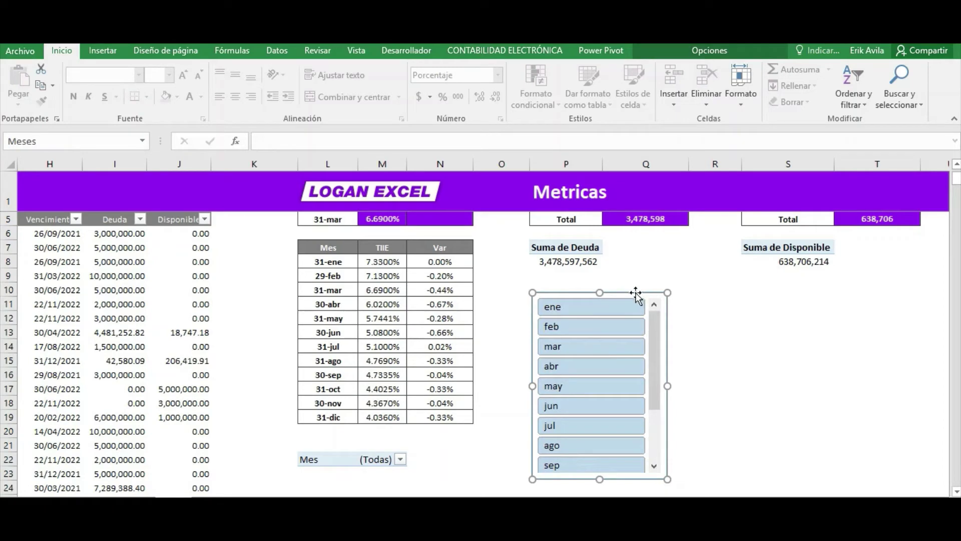
In Report Connections, tick TablaDinámica1 through TablaDinámica8 for the Meses slicer
left_click(709, 50)
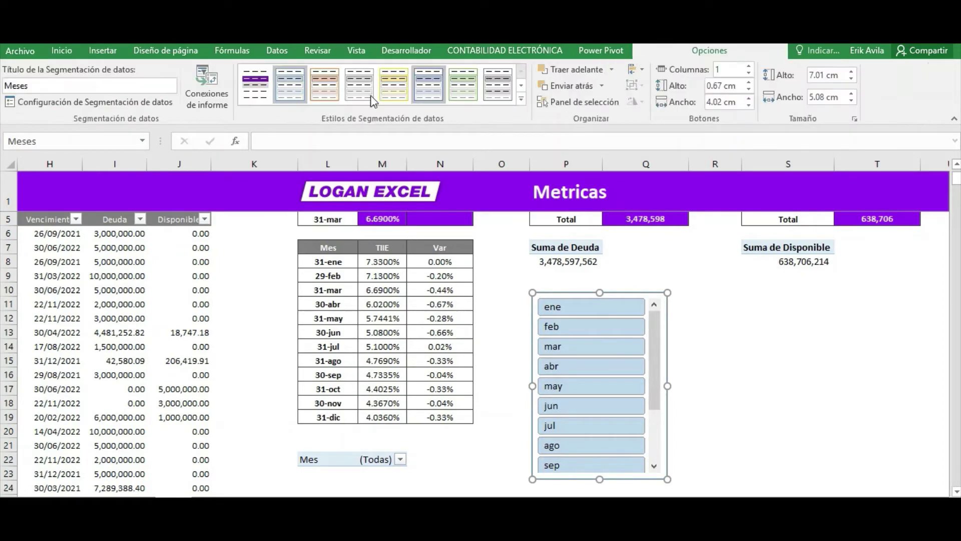
left_click(214, 107)
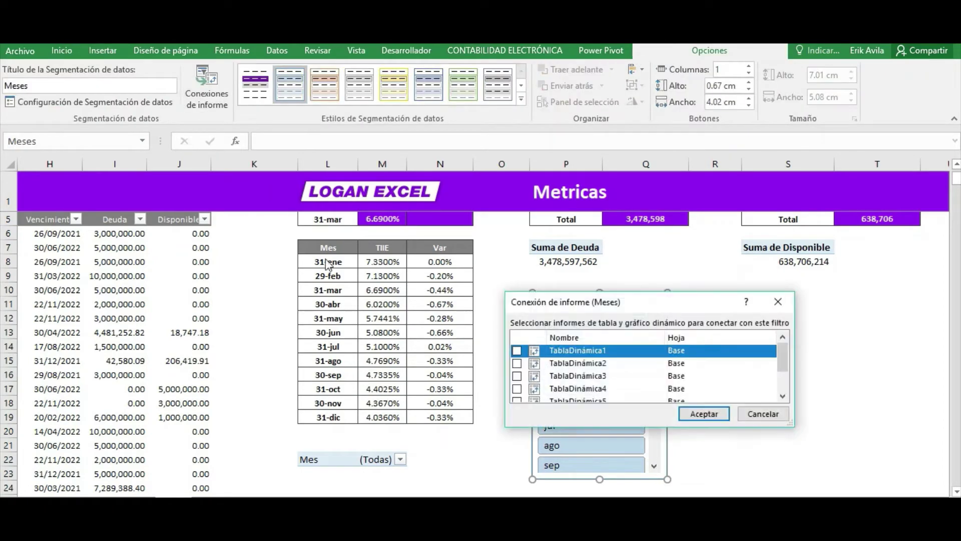
left_click(517, 350)
left_click(516, 363)
left_click(517, 375)
left_click(517, 389)
scroll(524, 393, "down", 1)
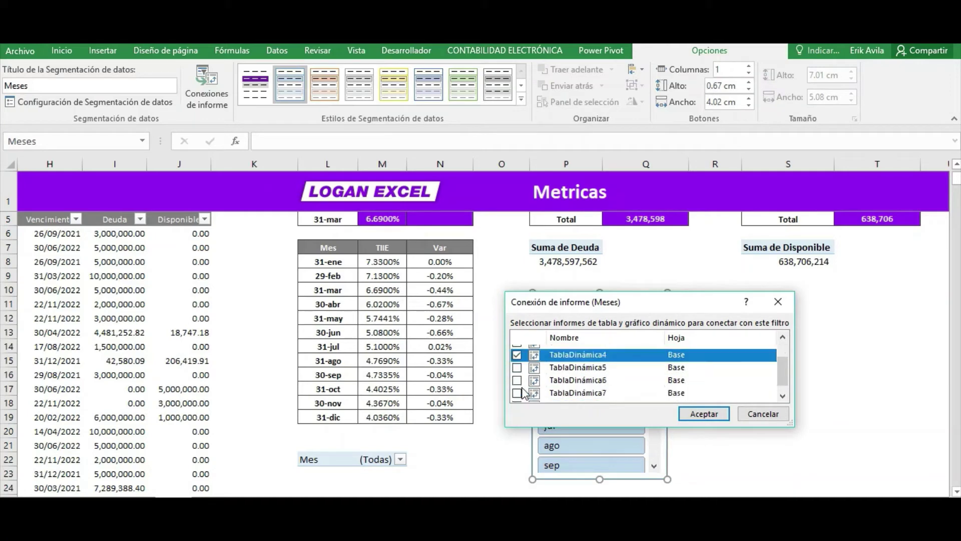
left_click(517, 367)
left_click(516, 380)
left_click(516, 393)
scroll(521, 401, "down", 1)
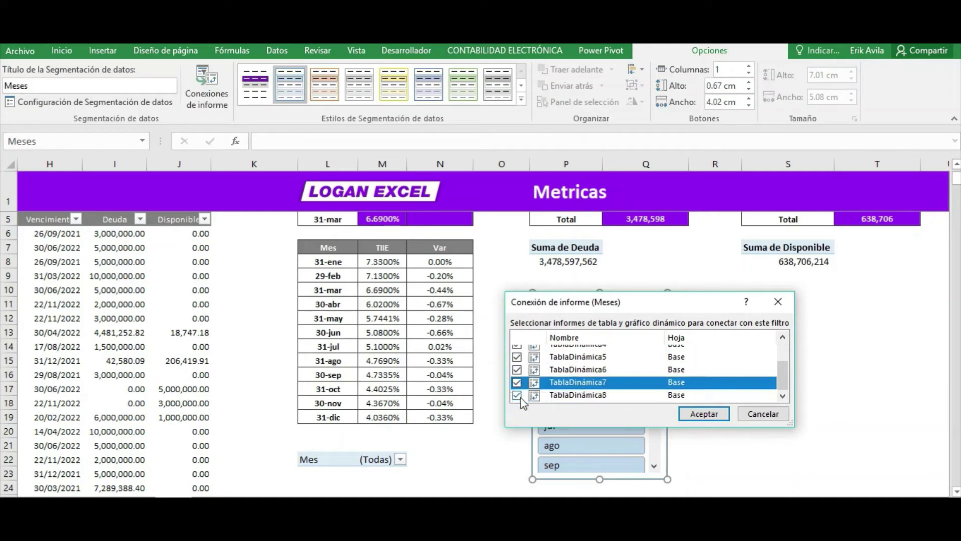
left_click_drag(691, 291, 691, 231)
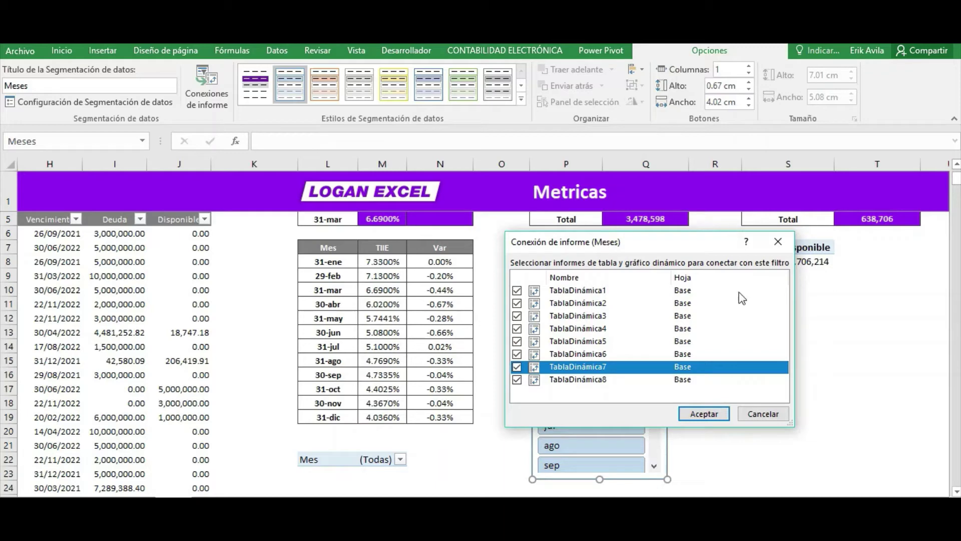
left_click(704, 414)
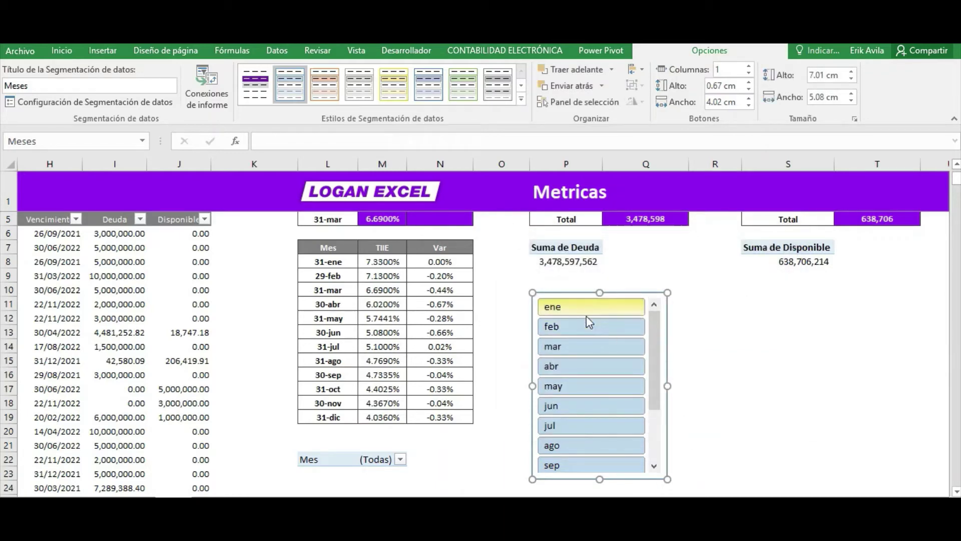
Filter the slicer to feb, then mar, checking the pivot's Mes filter value each time
left_click(581, 327)
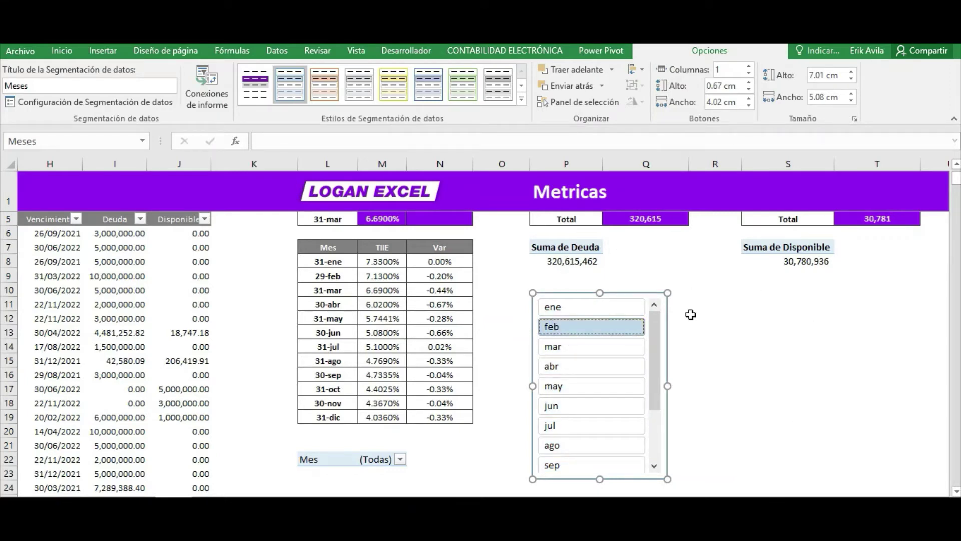
left_click(356, 291)
scroll(357, 291, "up", 3)
key("Up")
key("Up")
key("Up")
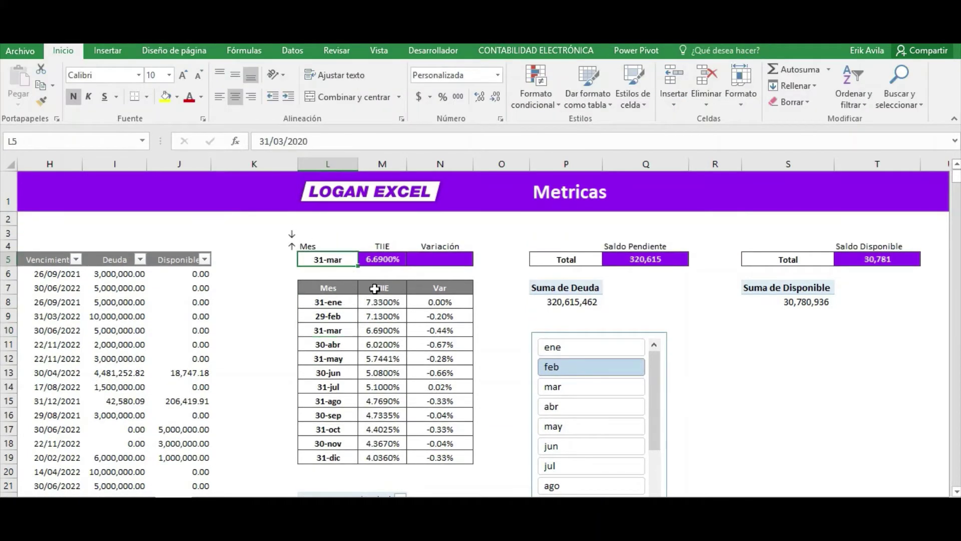
scroll(381, 295, "down", 1)
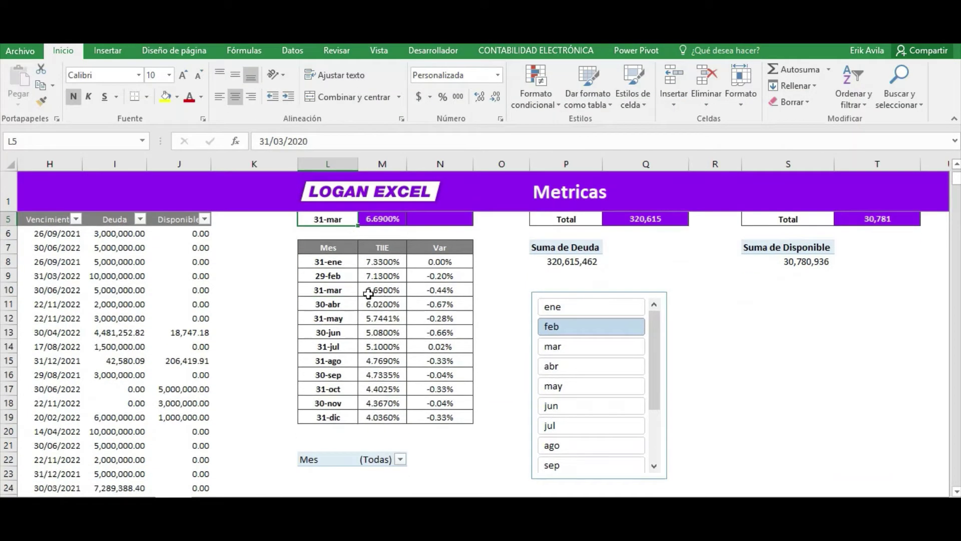
left_click(355, 459)
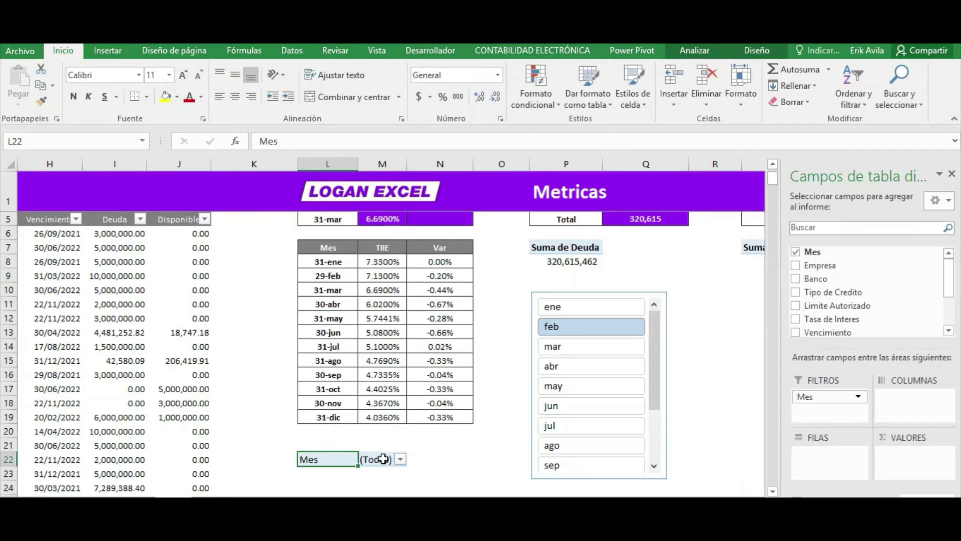
left_click(591, 346)
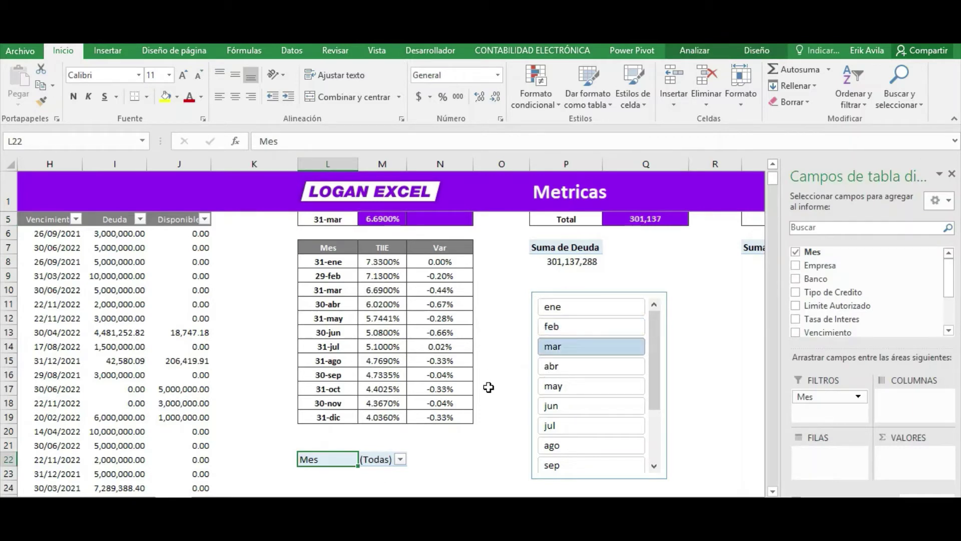
left_click(369, 460)
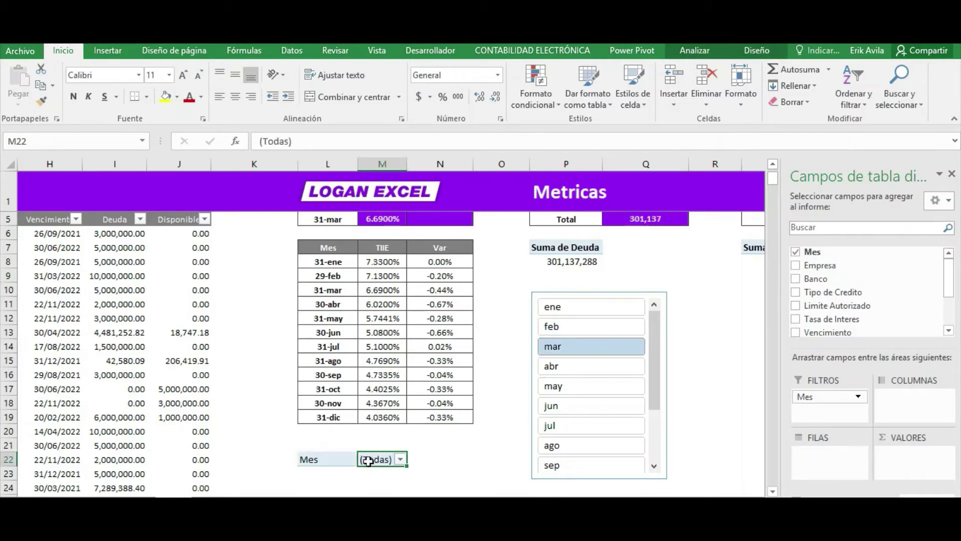
left_click(362, 318)
left_click(330, 218)
scroll(371, 269, "up", 1)
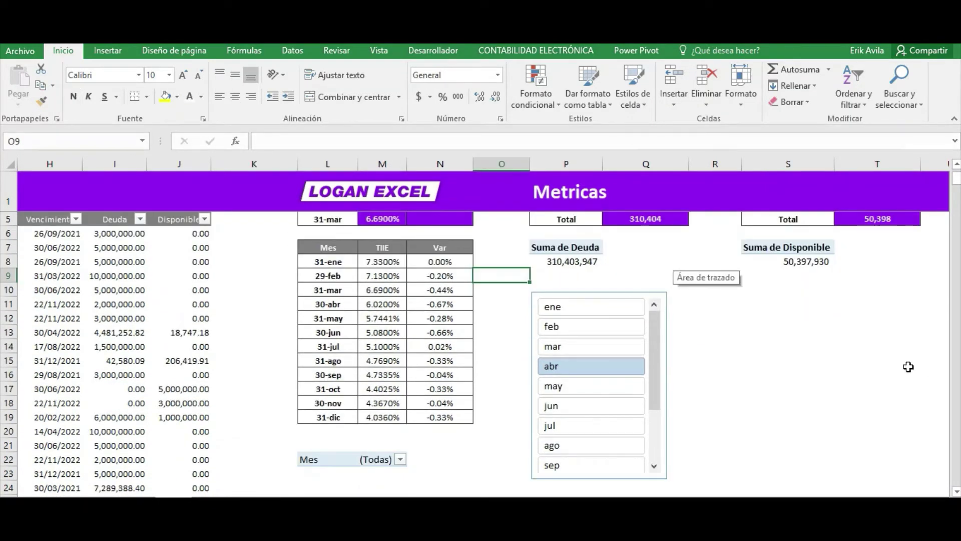
Step the Meses slicer through ene, feb, mar, abr and finally may
left_click(493, 291)
left_click(555, 307)
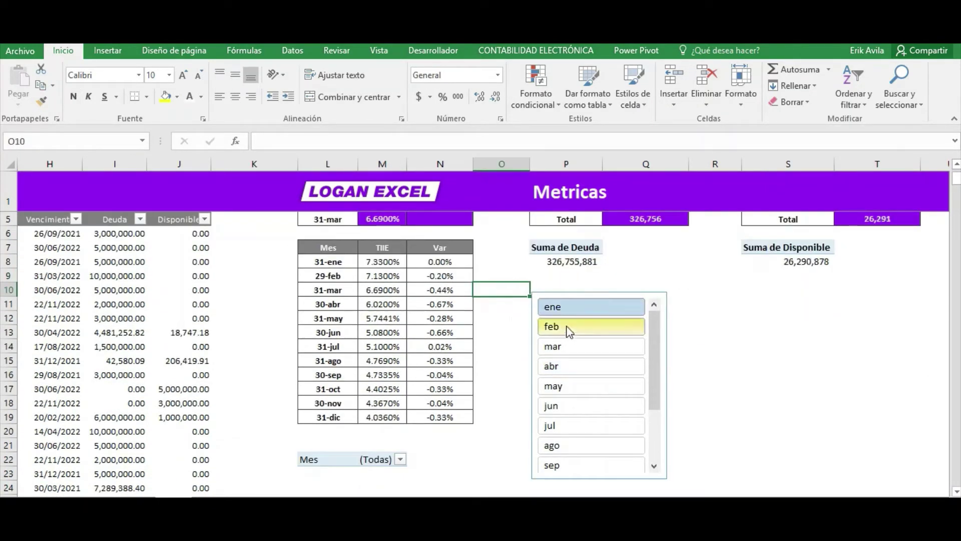
left_click(569, 328)
left_click(570, 345)
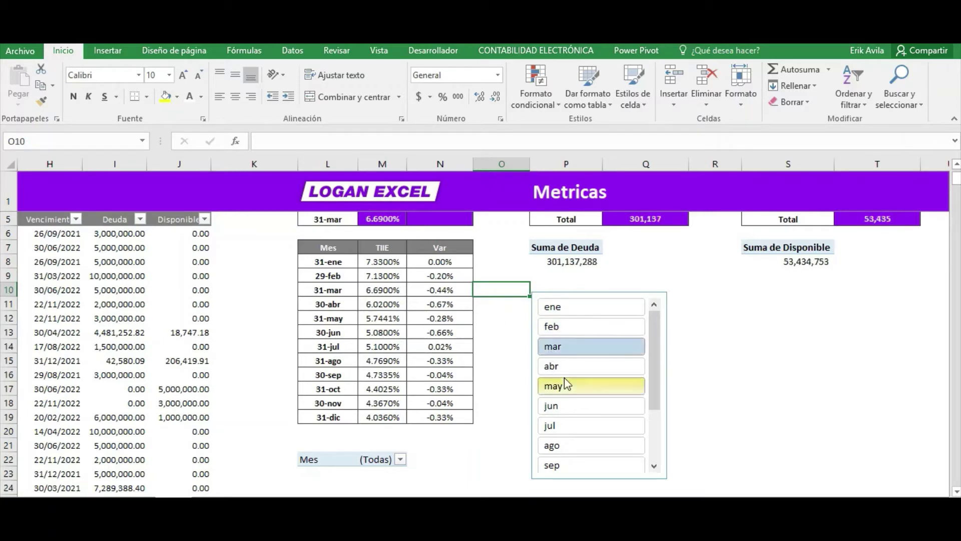
left_click(568, 367)
left_click(569, 384)
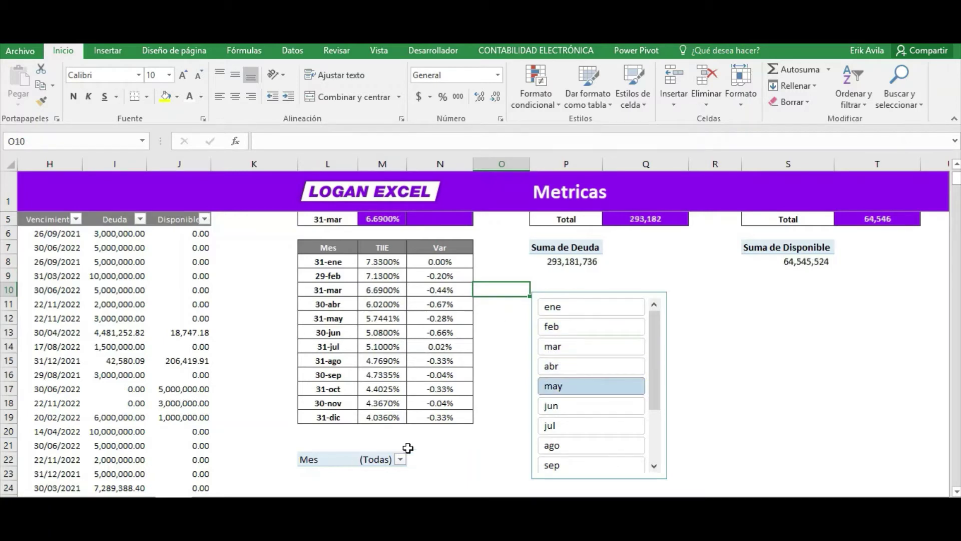
Filter to jun, then replace the pivot's Mes report filter with the Meses field
left_click(568, 406)
left_click(332, 460)
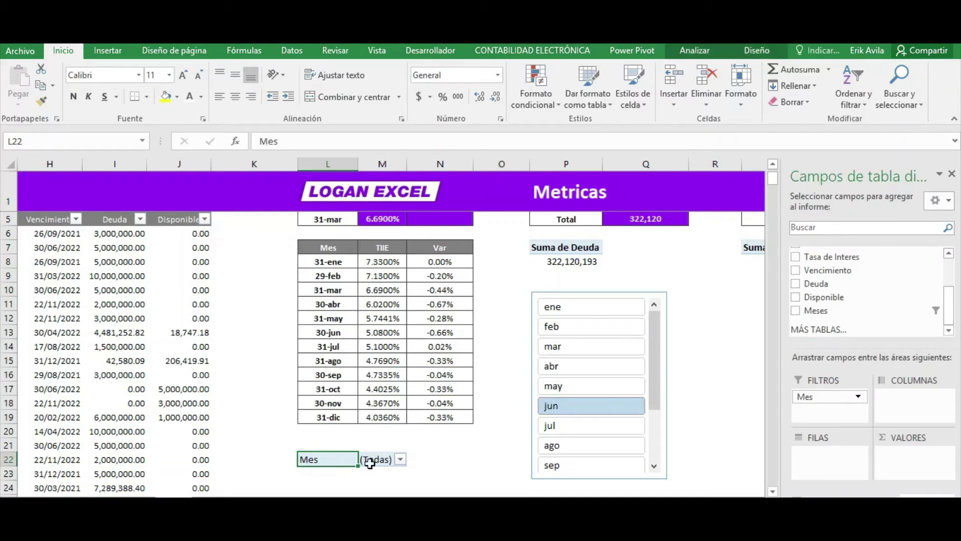
left_click_drag(950, 313, 953, 285)
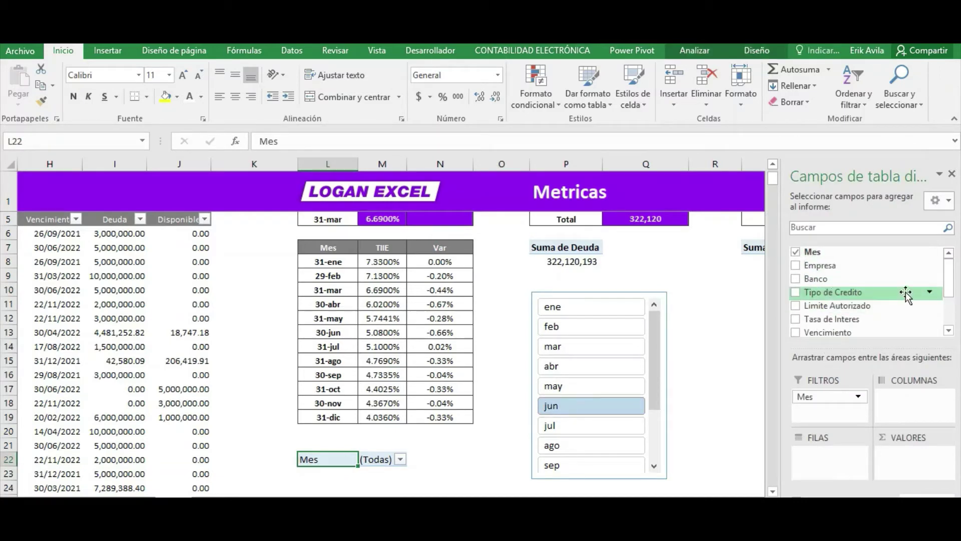
scroll(861, 300, "down", 2)
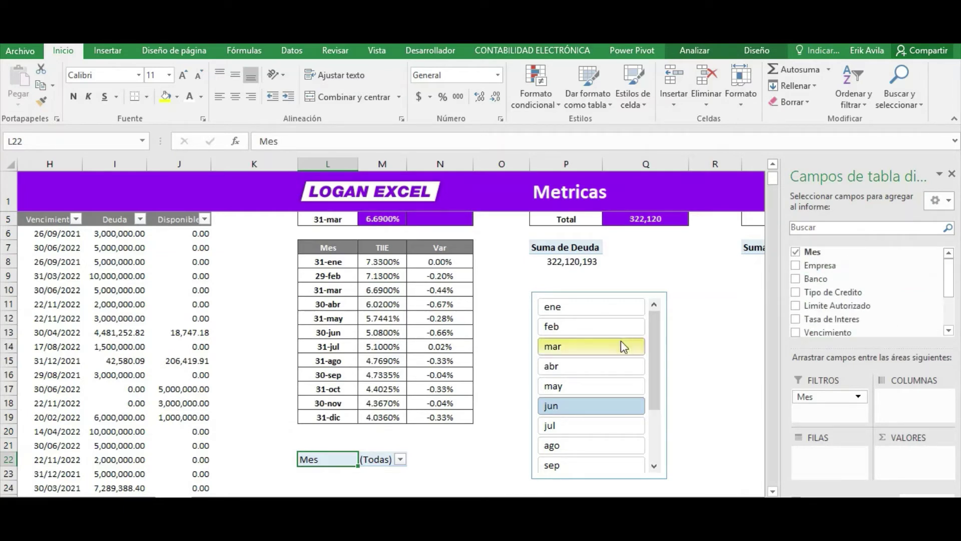
left_click(796, 252)
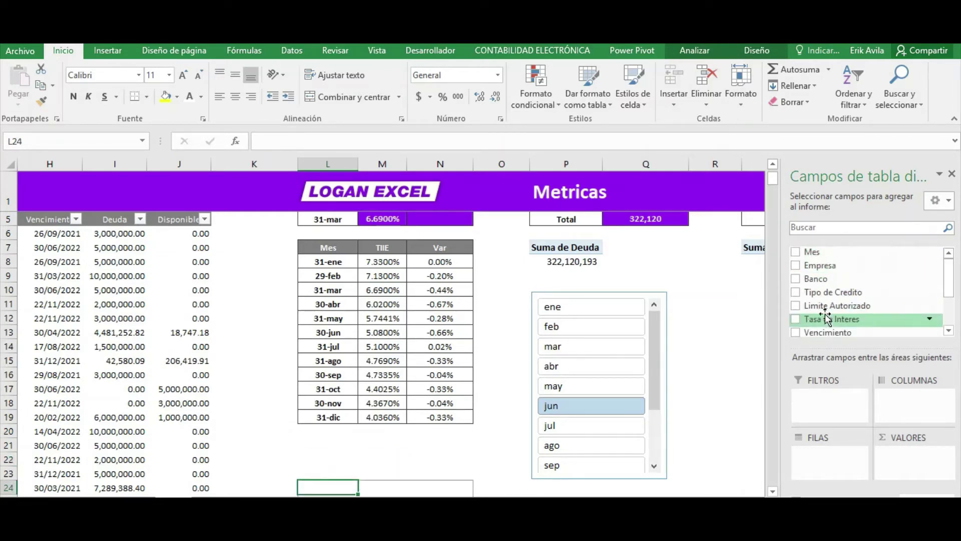
scroll(827, 319, "down", 2)
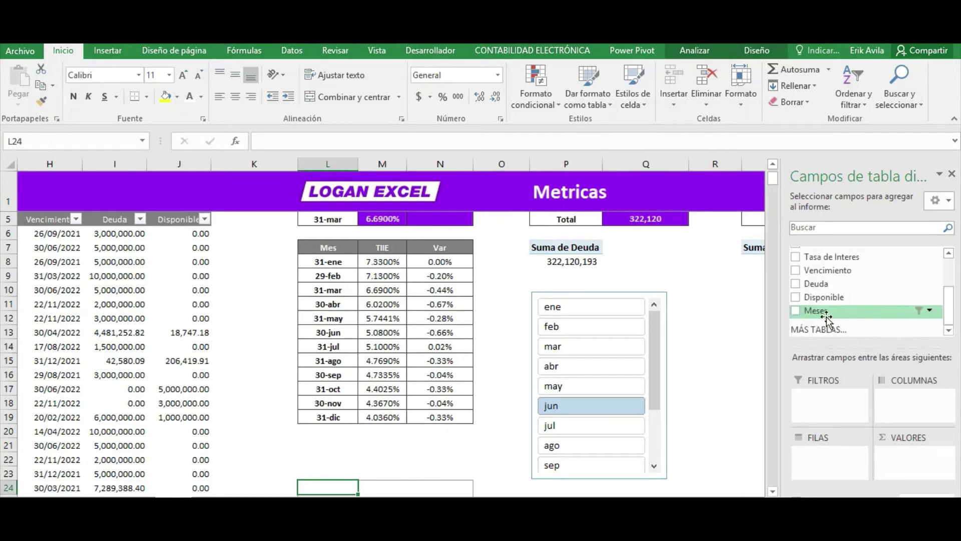
left_click_drag(825, 314, 821, 397)
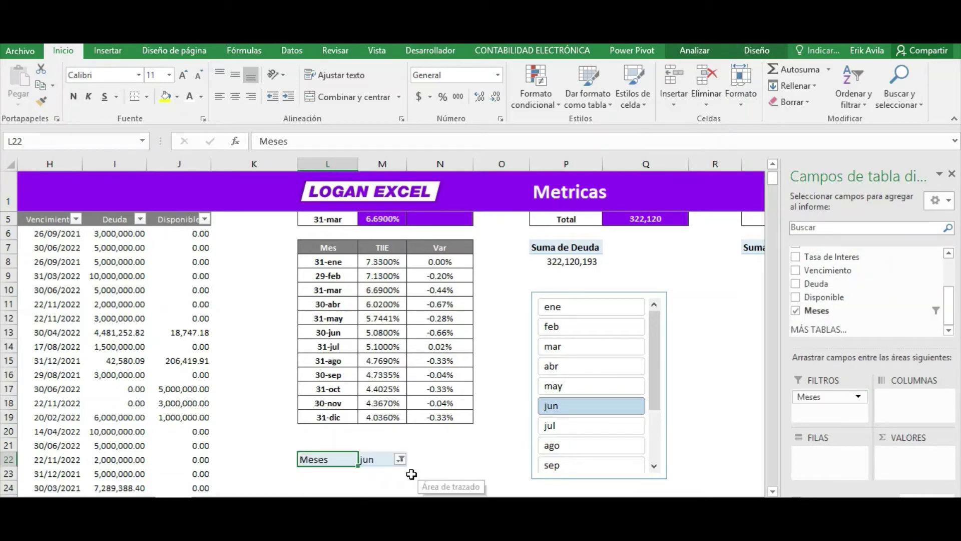
left_click(376, 462)
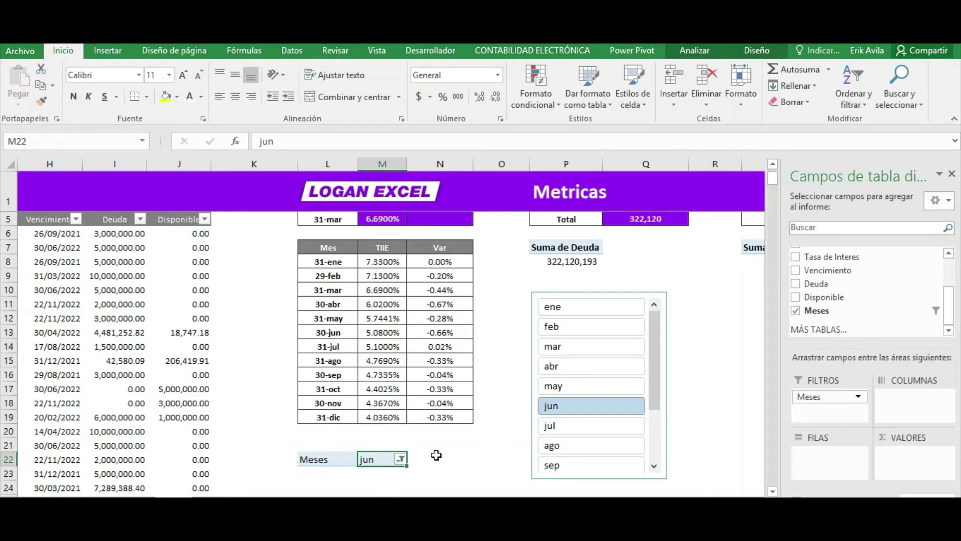
Filter the Meses slicer to jul, then ago, and select cell L5
left_click(565, 425)
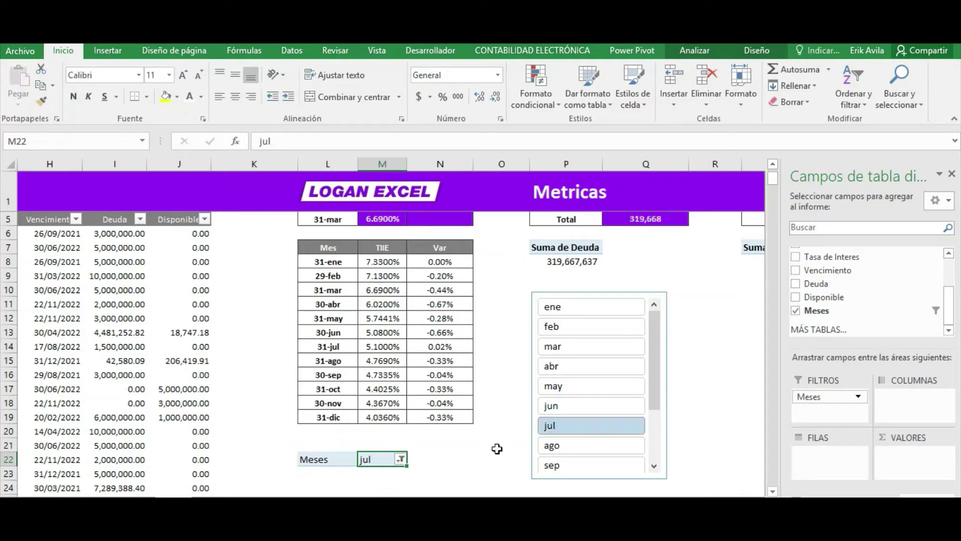
left_click(565, 446)
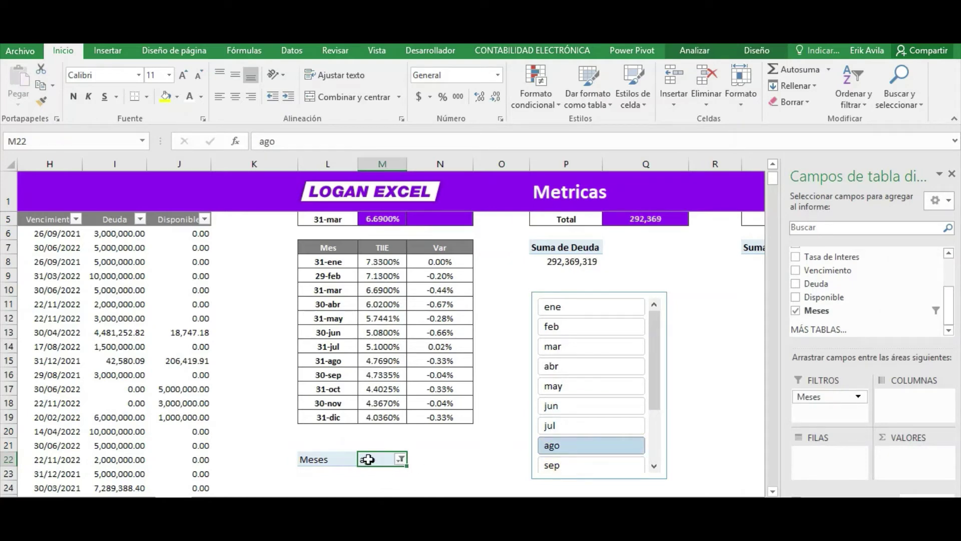
scroll(369, 459, "up", 1)
left_click(343, 258)
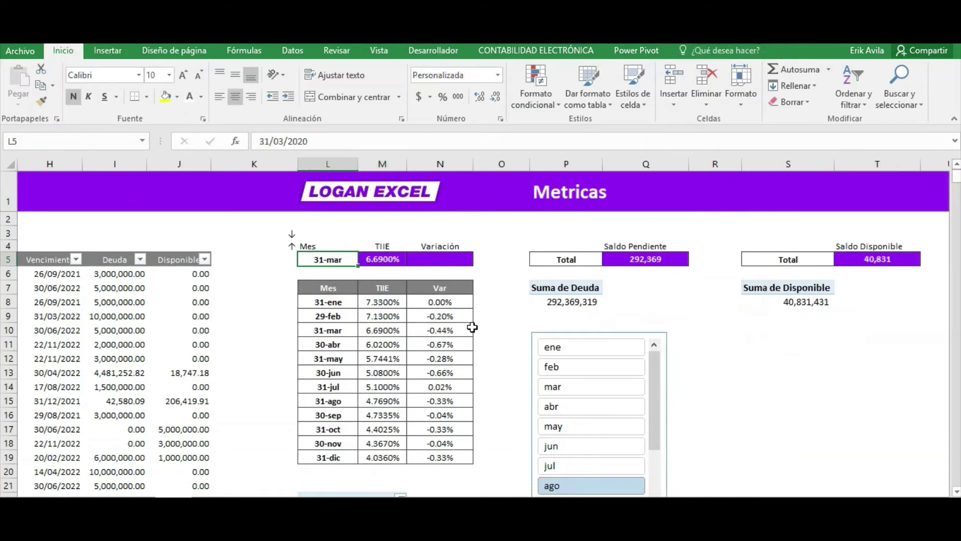
Link L5 to the Meses filter value with =+M22, so it shows ago
scroll(472, 328, "down", 1)
scroll(472, 329, "up", 1)
type("+")
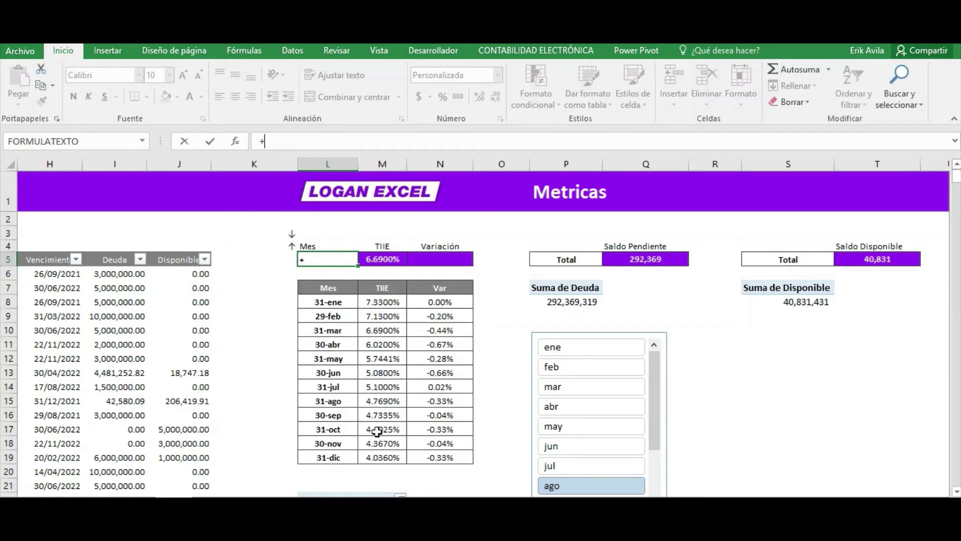
left_click(476, 473)
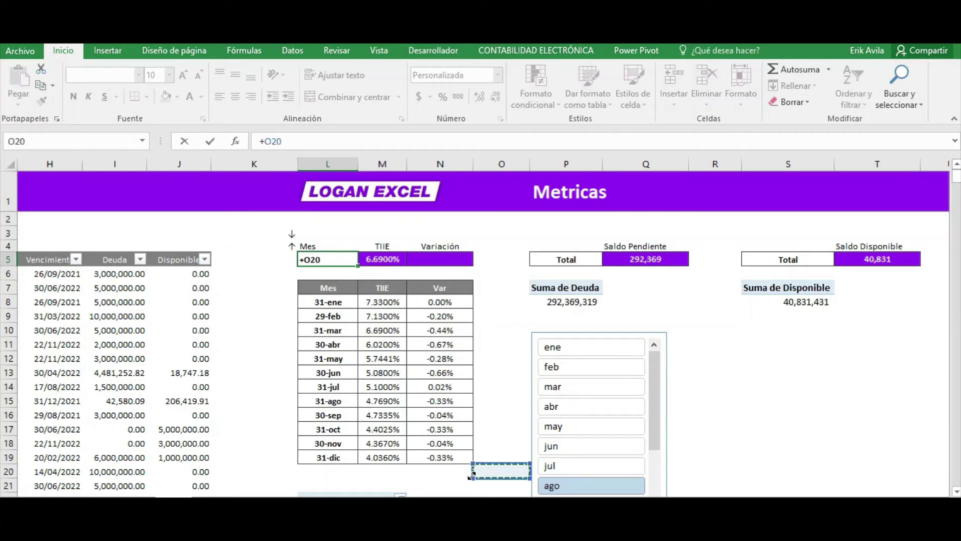
key("Down")
key("Down")
key("Down")
key("Left")
key("Left")
key("Left")
key("Up")
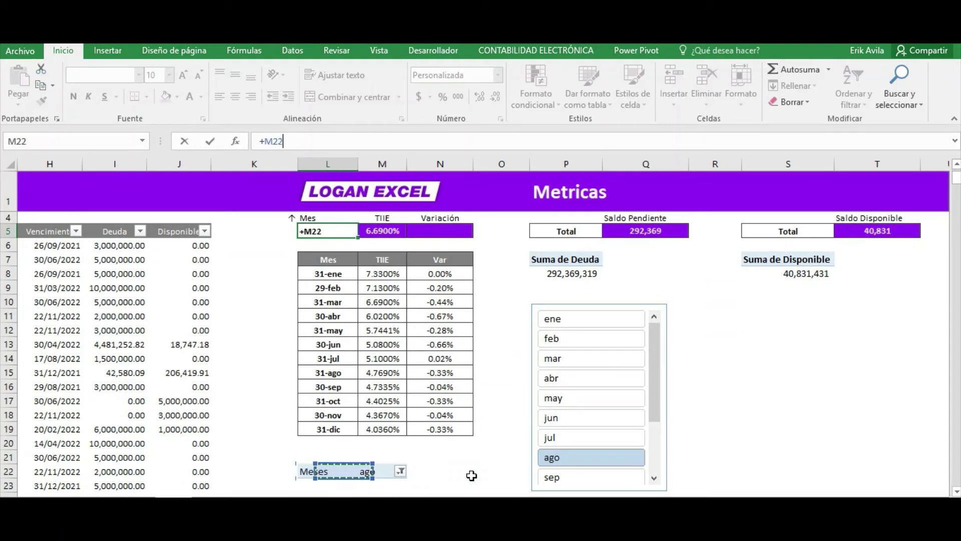
key("Right")
key("Return")
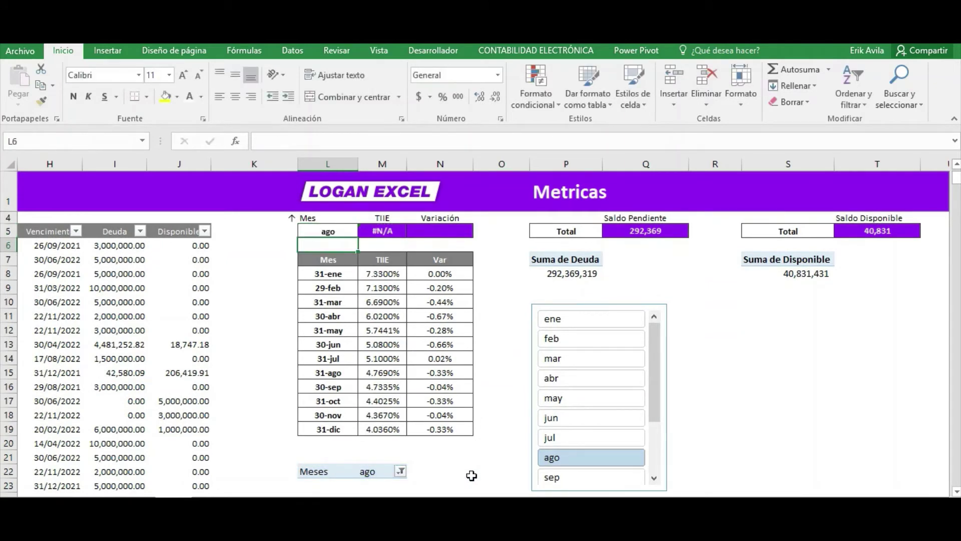
Re-enter the M5 TIIE lookup =BUSCARV(L5,$L$8:$N$19,2,FALSO), which returns #N/A
key("Up")
key("Right")
key("F2")
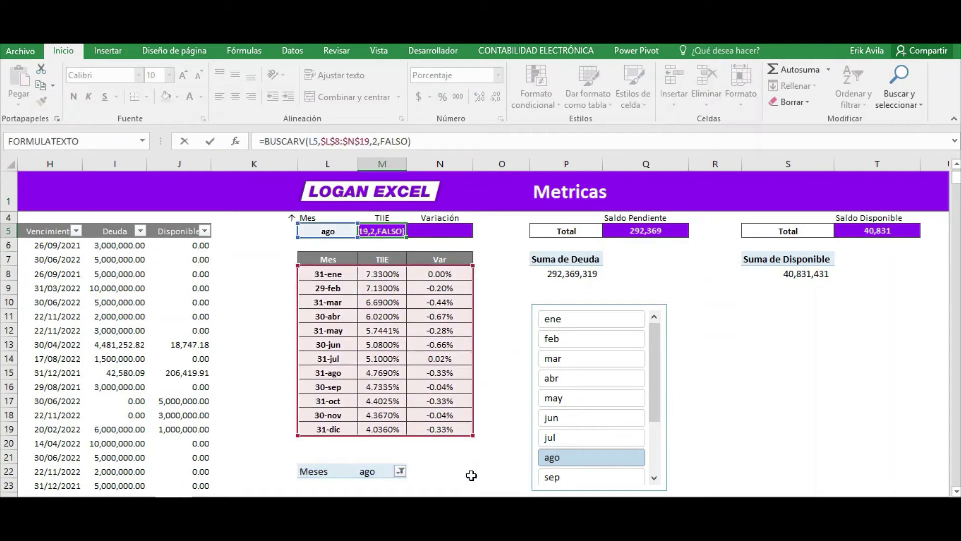
key("shift+Tab")
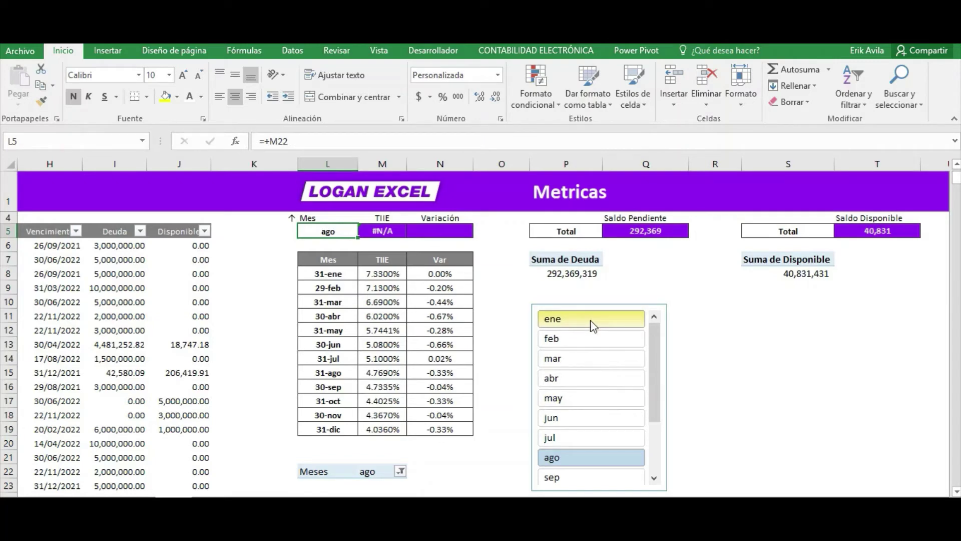
Inspect M5's lookup formula and the date values in the Mes column from L8
left_click(397, 228)
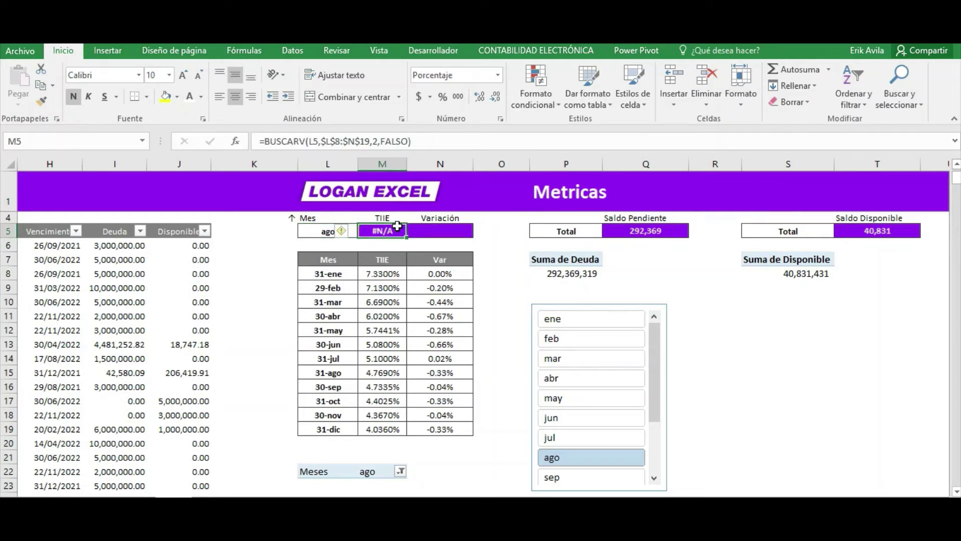
left_click(350, 314)
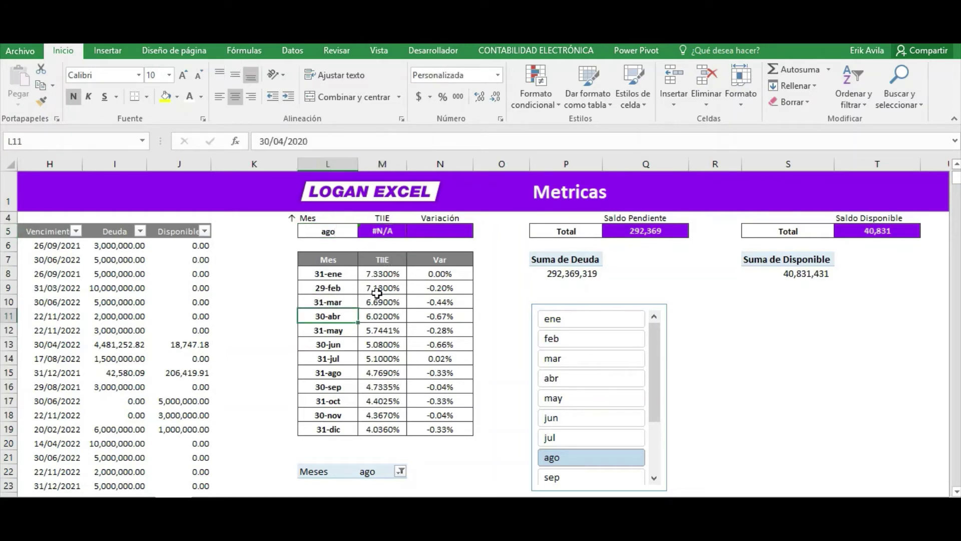
left_click(396, 231)
left_click(337, 272)
key("Right")
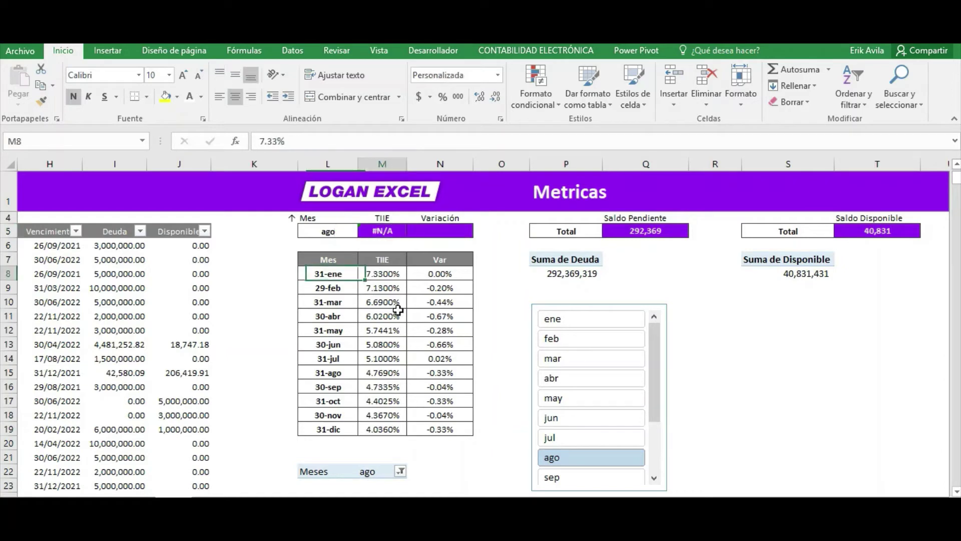
key("Left")
key("ctrl+shift+Down")
key("Right")
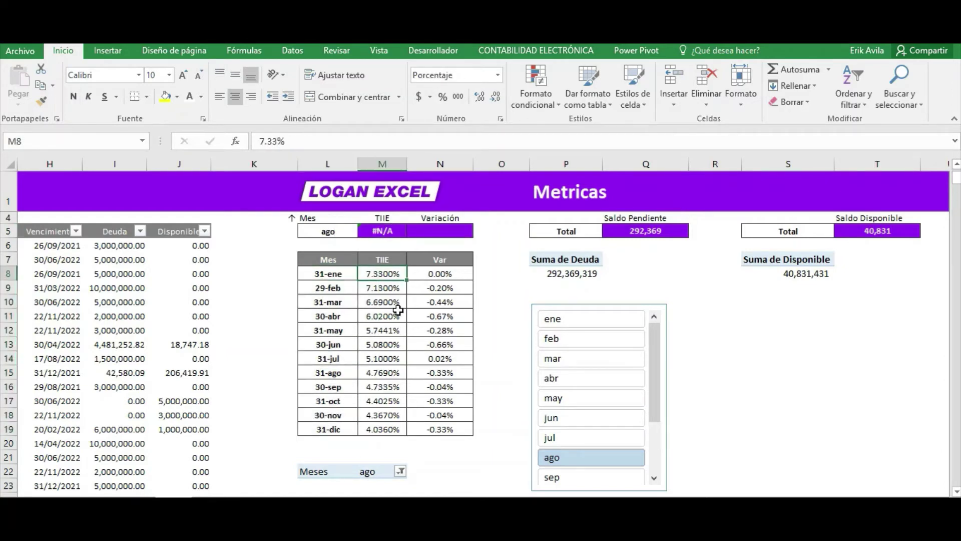
key("Left")
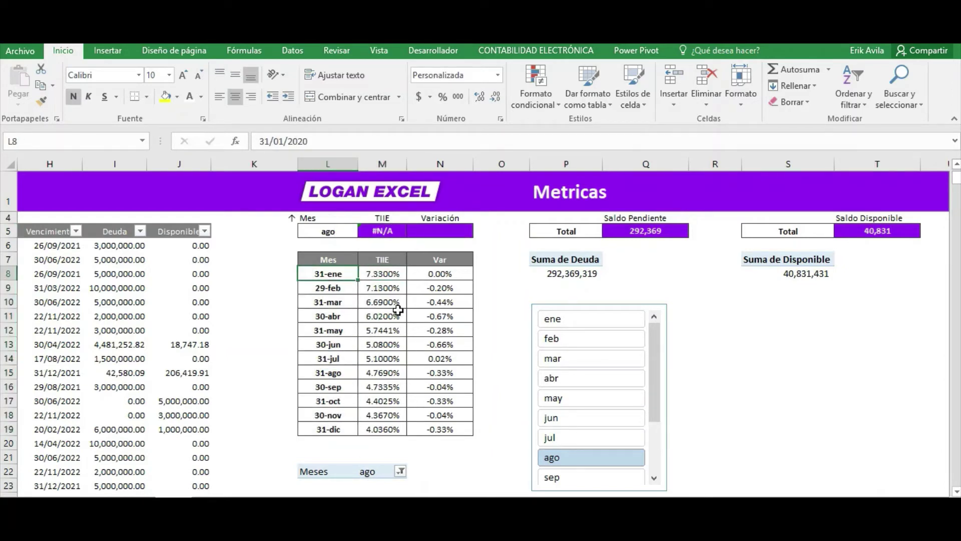
Overtype L8, L9, L10 and L15 with the text labels ene, feb, mar and ago
type("e")
key("Return")
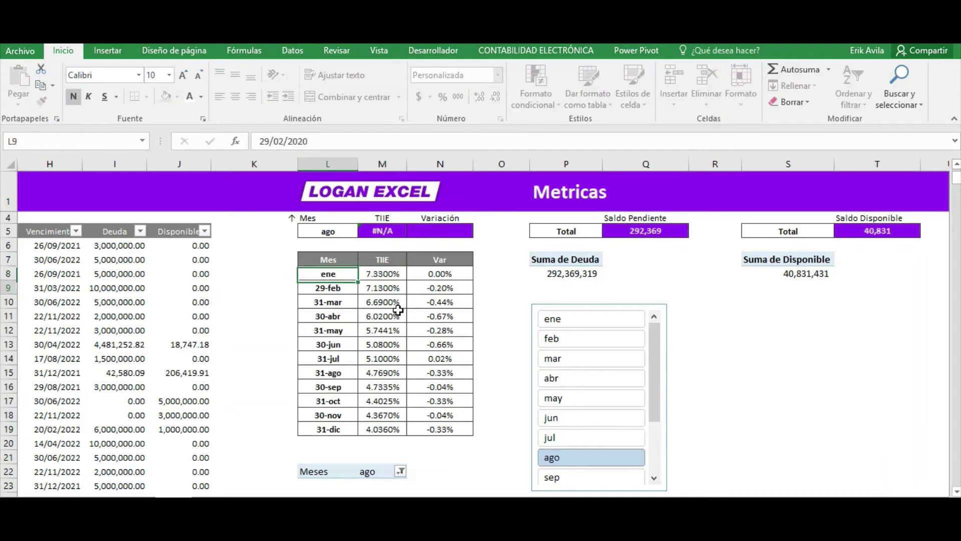
type("feb")
key("Return")
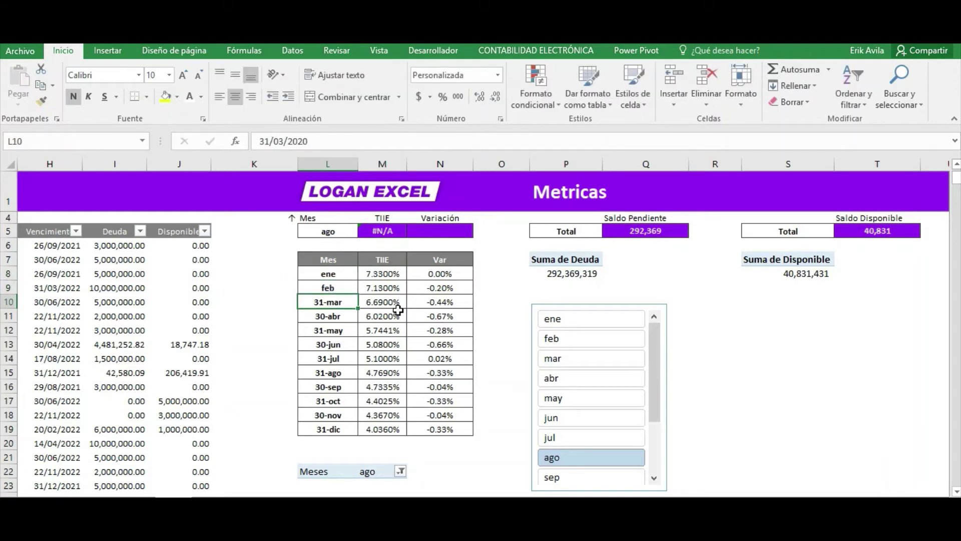
type("ma")
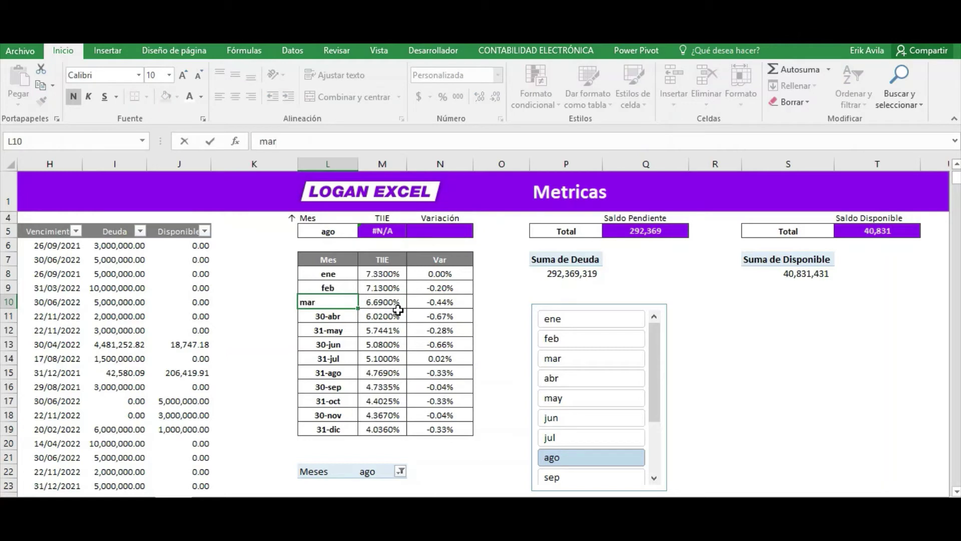
key("Return")
key("Down")
key("Down")
key("Down")
key("Down")
key("Down")
key("Down")
key("Up")
key("Up")
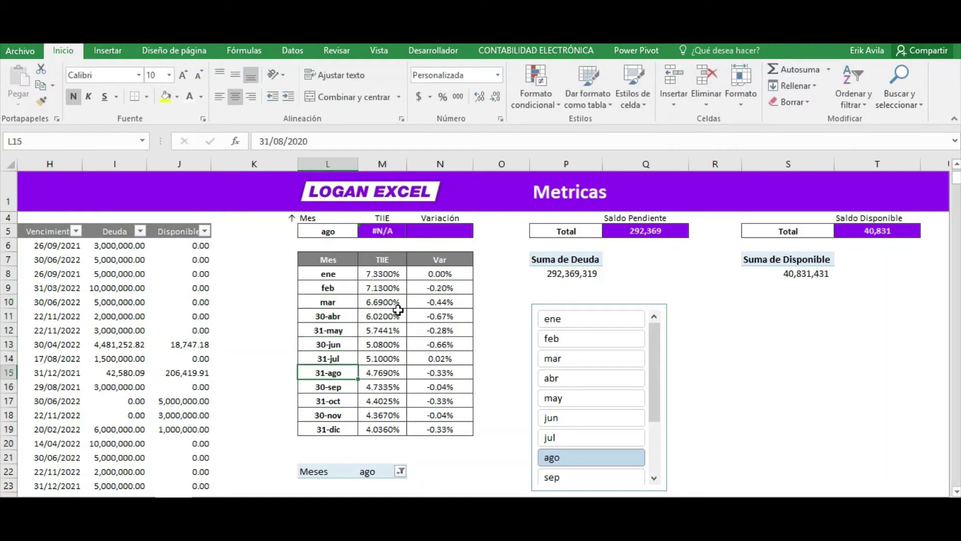
type("ag")
key("Return")
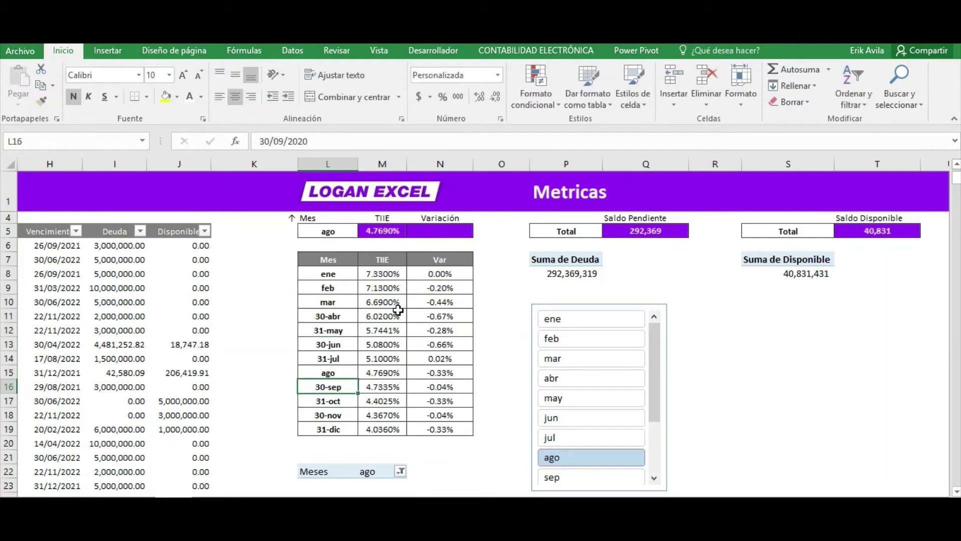
Check that M5 now returns 4.7690% for ago
left_click(381, 370)
left_click(390, 232)
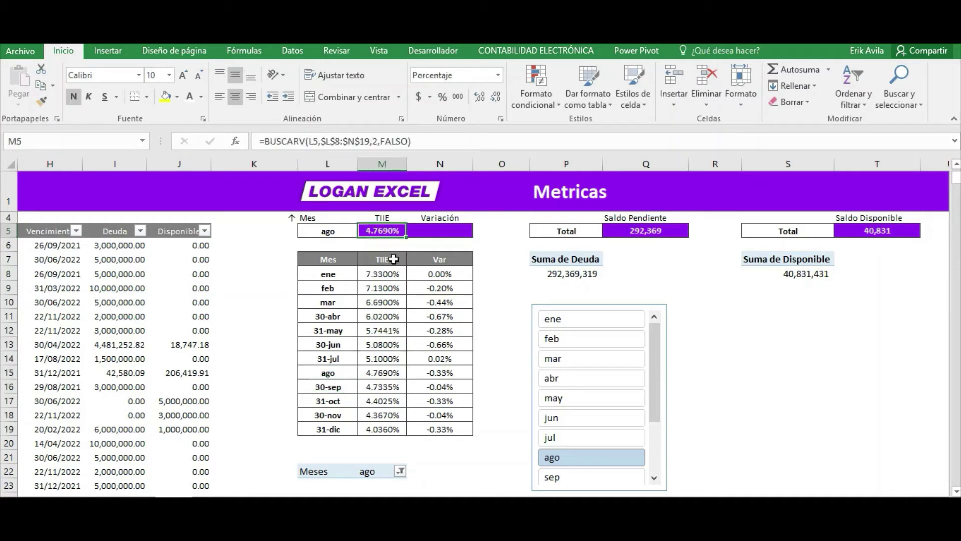
left_click(347, 382)
Copy the month abbreviations from K8:K18 and paste them into the Mes column from L8
left_click(288, 287)
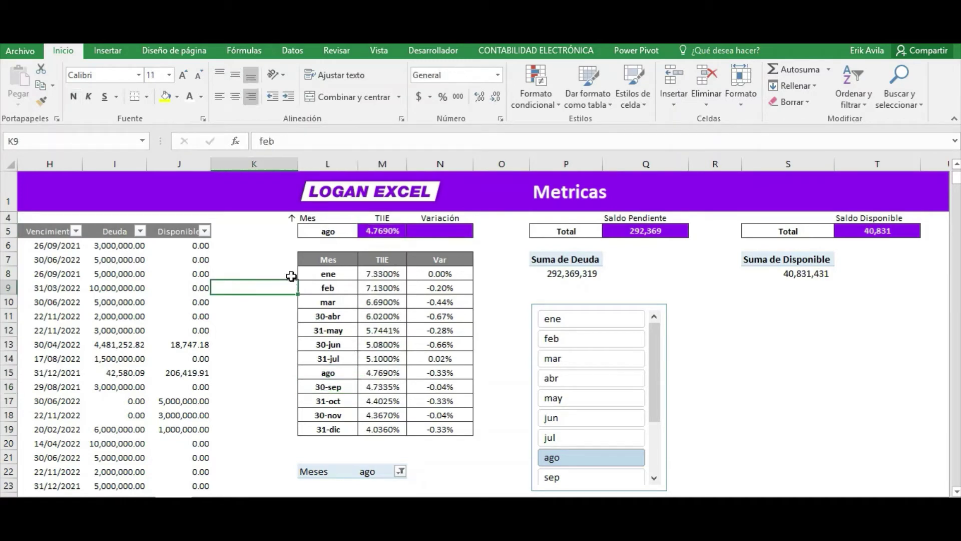
left_click_drag(288, 274, 290, 429)
key("ctrl+c")
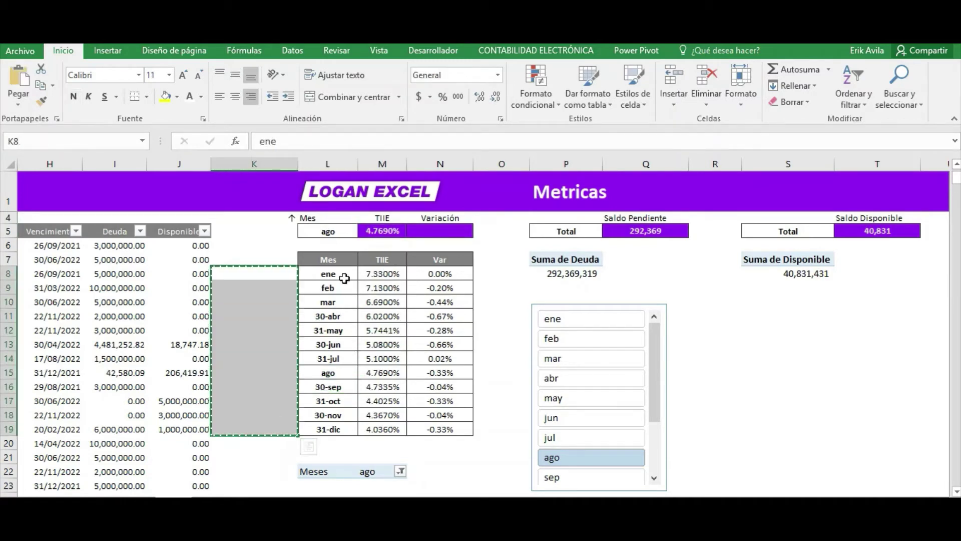
left_click(343, 274)
right_click(344, 274)
left_click(395, 290)
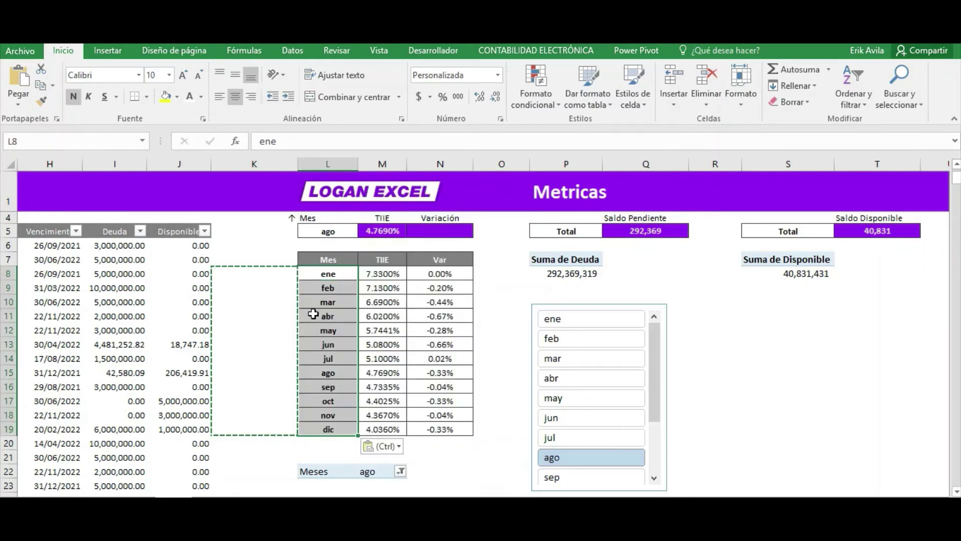
left_click(277, 288)
key("Escape")
Review the pasted month labels, the TIIE values and M5's lookup formula
left_click(346, 275)
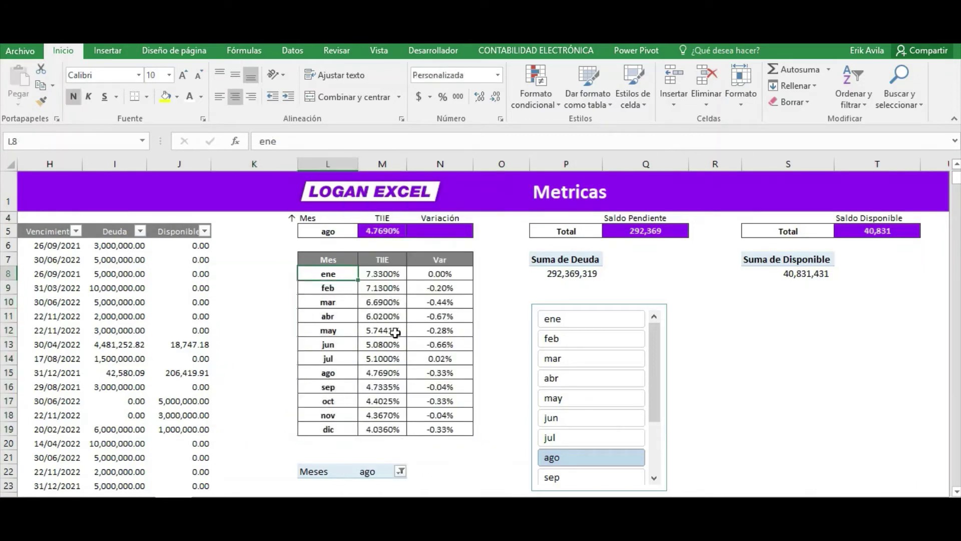
left_click(396, 330)
left_click(350, 316)
left_click(374, 361)
left_click(368, 301)
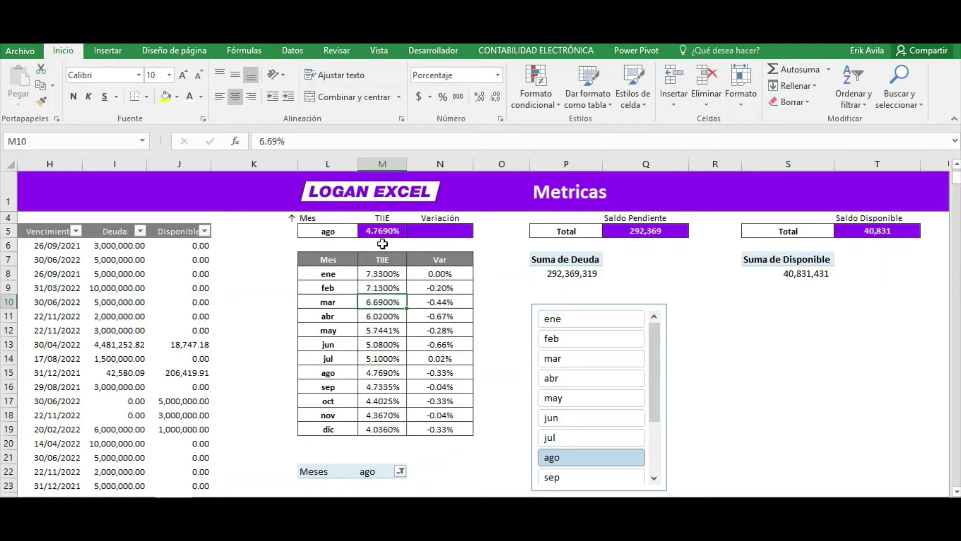
left_click(339, 233)
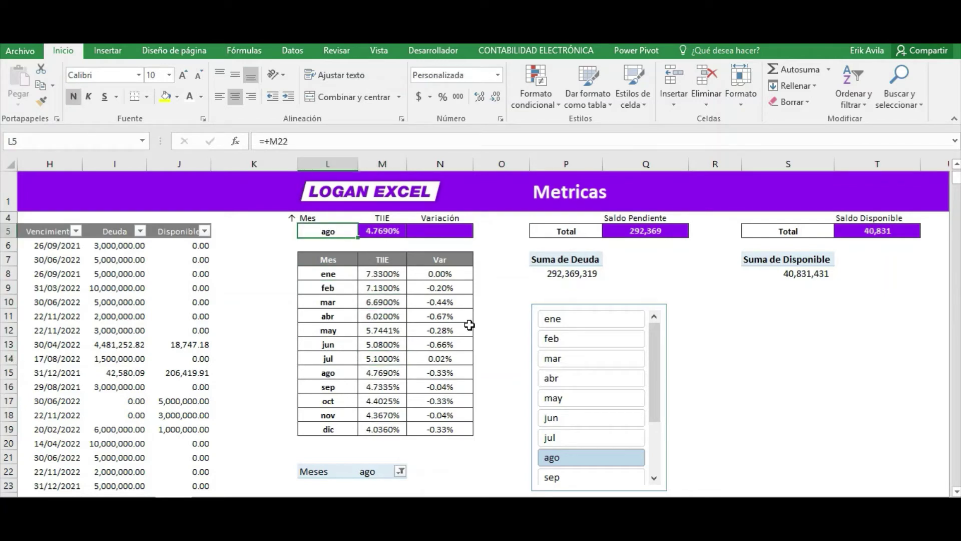
left_click(346, 346)
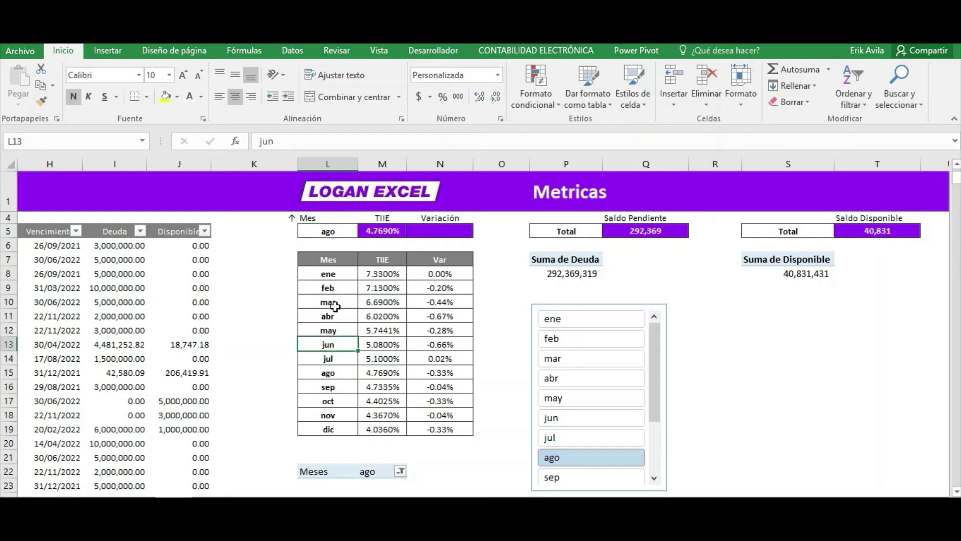
left_click_drag(328, 259, 328, 429)
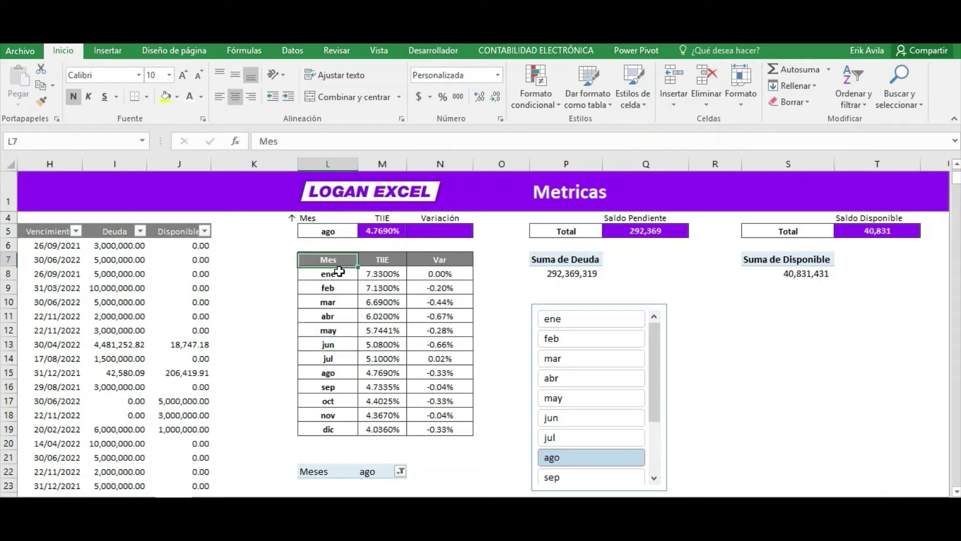
left_click(376, 233)
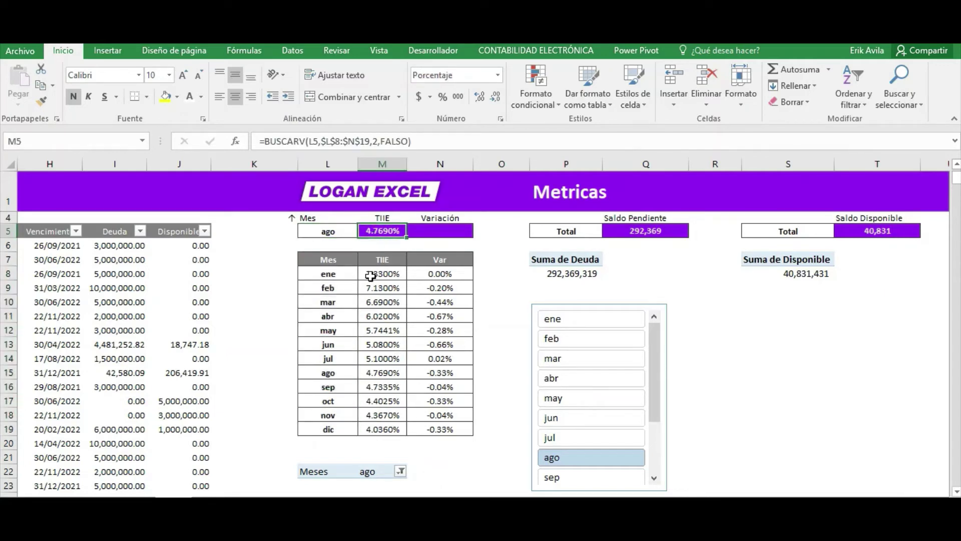
Test the Meses slicer across several months, including jul, ending on mar (TIIE 6.6900%)
left_click(591, 338)
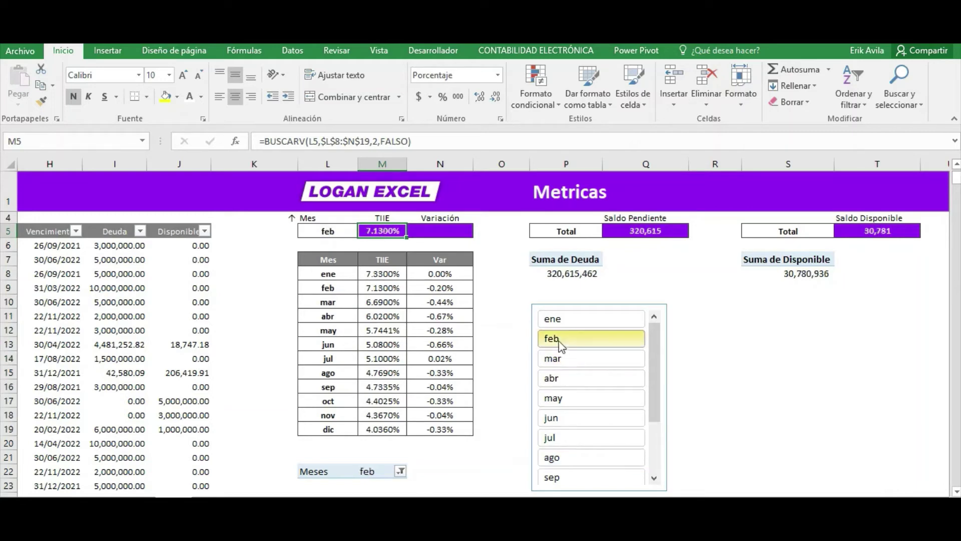
left_click(609, 399)
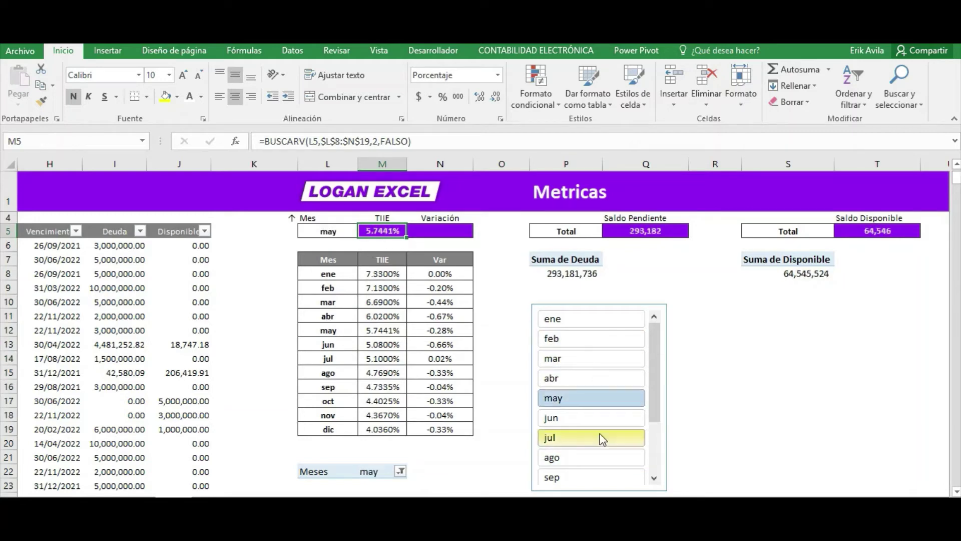
left_click(581, 437)
left_click(576, 358)
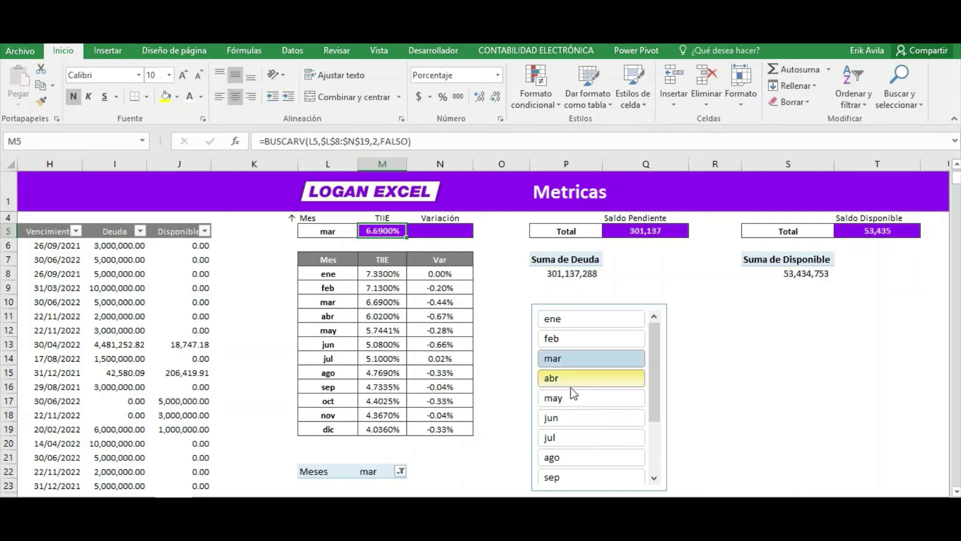
Move the Meses slicer from the Metricas sheet onto the dashboard sheet
key("ctrl+Page_Up")
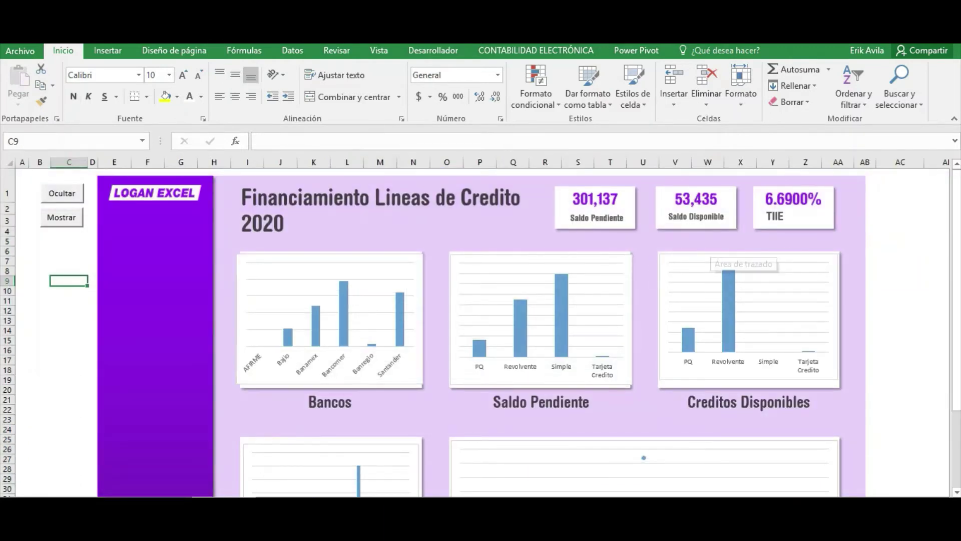
key("ctrl+Page_Down")
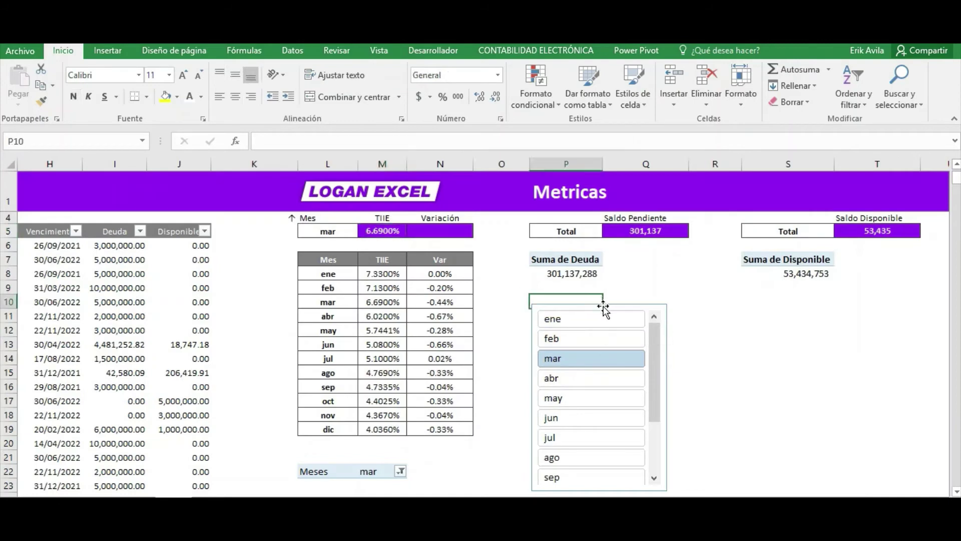
left_click(603, 306)
key("Delete")
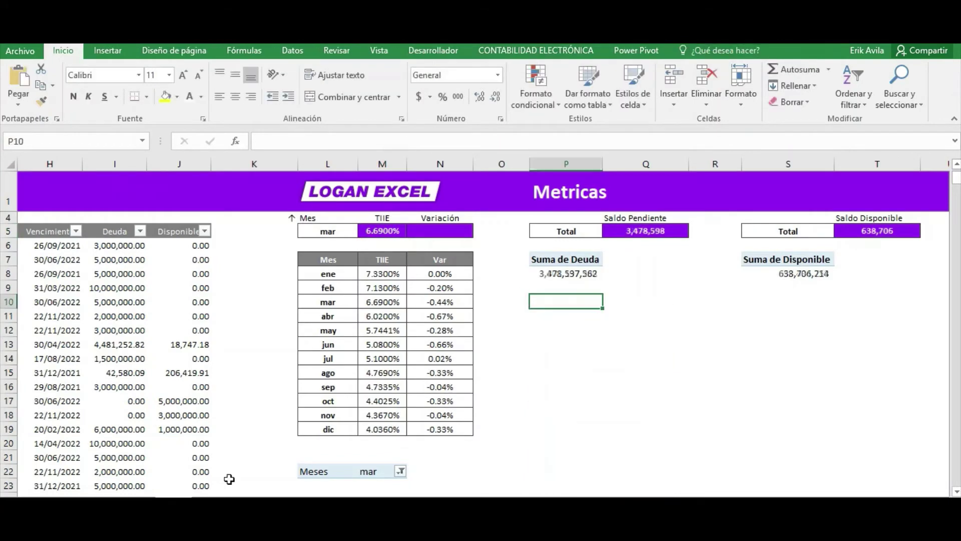
key("ctrl+Page_Up")
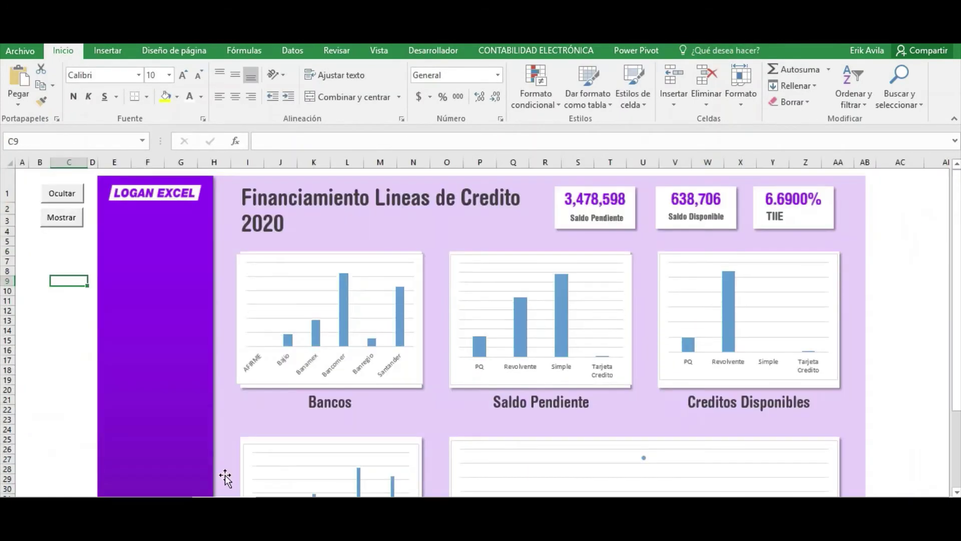
key("ctrl+v")
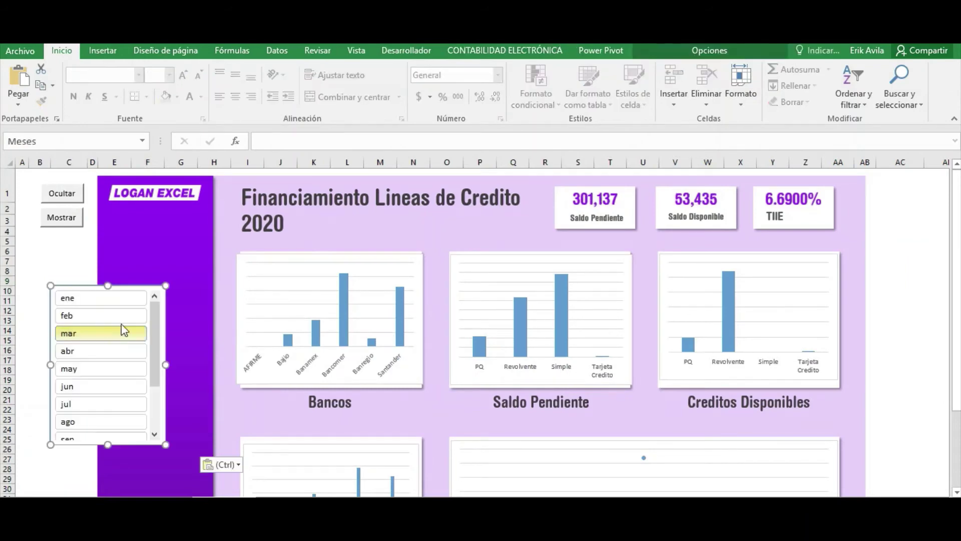
Position and resize the month slicer inside the purple side band
left_click_drag(132, 286, 186, 230)
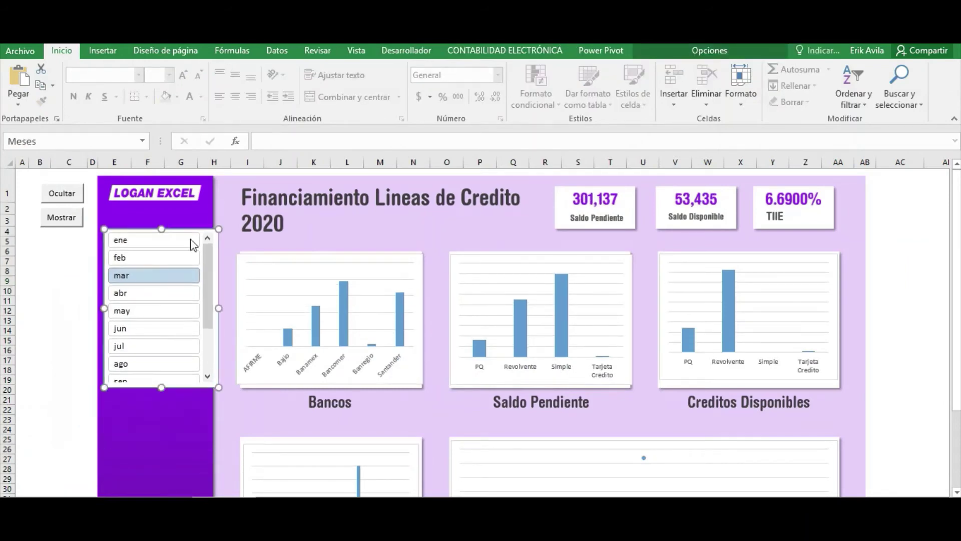
left_click_drag(208, 309, 200, 308)
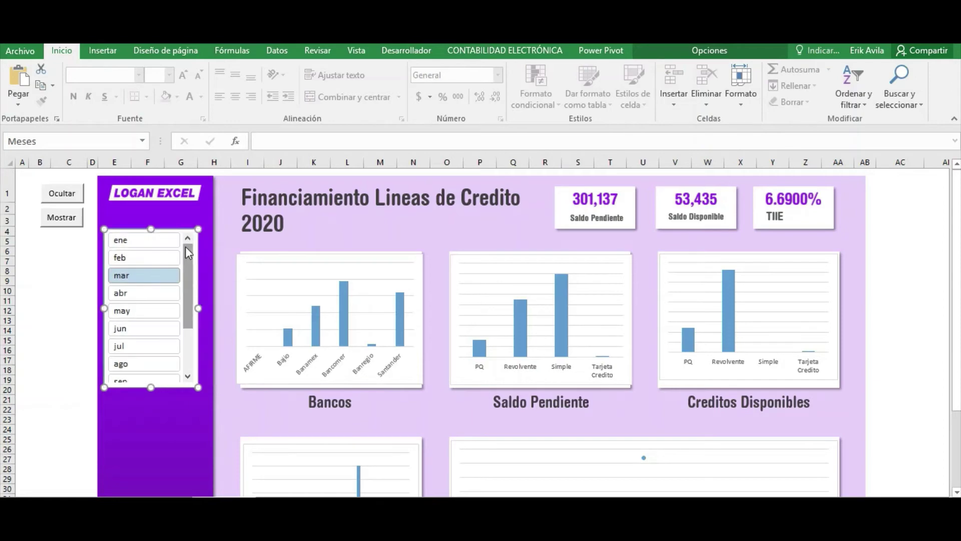
left_click_drag(176, 230, 181, 244)
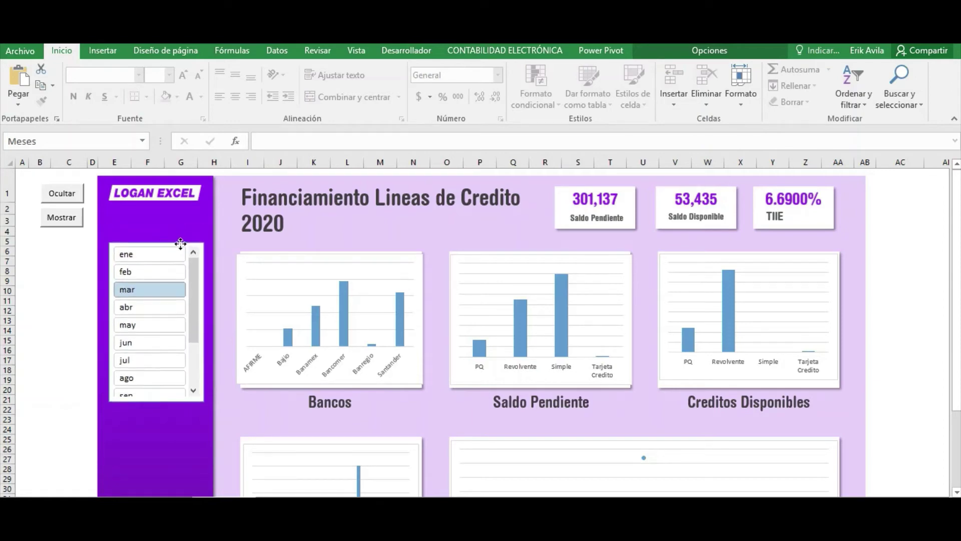
left_click_drag(157, 402, 158, 453)
left_click_drag(158, 454, 159, 466)
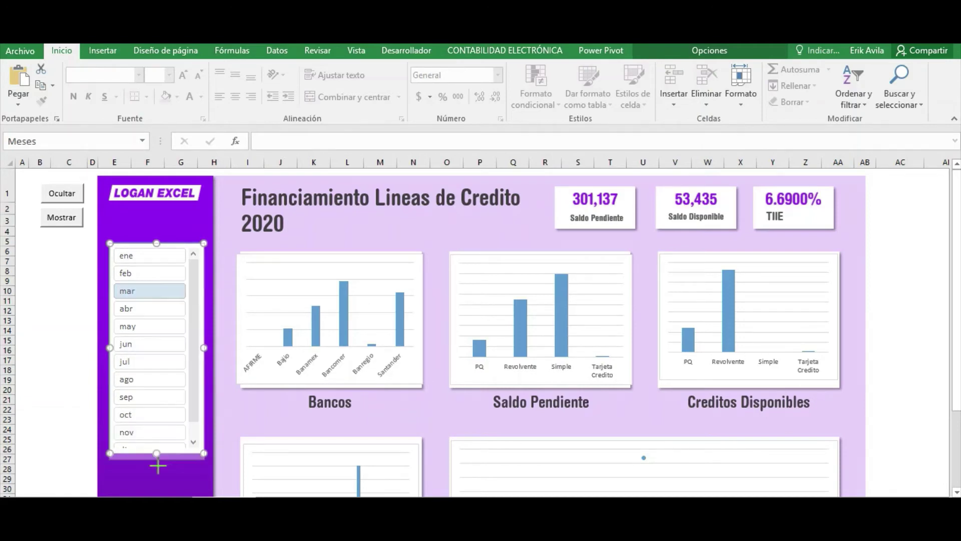
Test the month slicer with feb, mar and abr, ending filtered to ene (Saldo Pendiente 326,756)
left_click(190, 257)
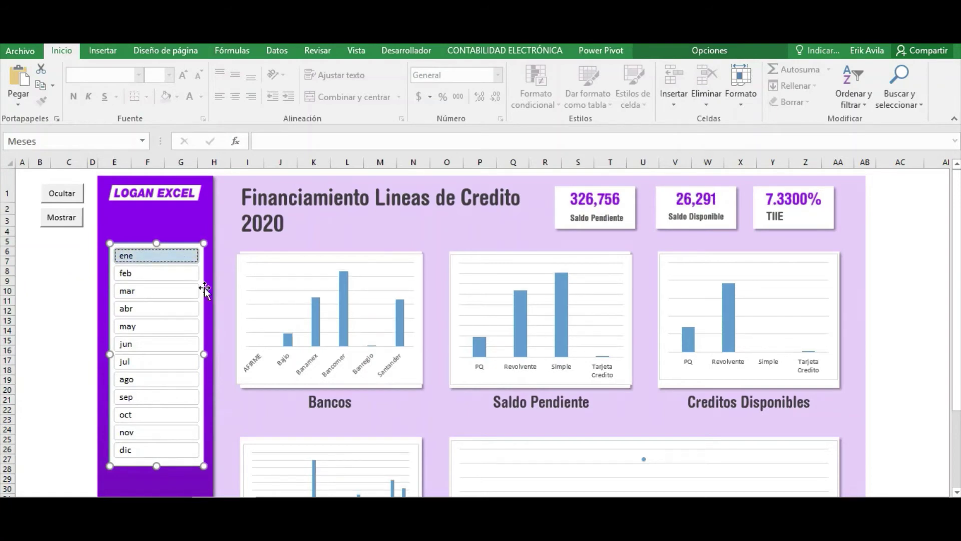
left_click(73, 306)
scroll(73, 307, "down", 1)
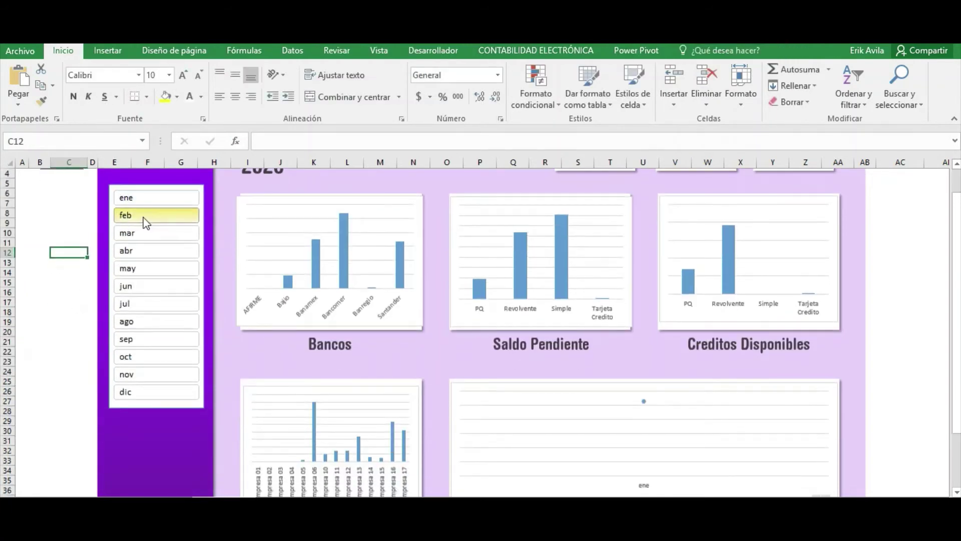
left_click(145, 221)
left_click(153, 234)
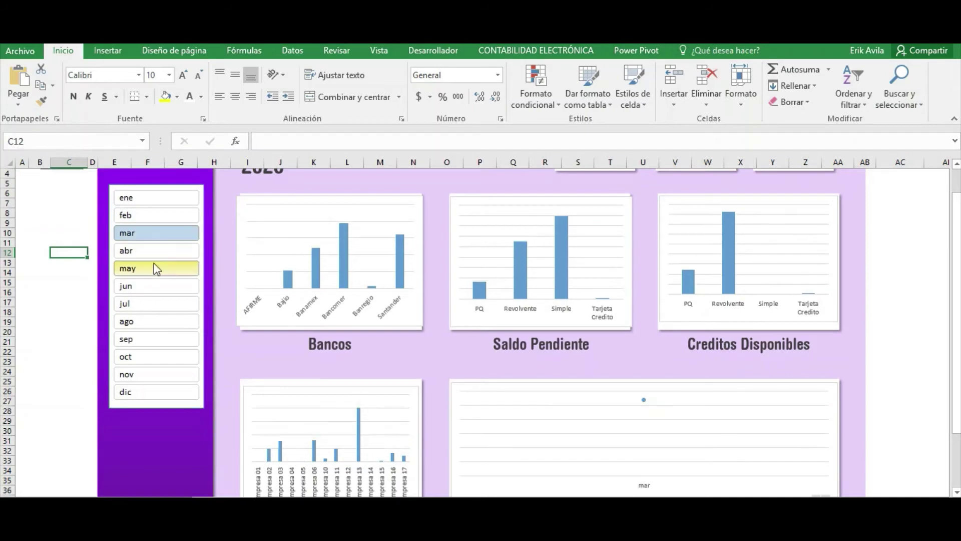
left_click(160, 257)
scroll(107, 252, "up", 1)
left_click(150, 255)
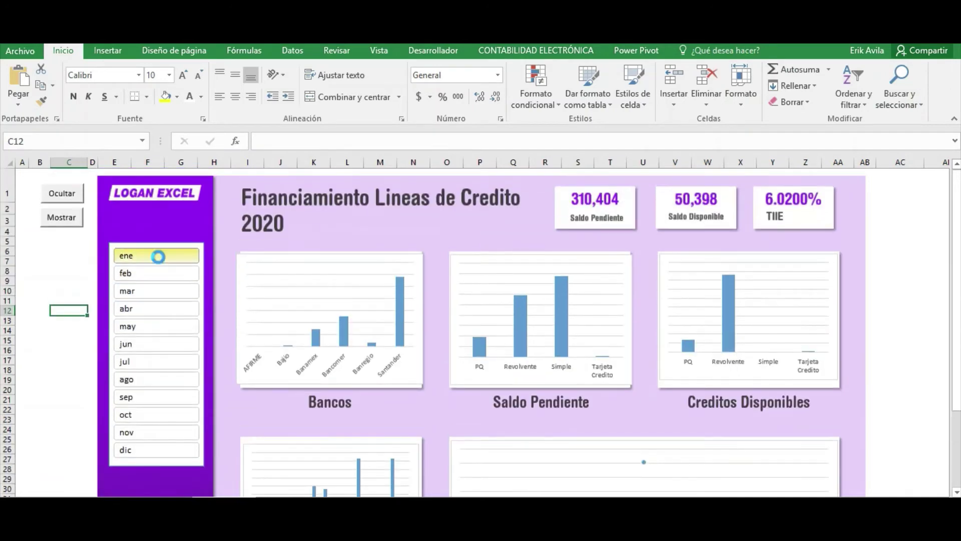
left_click(184, 244)
left_click(710, 50)
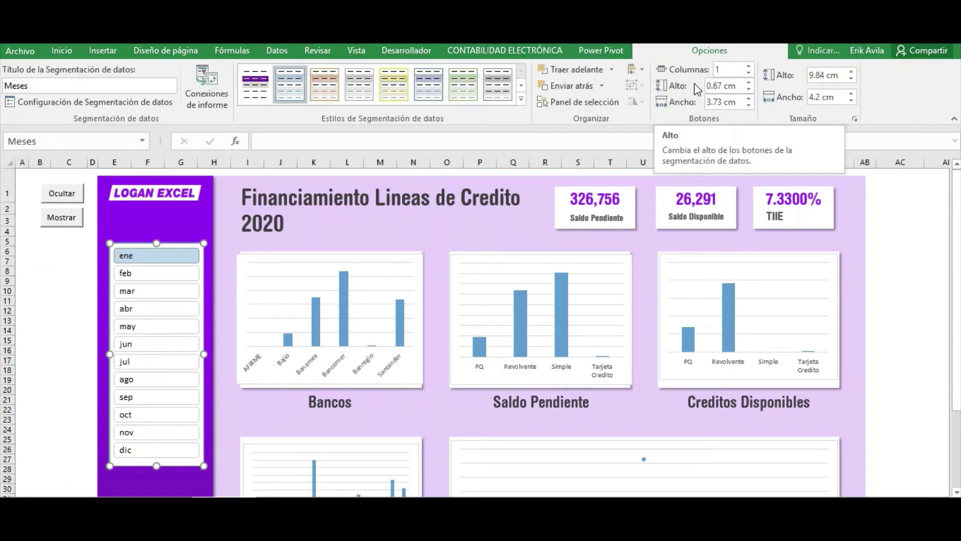
Set the month slicer's button height to 0.5 cm and shorten its box to fit twelve months
left_click(748, 90)
left_click(748, 90)
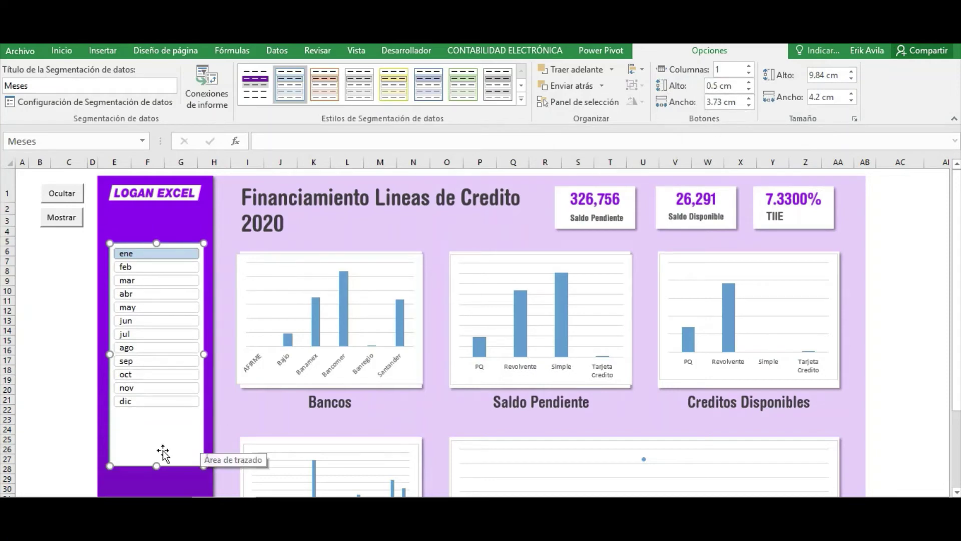
left_click_drag(157, 465, 156, 411)
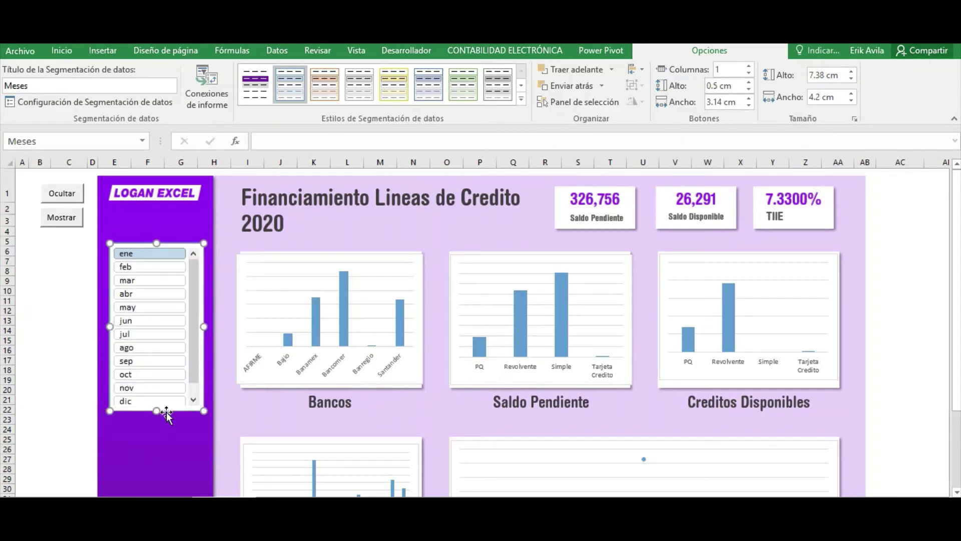
left_click_drag(157, 414, 157, 415)
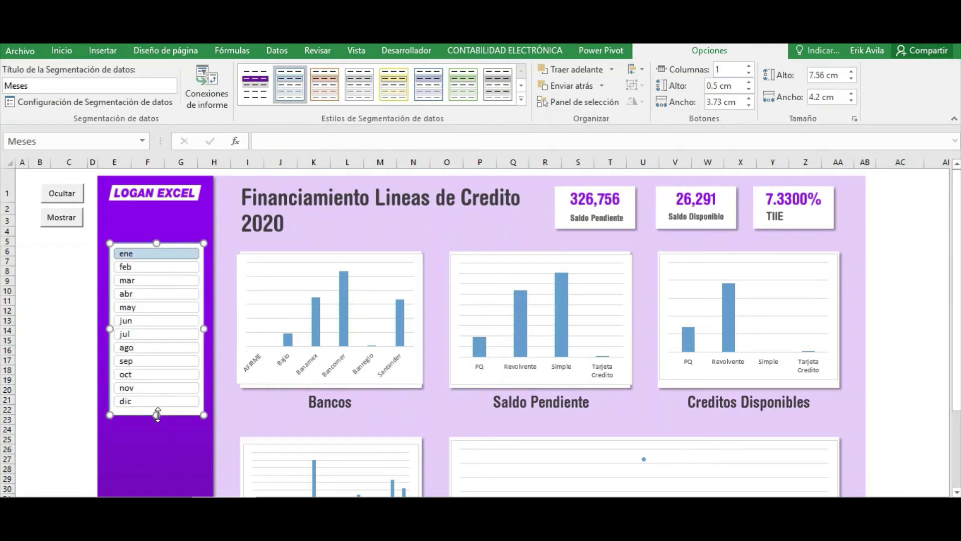
left_click(67, 290)
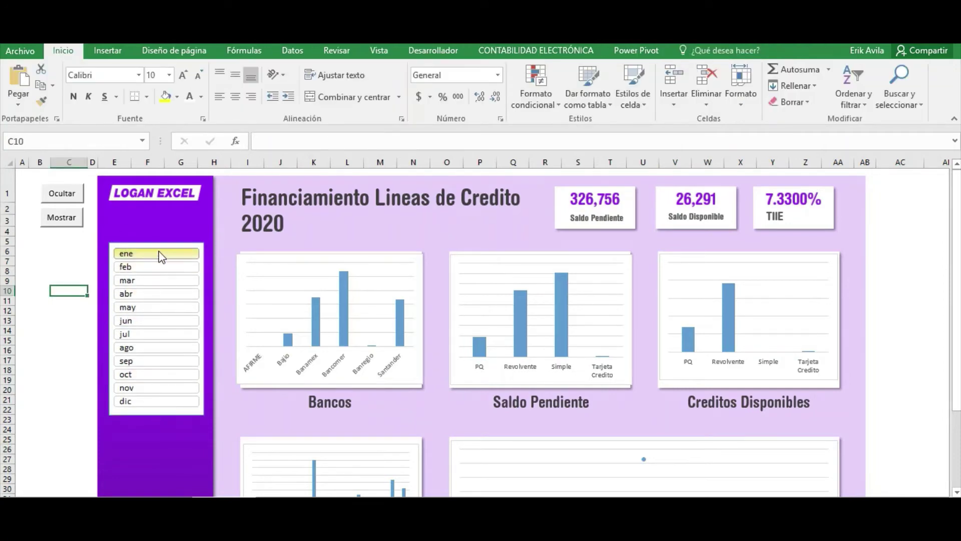
Review the dashboard, then return to the Metricas sheet
left_click(74, 379)
scroll(98, 365, "down", 2)
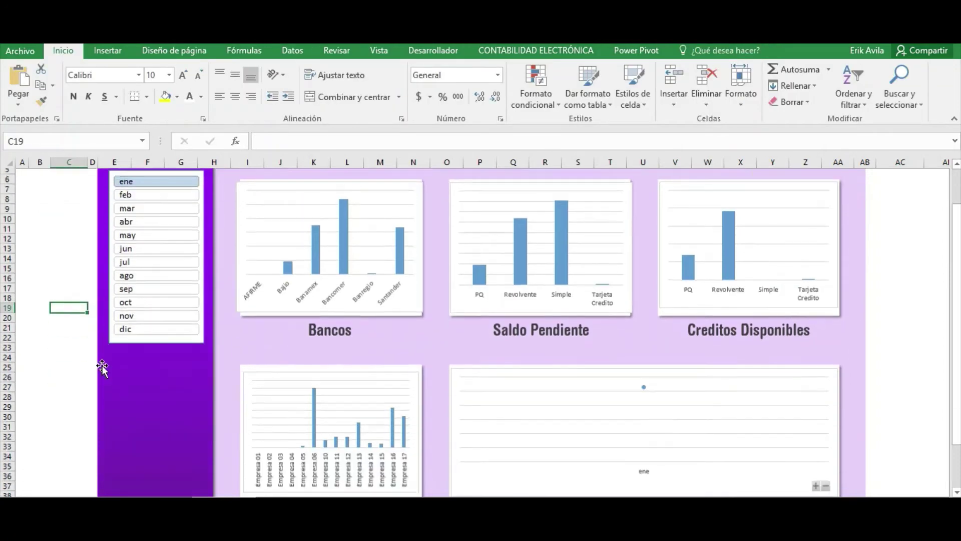
scroll(98, 365, "down", 1)
scroll(101, 367, "up", 3)
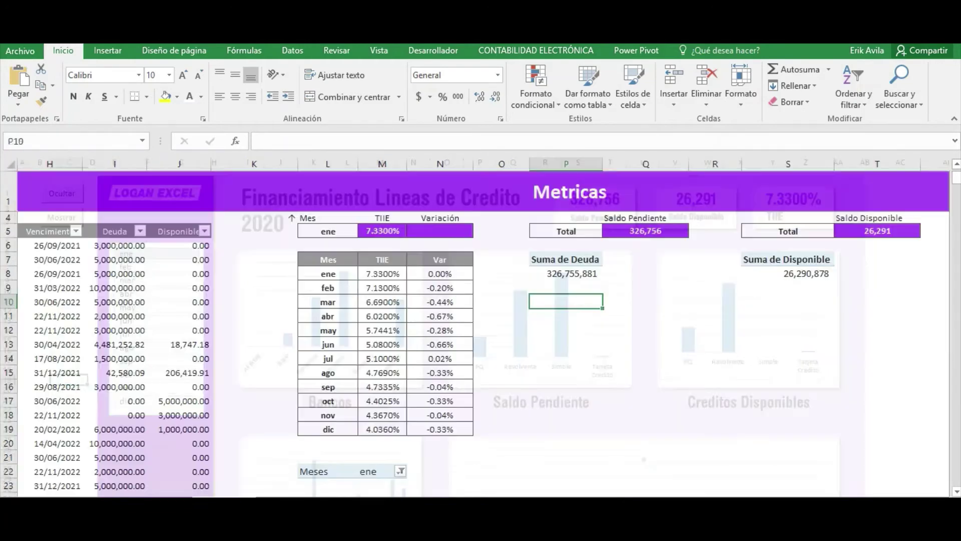
left_click(189, 493)
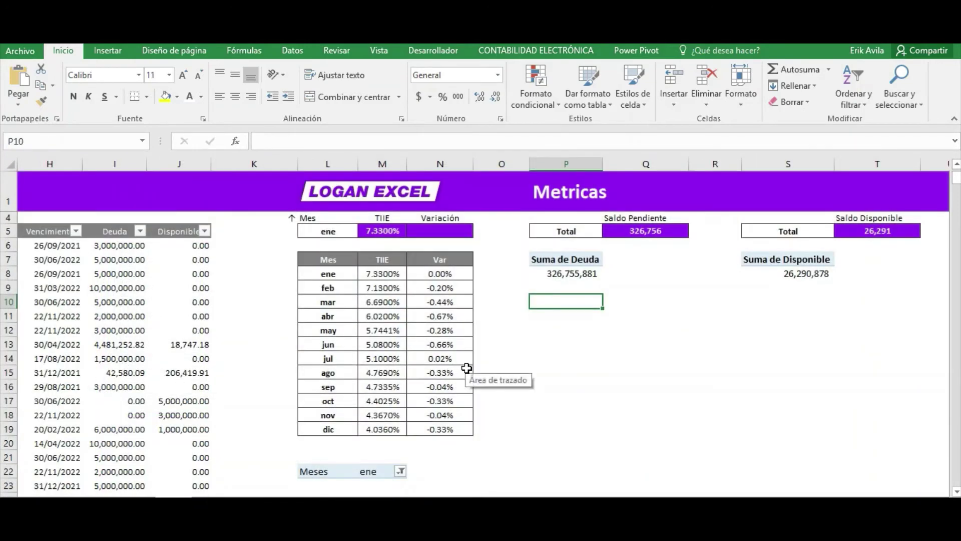
Insert a Banco slicer for the Suma de Deuda pivot table and cut it from Metricas
right_click(566, 276)
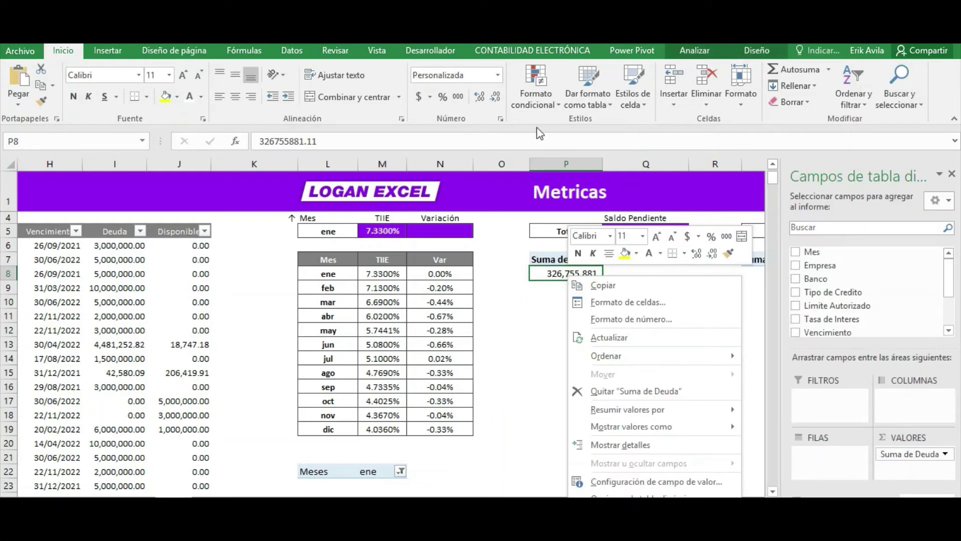
left_click(709, 52)
left_click(750, 54)
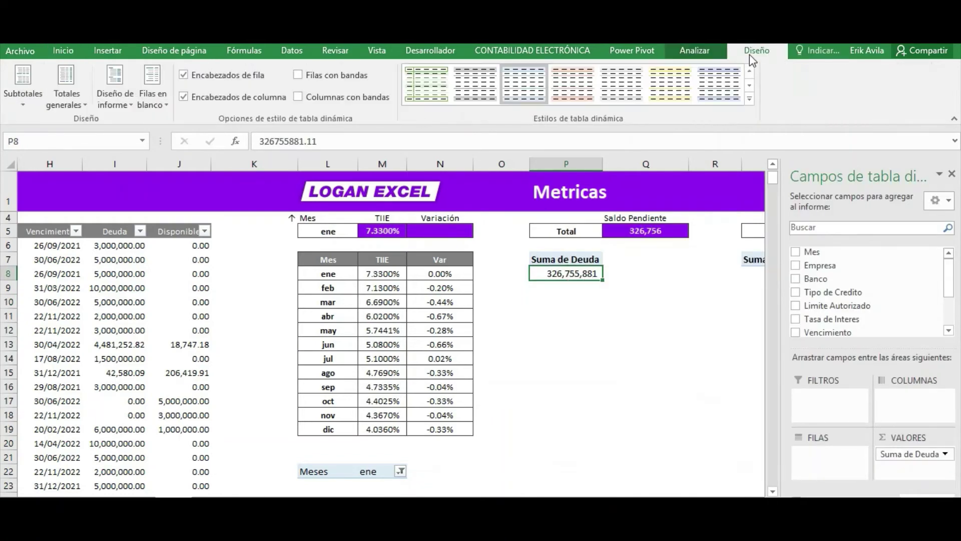
left_click(721, 56)
left_click(583, 342)
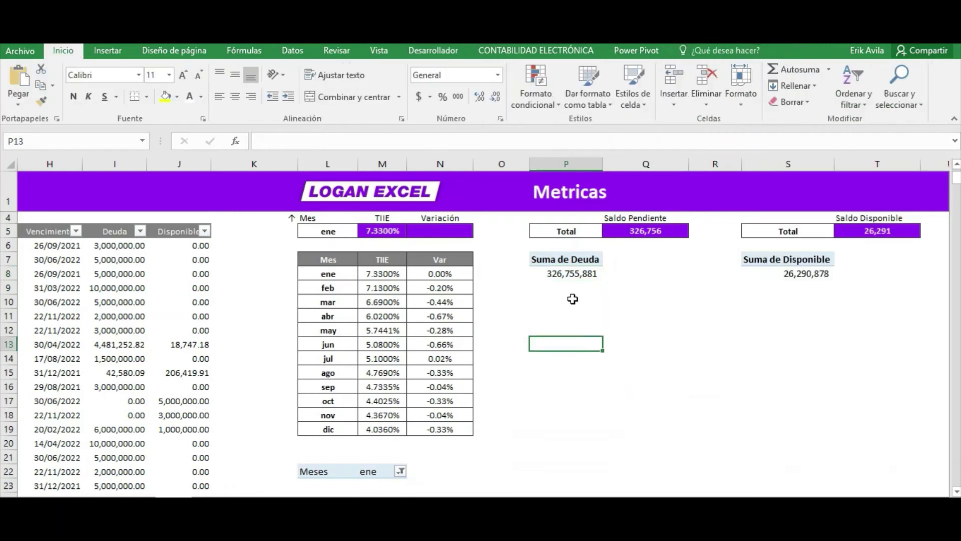
left_click(578, 274)
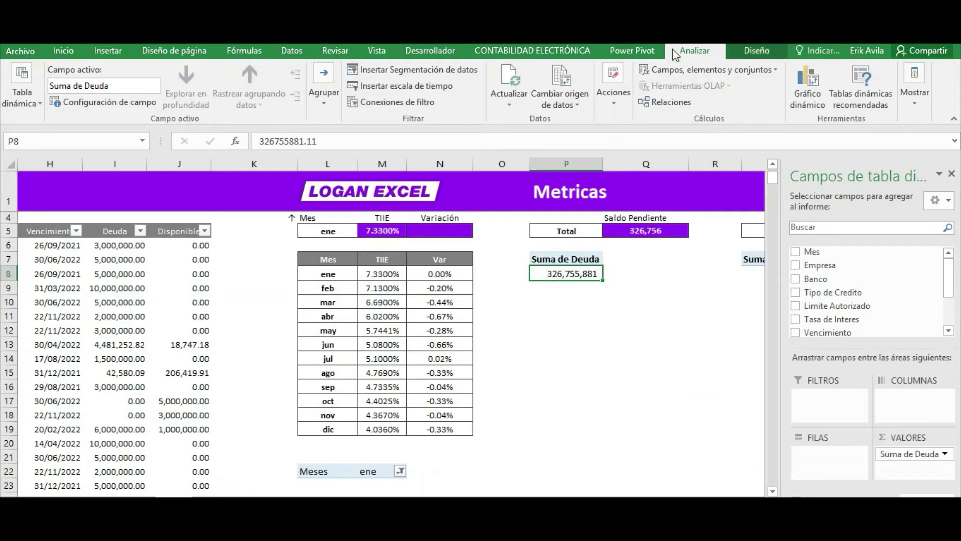
left_click(387, 76)
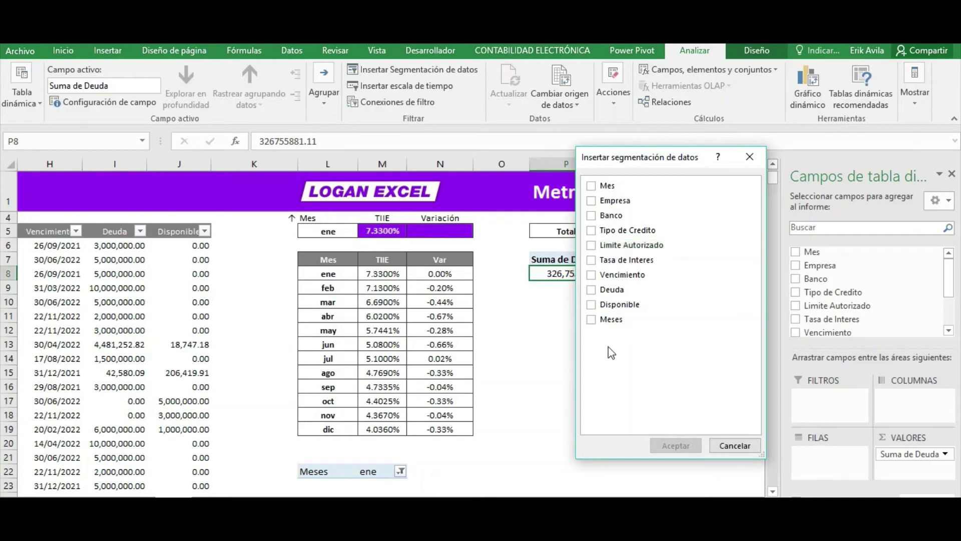
left_click(592, 215)
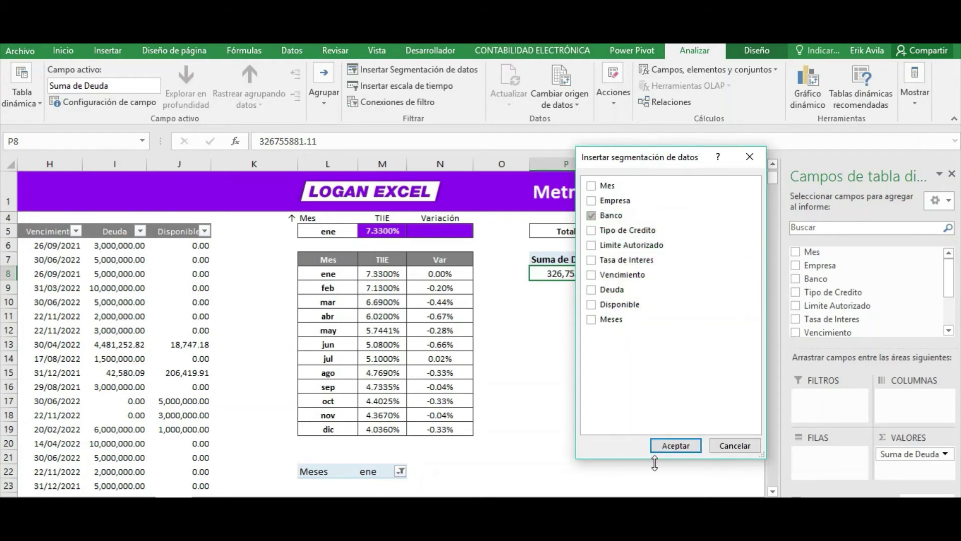
left_click(665, 445)
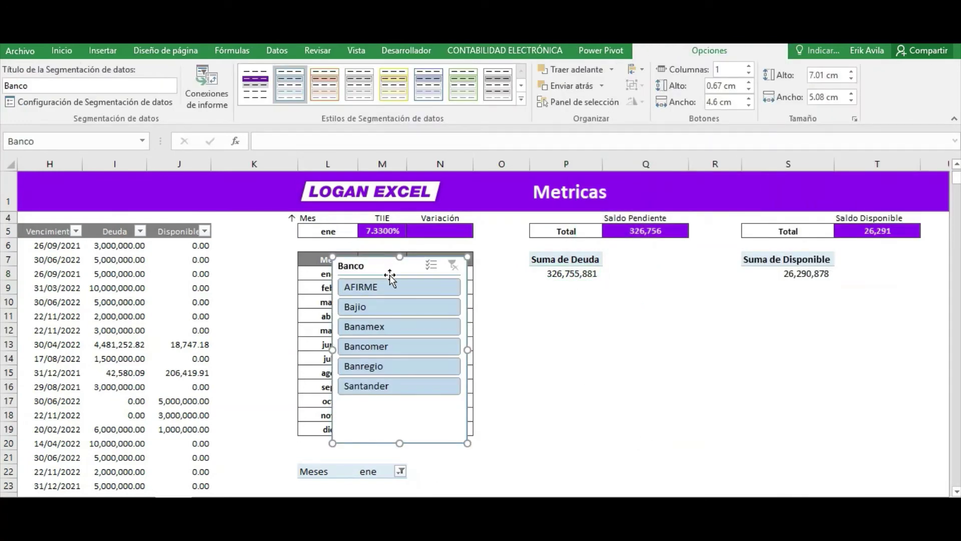
key("Delete")
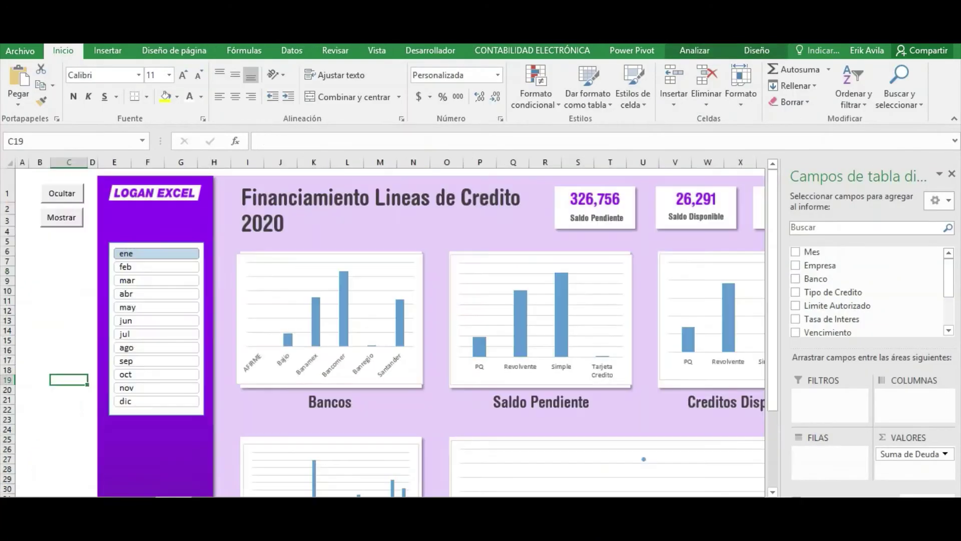
Paste the Banco slicer onto the dashboard and fit it into the purple side panel
scroll(52, 398, "down", 4)
left_click(68, 321)
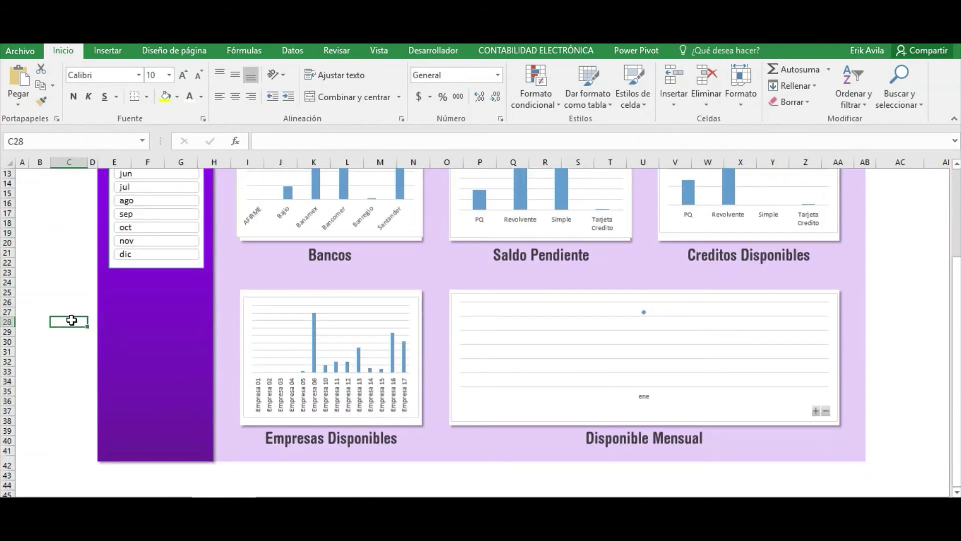
key("ctrl+v")
left_click_drag(103, 322, 162, 286)
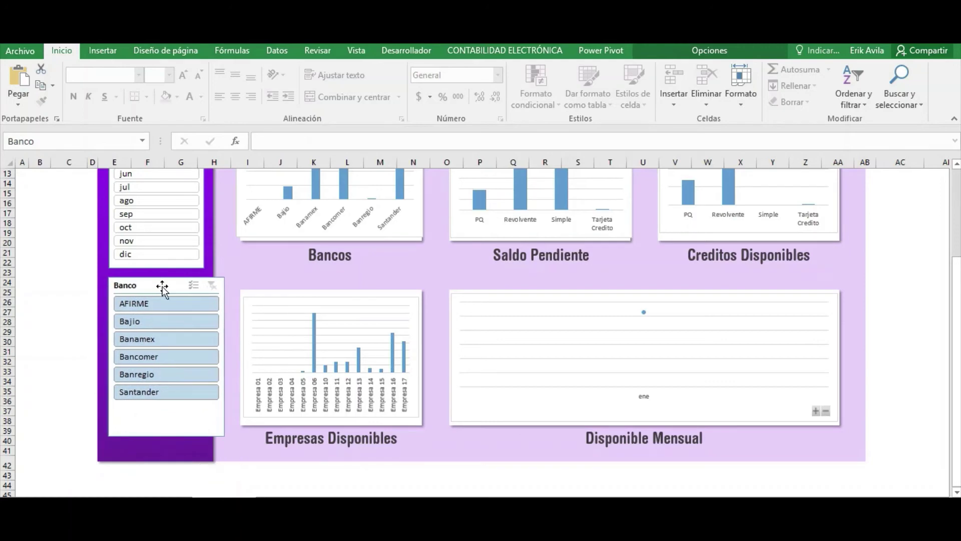
left_click_drag(224, 356, 202, 353)
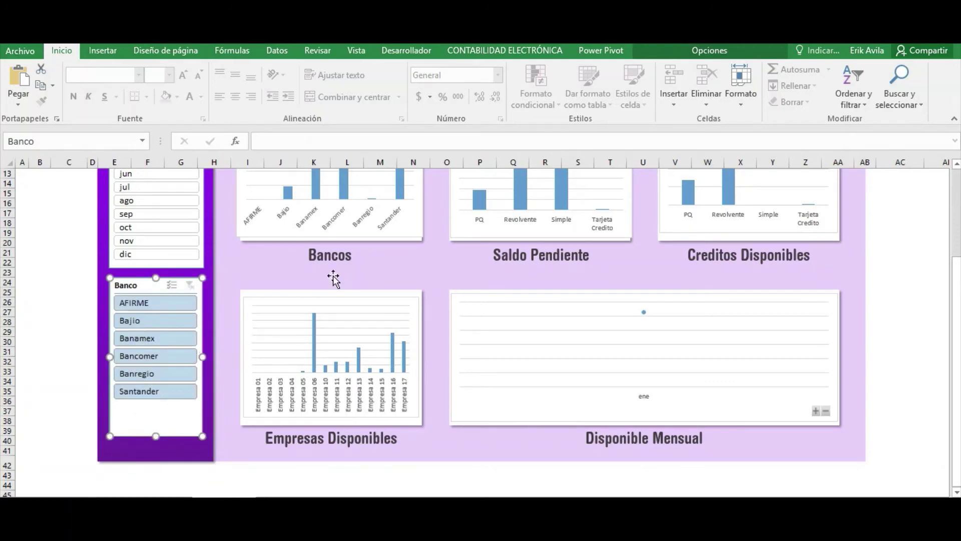
Give the Banco slicer 0.5 cm buttons, shorten its box and move it lower
left_click(709, 50)
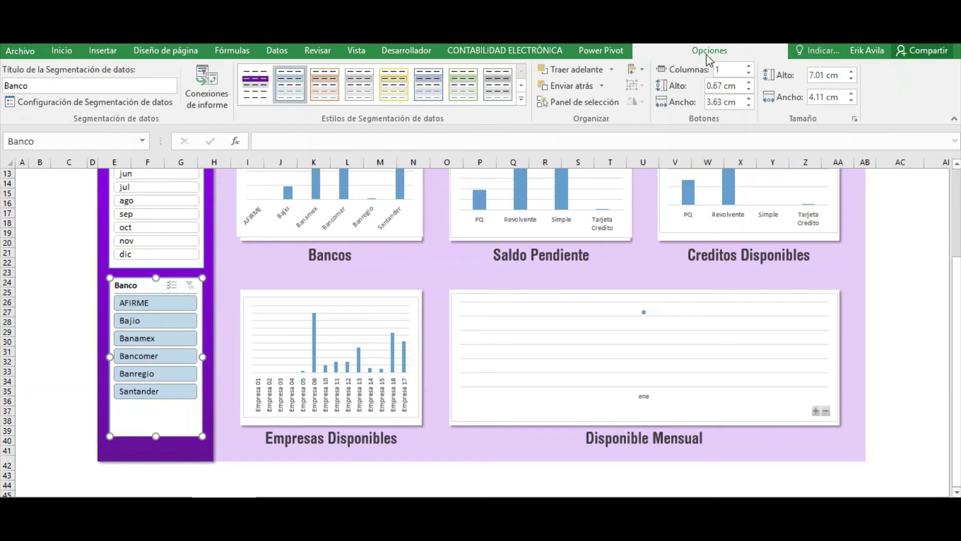
left_click(749, 90)
left_click(749, 90)
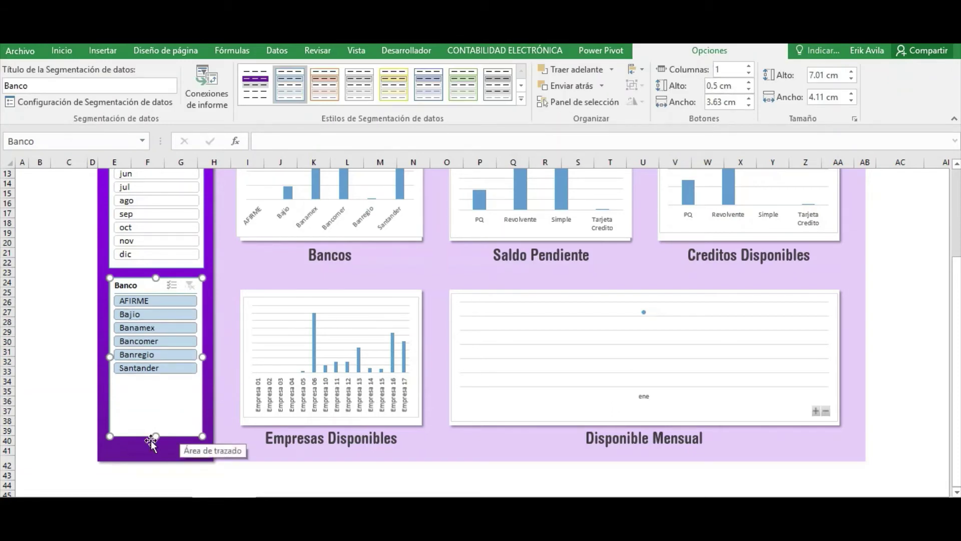
left_click_drag(155, 429, 160, 381)
left_click_drag(154, 284, 154, 305)
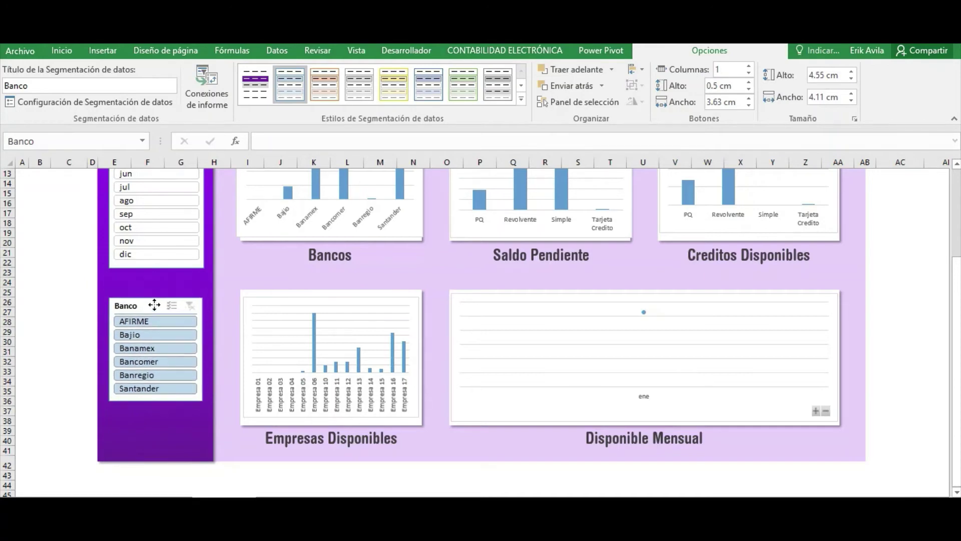
Nudge the month slicer into alignment above the Banco slicer
left_click(66, 263)
scroll(67, 263, "up", 2)
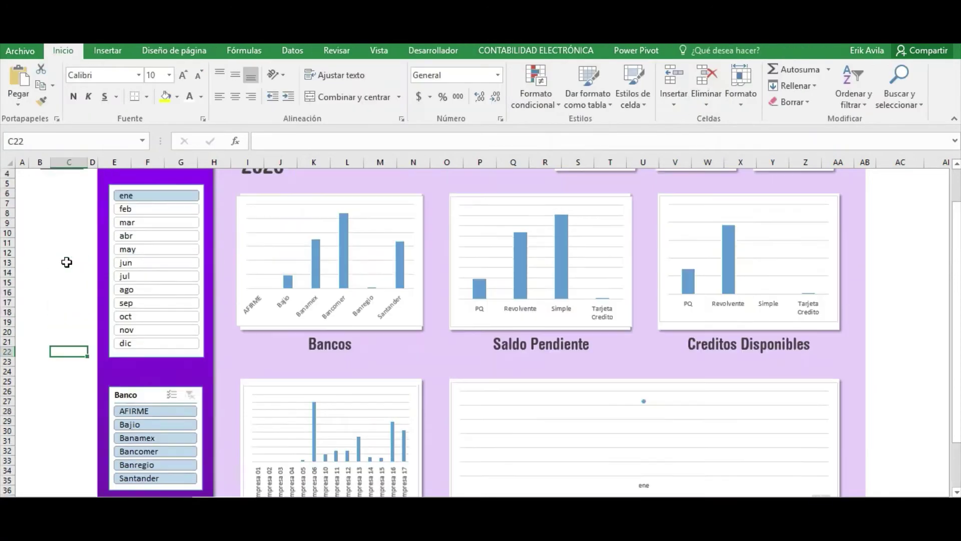
scroll(66, 263, "up", 2)
left_click(151, 252)
left_click_drag(151, 253, 153, 255)
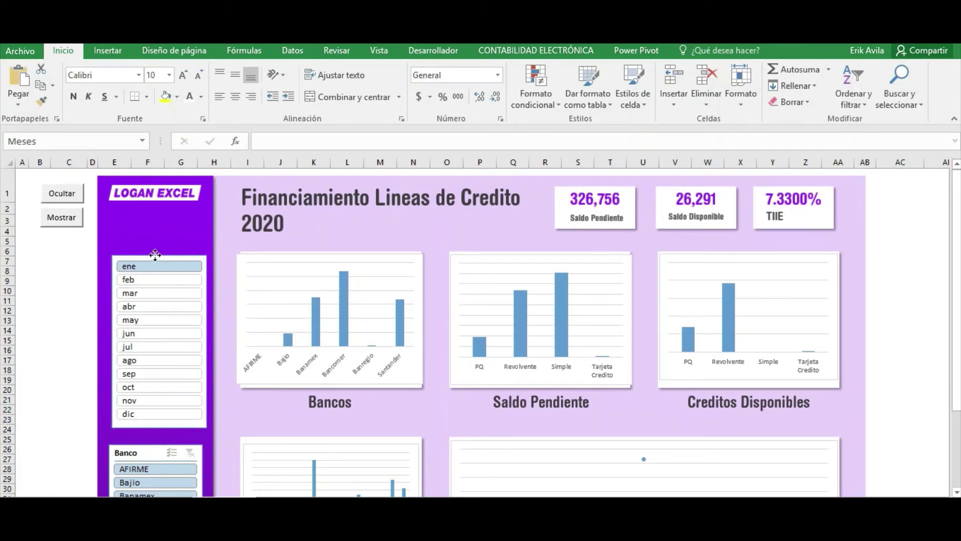
left_click(40, 300)
scroll(76, 350, "down", 1)
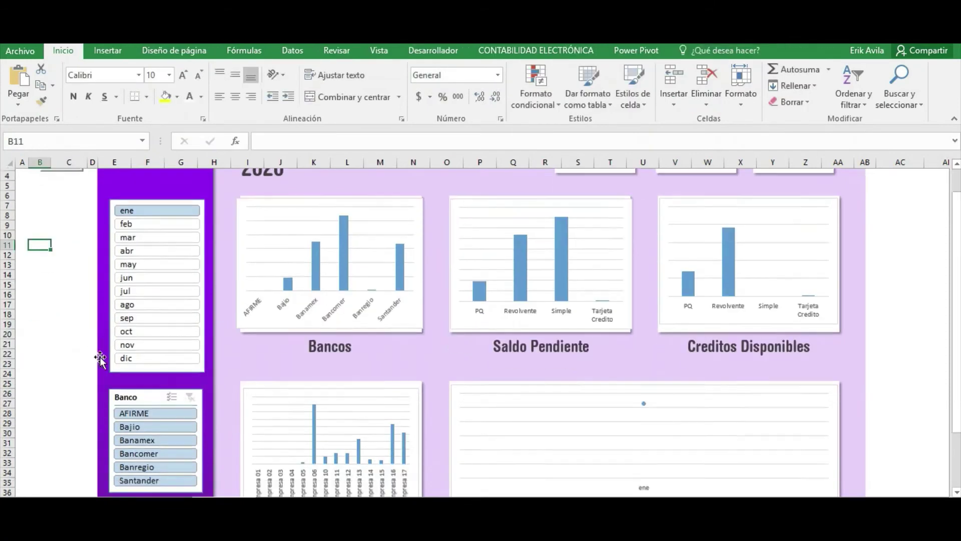
scroll(116, 408, "down", 1)
Connect the Banco slicer to TablaDinámica1 through TablaDinámica8 via Report Connections
left_click(144, 367)
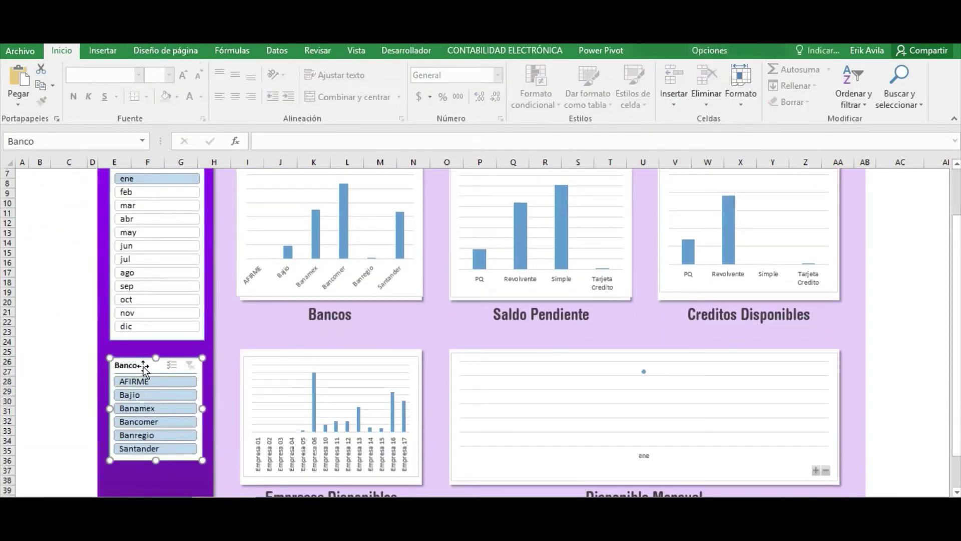
left_click(709, 50)
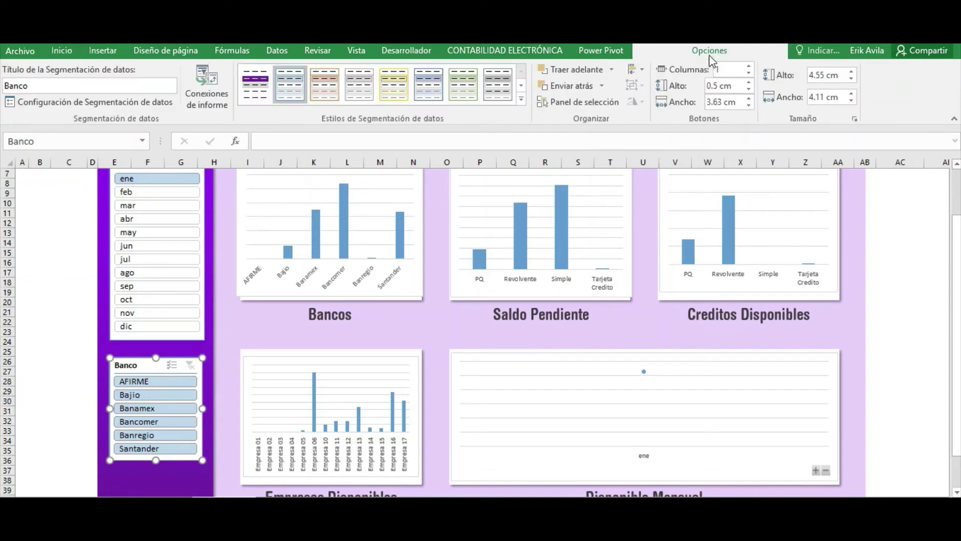
left_click(215, 105)
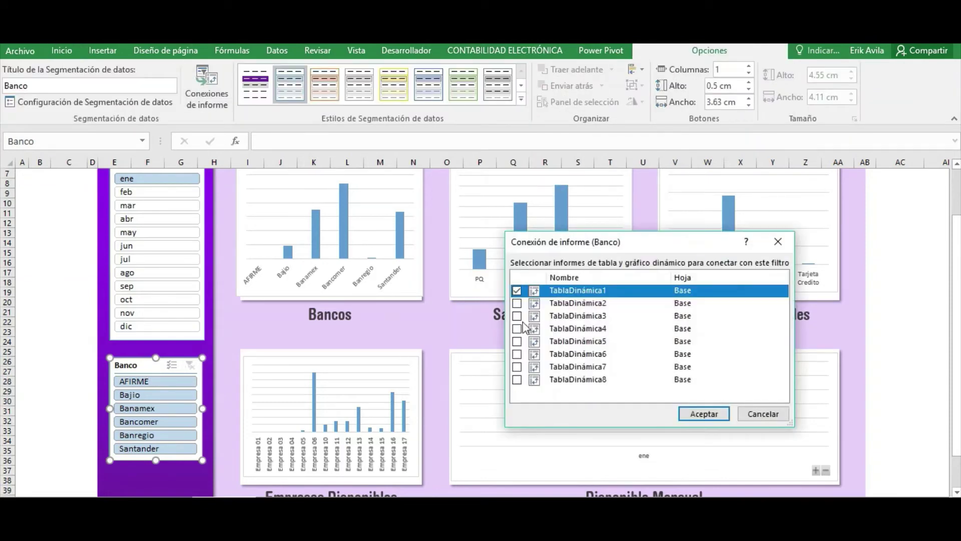
left_click(517, 303)
left_click(517, 315)
left_click(517, 327)
left_click(517, 341)
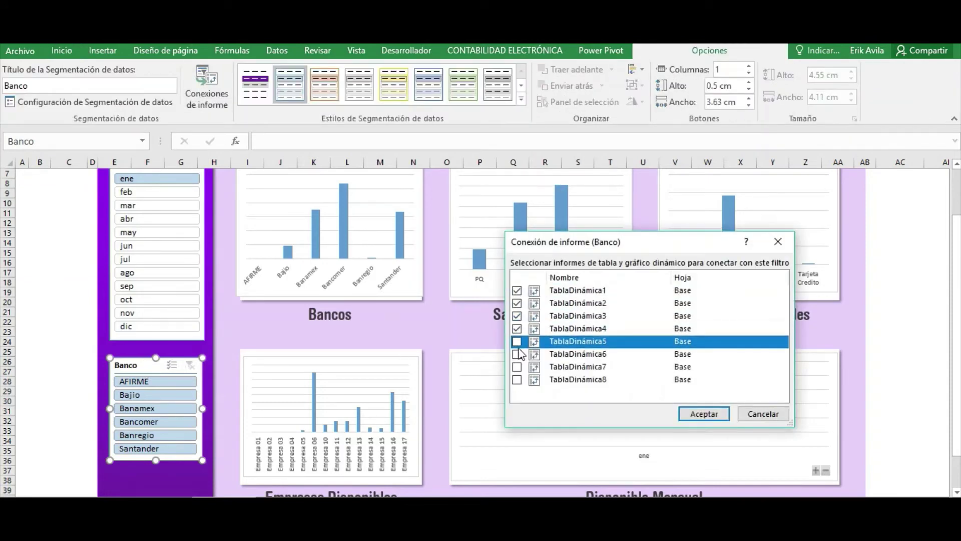
left_click(517, 354)
left_click(517, 366)
left_click(517, 379)
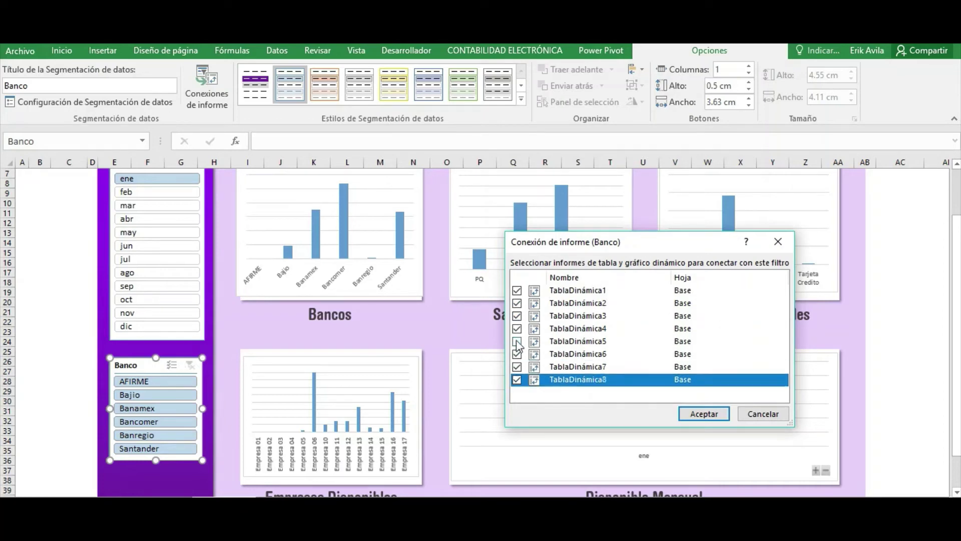
left_click(517, 341)
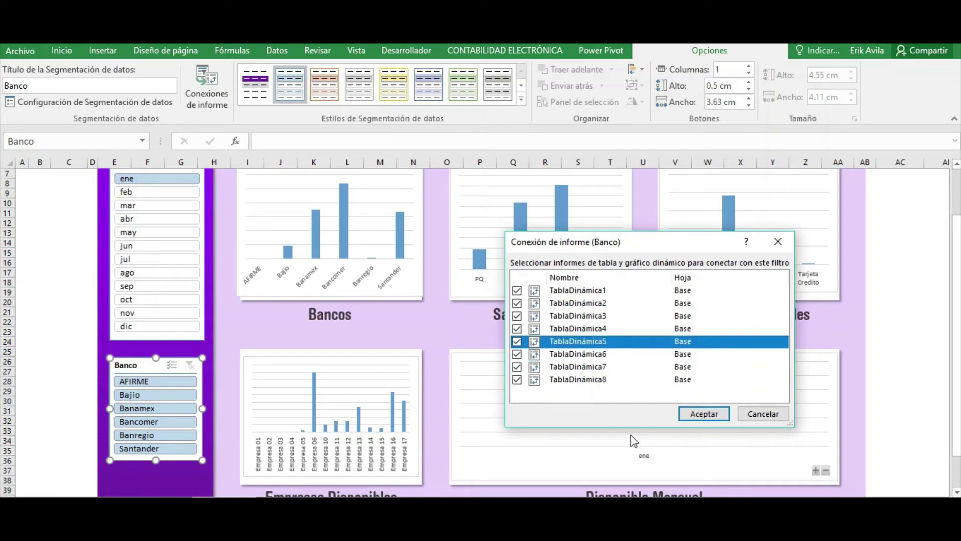
left_click(703, 413)
left_click(69, 371)
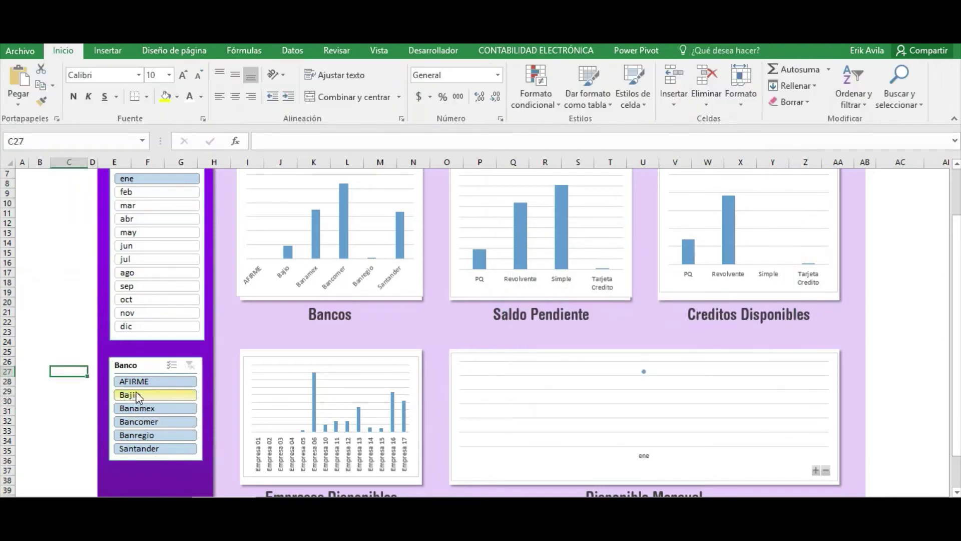
Try Banamex and AFIRME in the Banco slicer, then filter to dic and Bajio
left_click(138, 408)
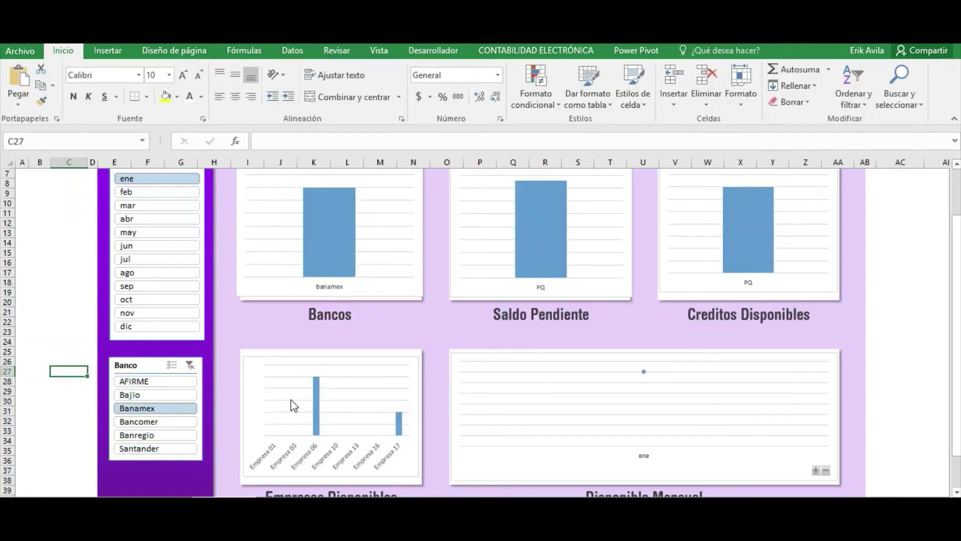
scroll(296, 395, "up", 1)
left_click(149, 414)
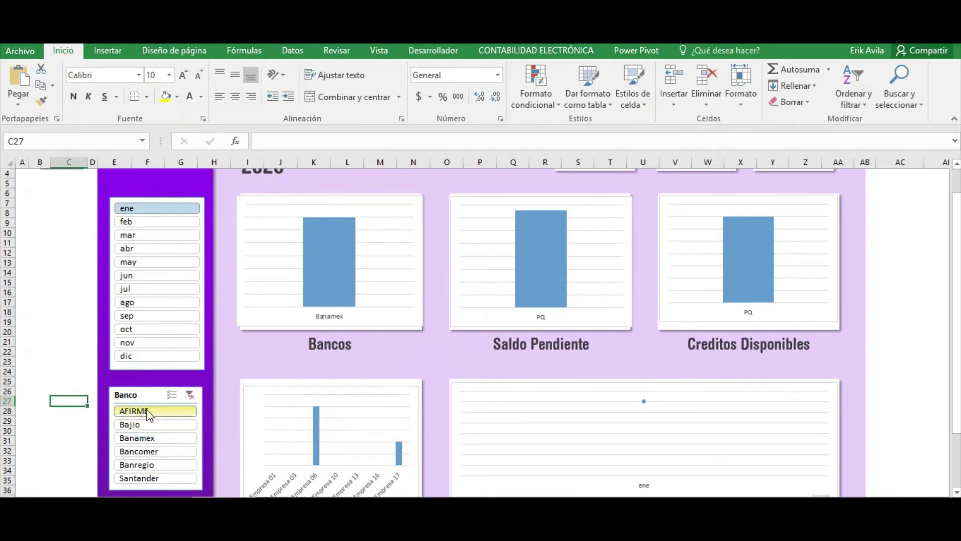
left_click(154, 357)
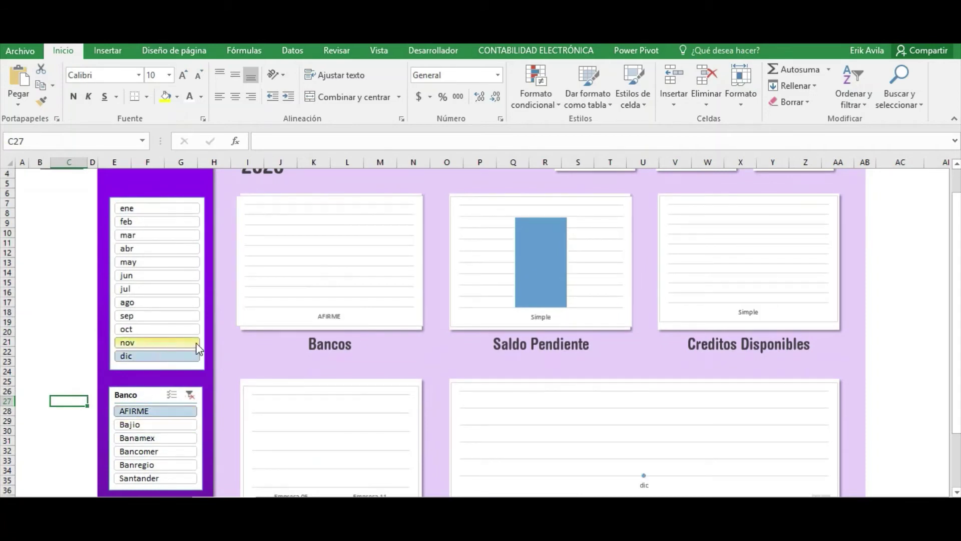
left_click(161, 424)
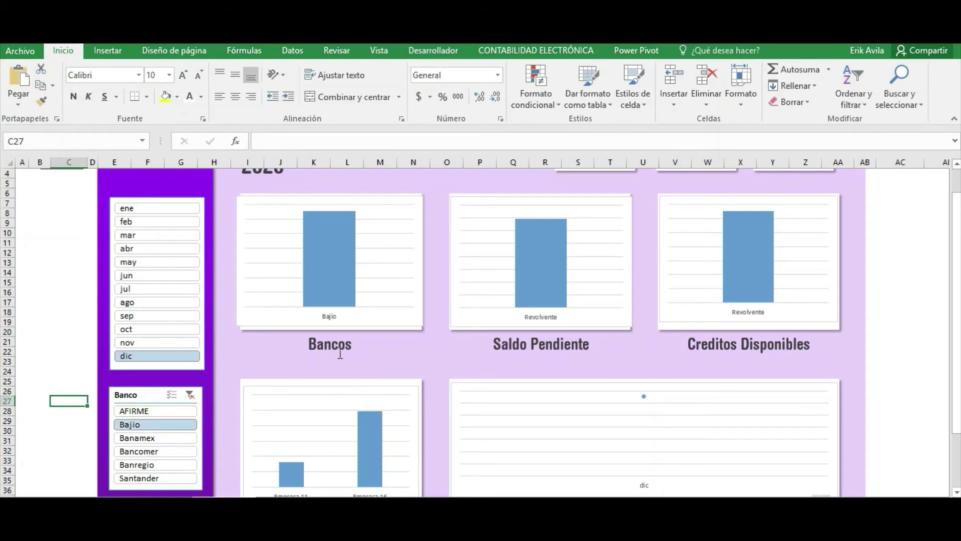
scroll(385, 359, "down", 1)
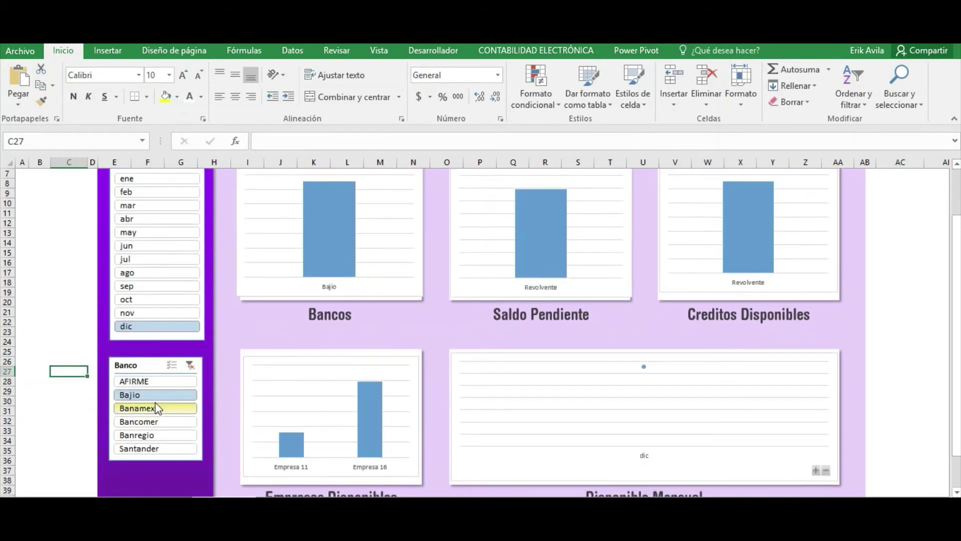
scroll(287, 455, "up", 1)
scroll(286, 466, "down", 1)
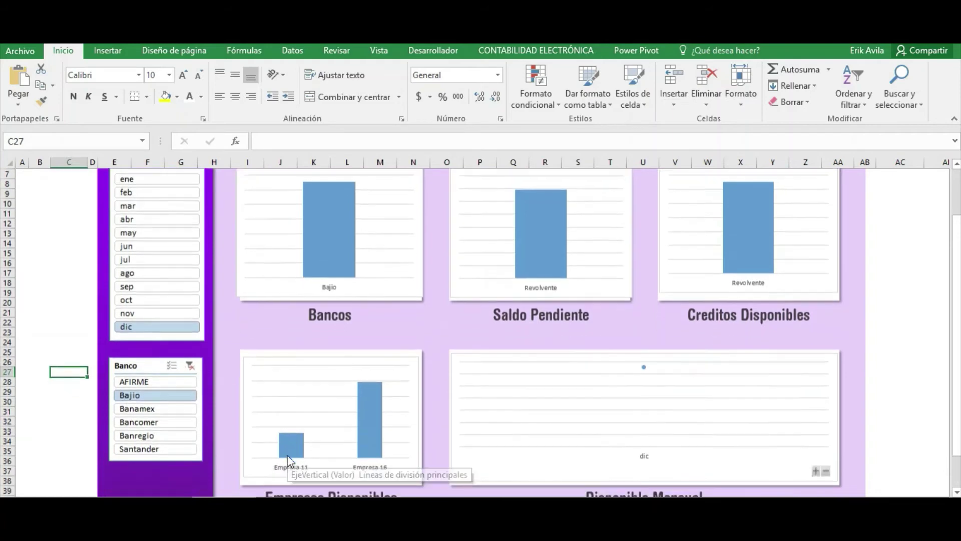
scroll(160, 460, "up", 1)
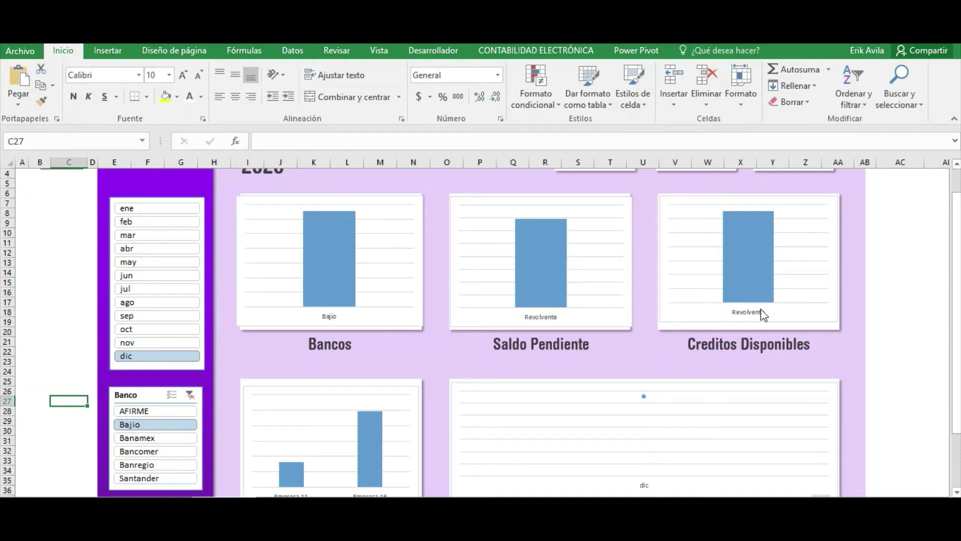
Select the Disponible Mensual chart, then switch to the Metricas pivot-table sheet
scroll(746, 333, "down", 1)
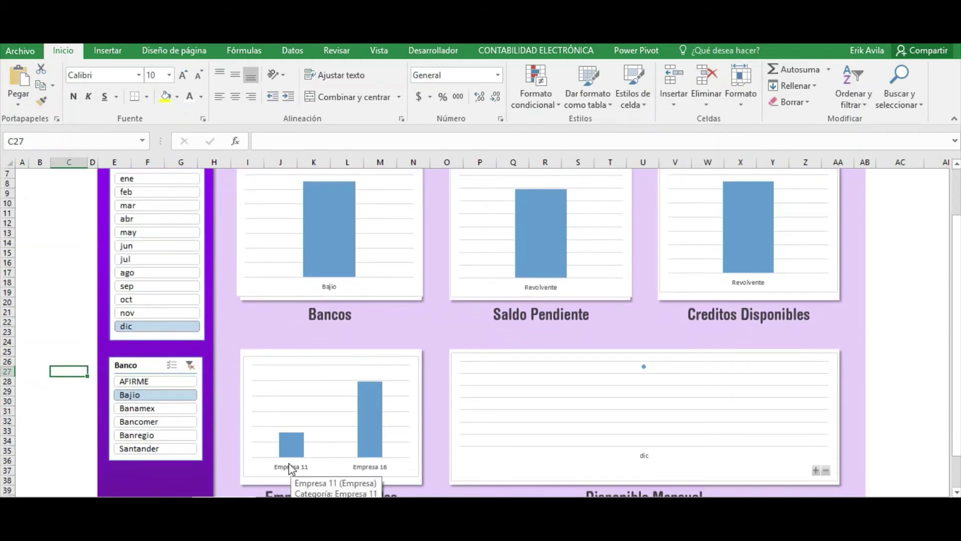
scroll(691, 397, "down", 1)
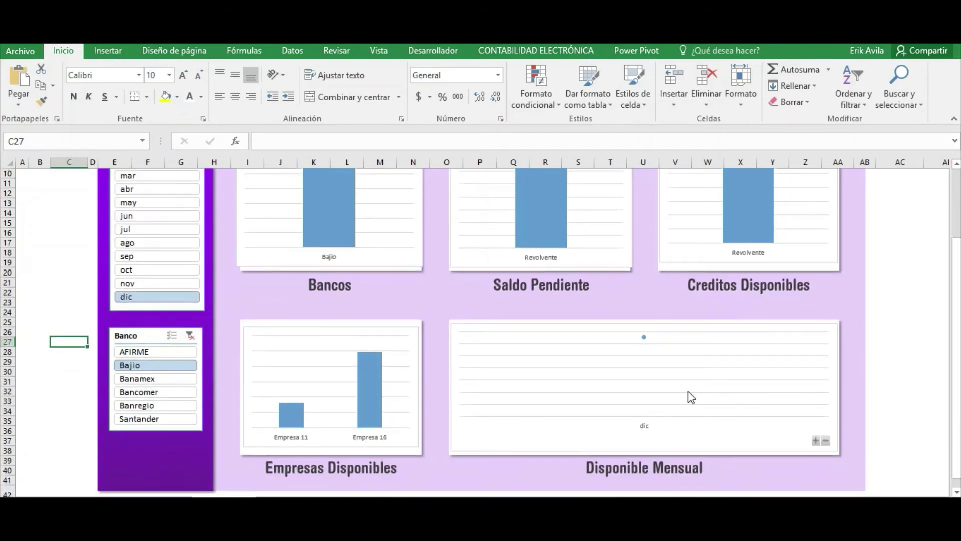
left_click(651, 333)
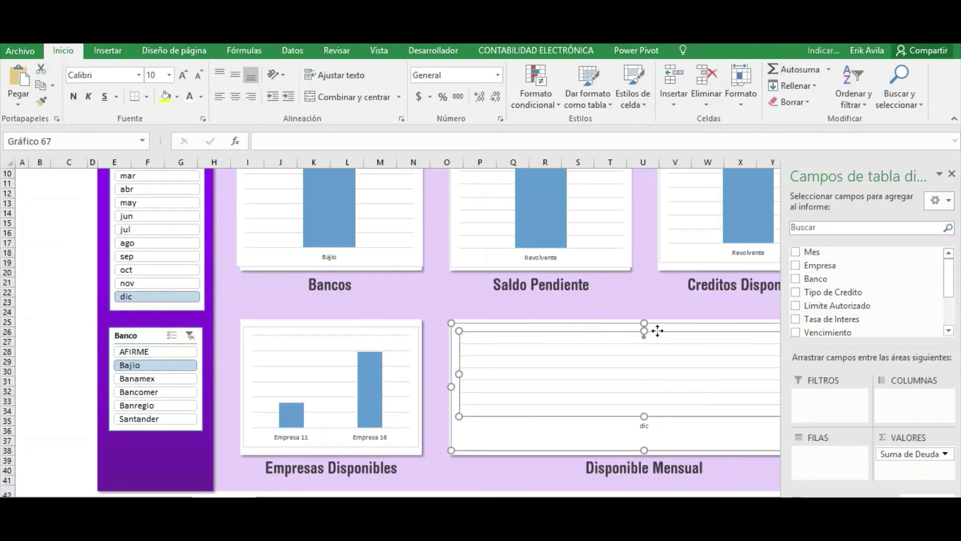
left_click(574, 326)
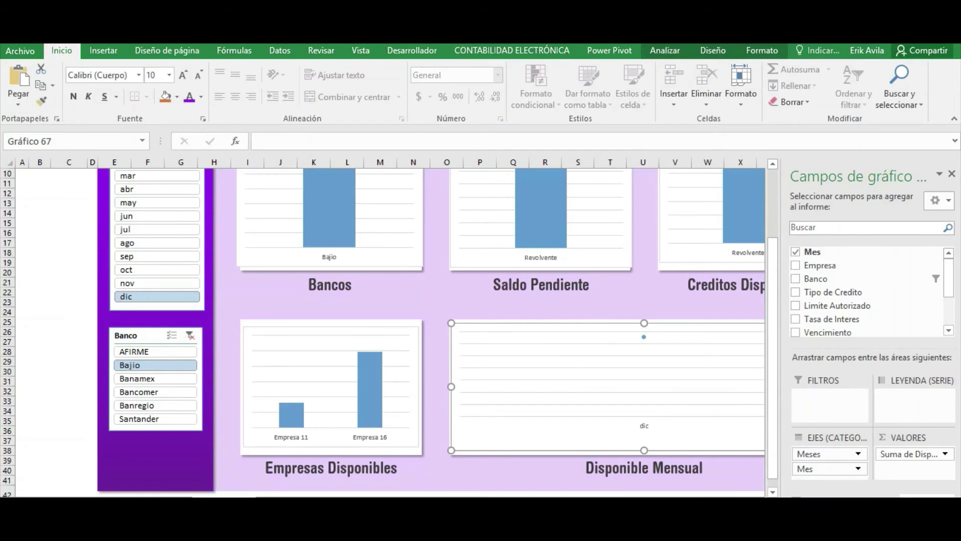
key("ctrl+Page_Down")
left_click(573, 328)
Move across the Metricas sheet and select a value in the Empresa Disponible pivot
key("Right")
key("Right")
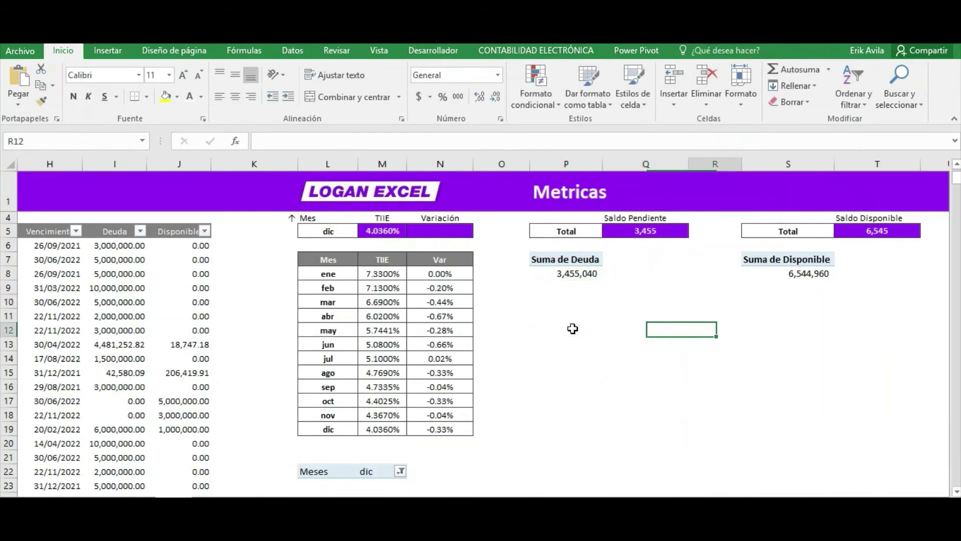
key("Right")
key("Right")
key("Right")
key("Right")
key("Right")
key("Right")
key("Right")
key("Right")
key("Right")
key("Right")
key("Right")
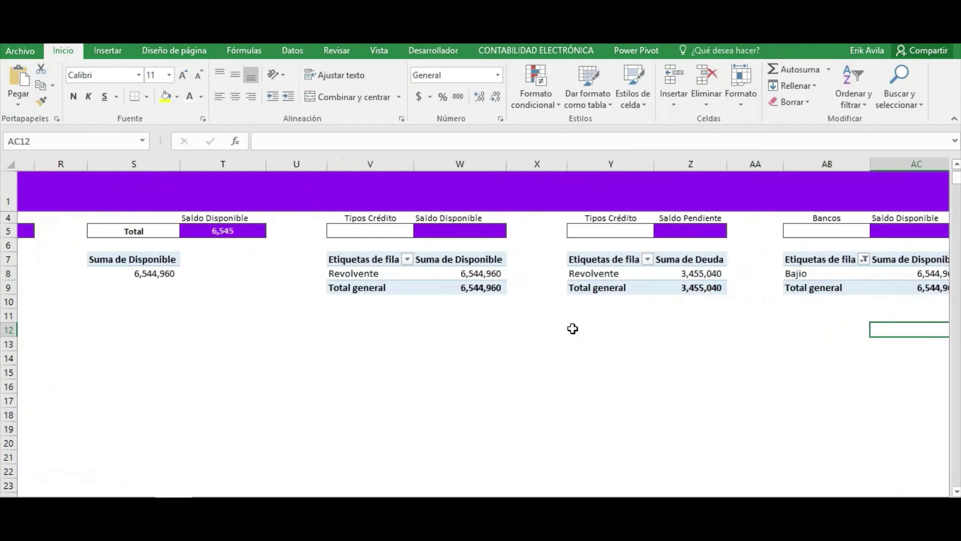
key("Right")
key("Right")
key("Right")
key("Right")
key("Right")
key("Right")
key("Right")
key("Right")
key("Right")
key("Right")
key("Right")
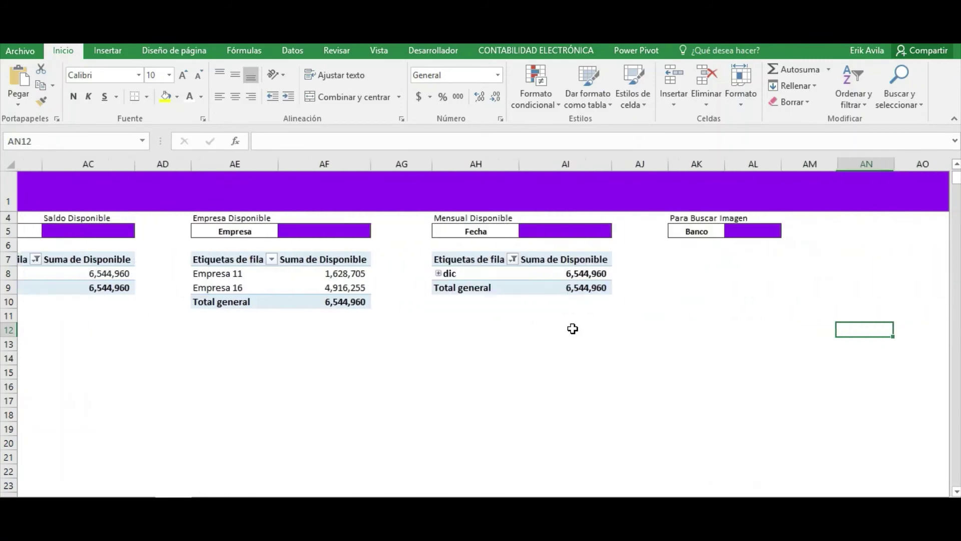
key("Right")
key("Right")
key("Left")
left_click(208, 302)
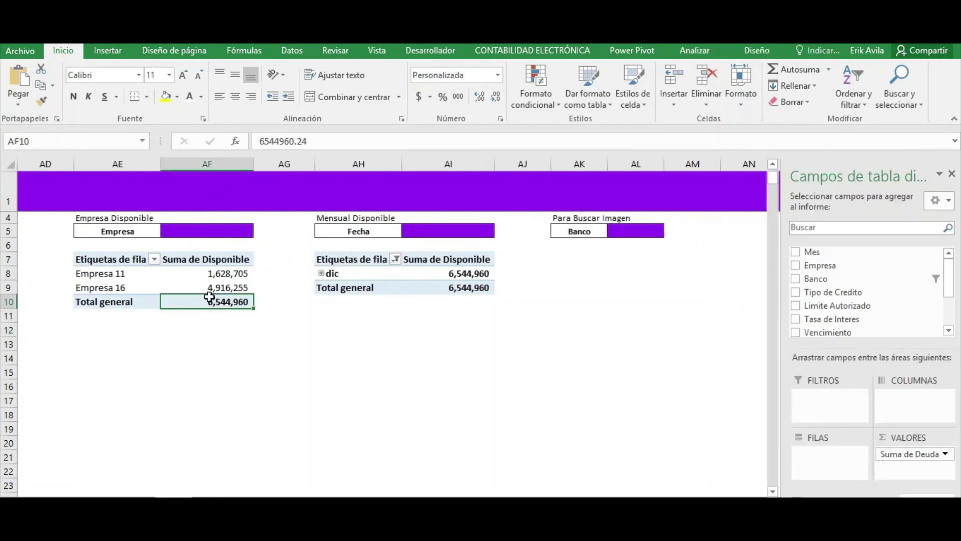
left_click(216, 273)
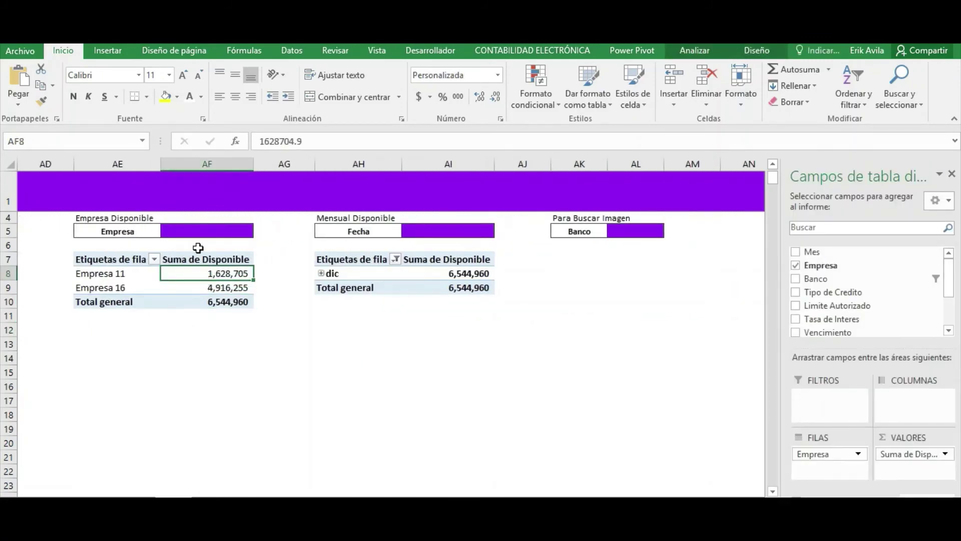
Read the pivot's name, TablaDinámica6, under Analizar, then return to the dashboard
left_click(754, 50)
left_click(697, 54)
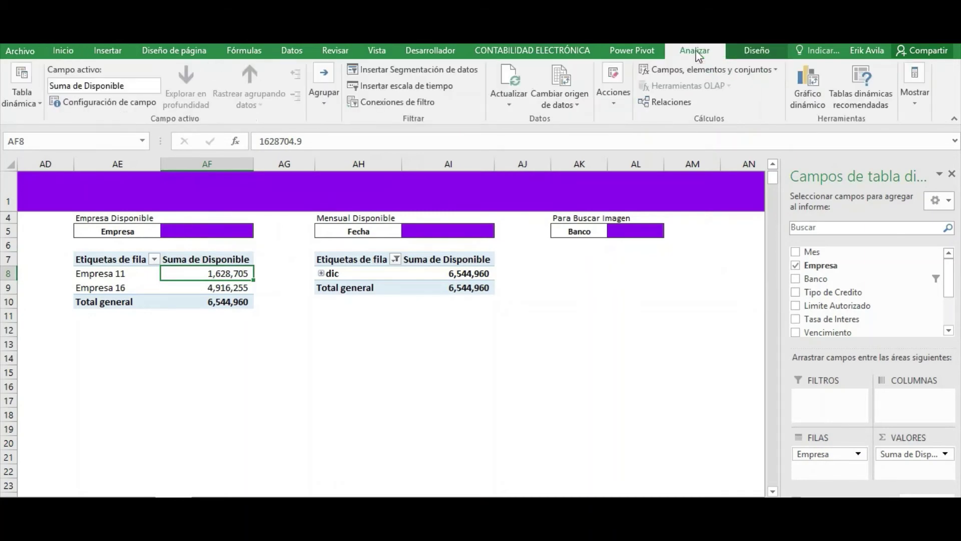
left_click(37, 105)
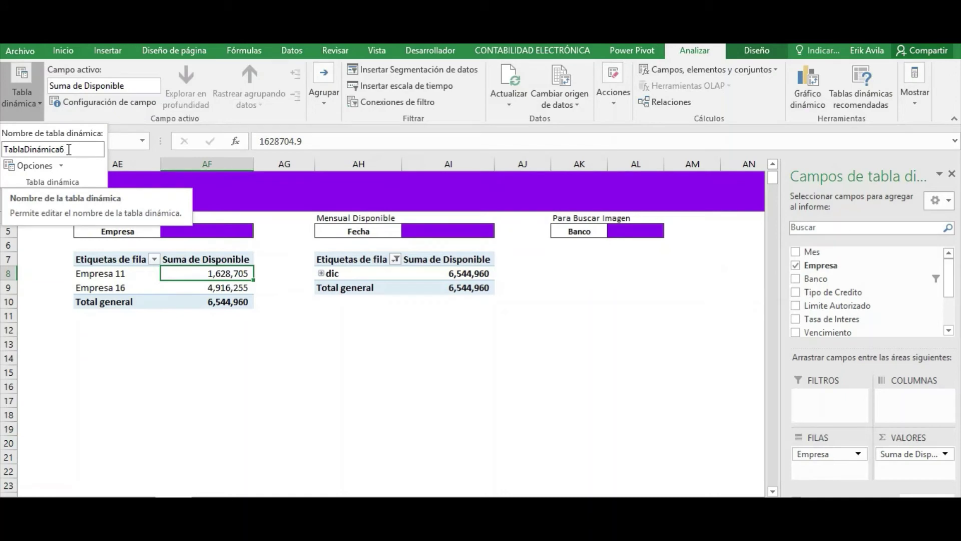
left_click(221, 453)
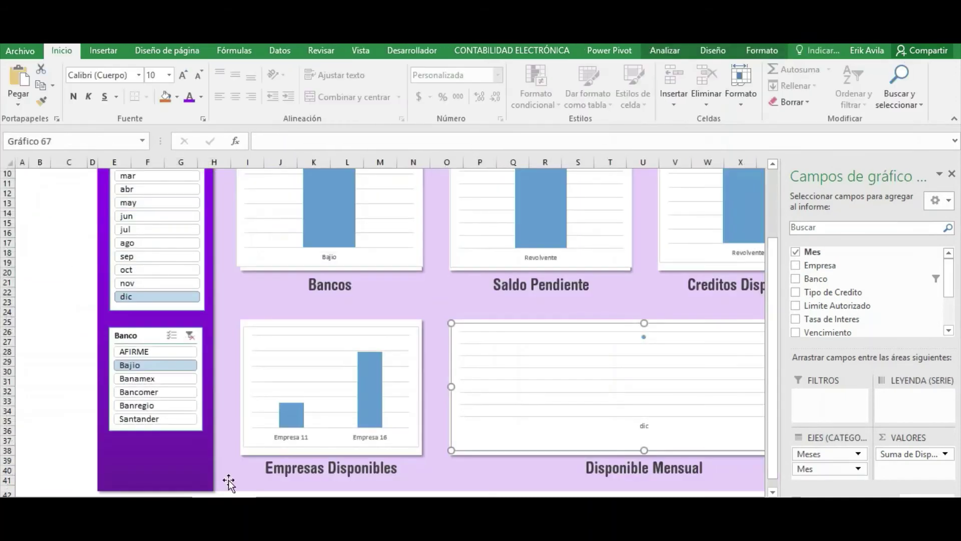
Disconnect TablaDinámica6 from the Meses slicer's report connections
left_click(202, 306)
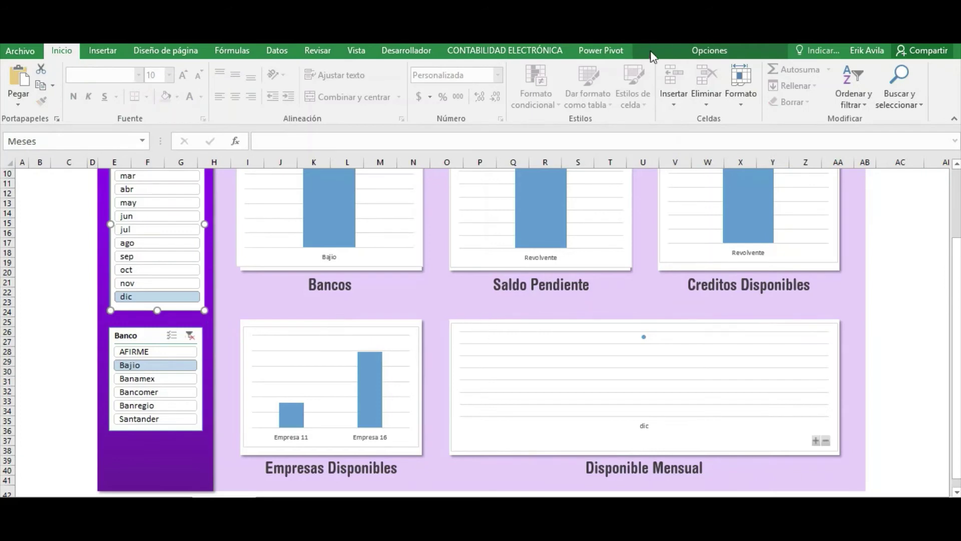
left_click(709, 50)
left_click(207, 88)
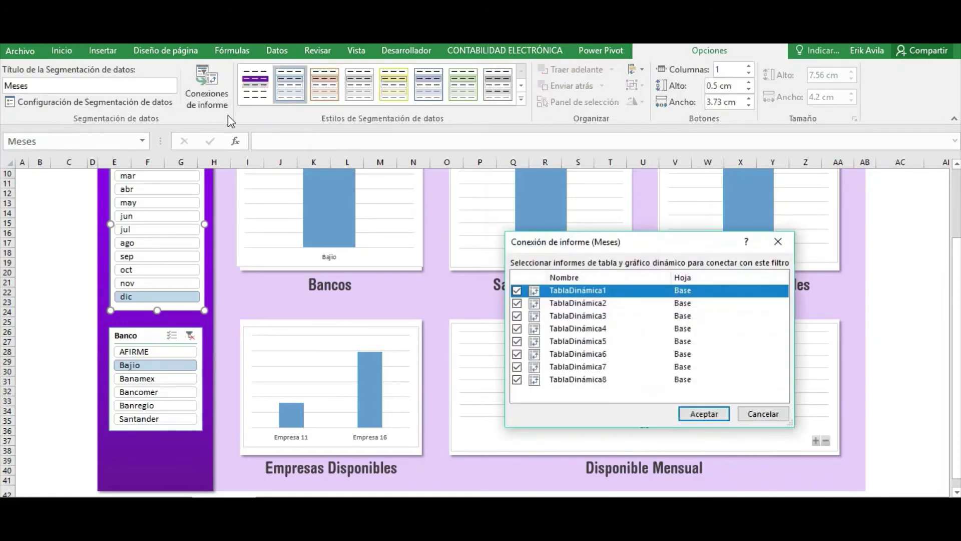
left_click(518, 358)
left_click(711, 416)
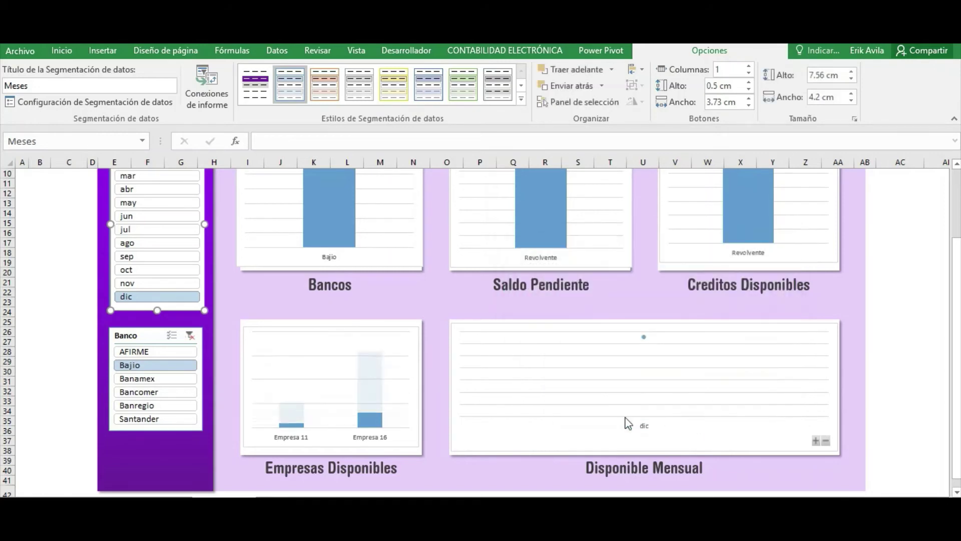
Test the month slicer by filtering the dashboard to oct, then nov
left_click(518, 326)
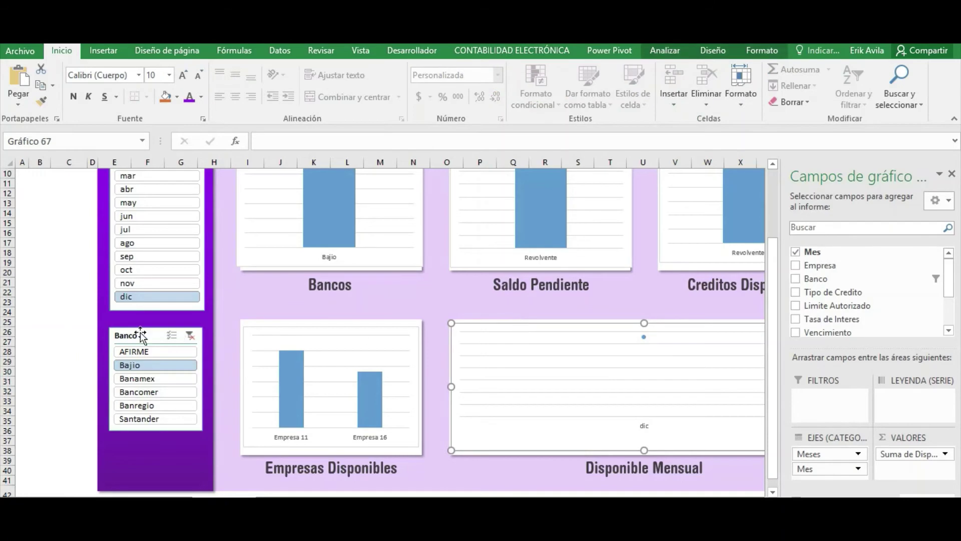
left_click(74, 323)
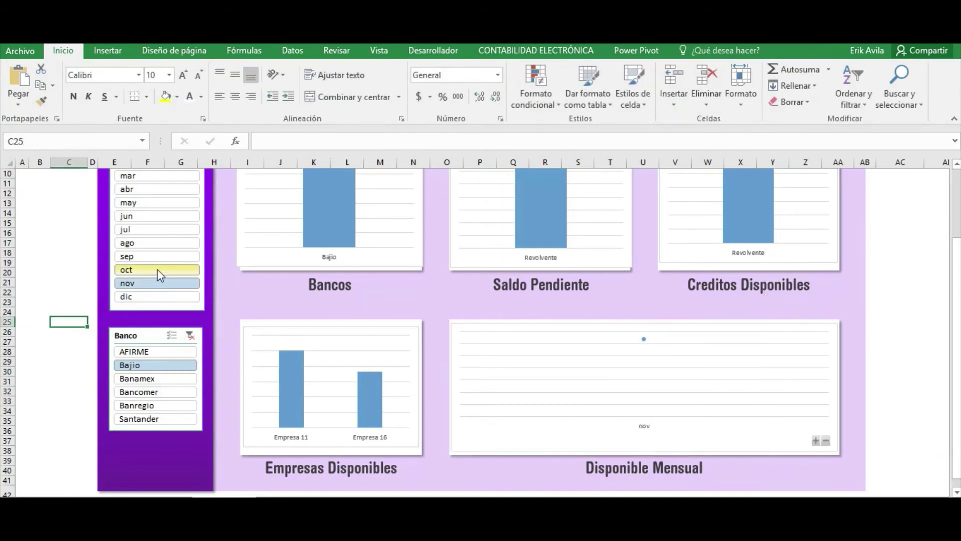
left_click(157, 269)
left_click(160, 283)
left_click(481, 332)
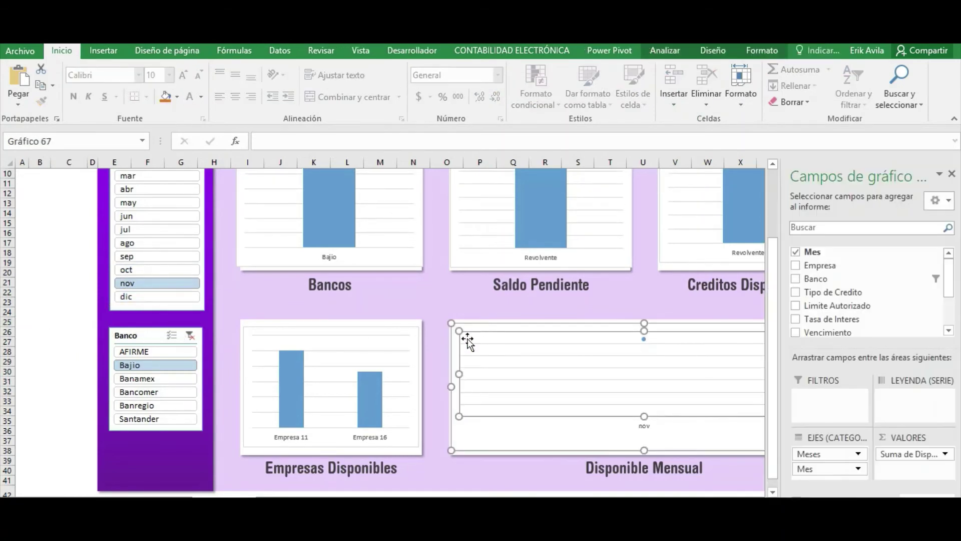
Verify the Empresa Disponible pivot's name on its sheet, then return to the dashboard
left_click(263, 495)
left_click(280, 314)
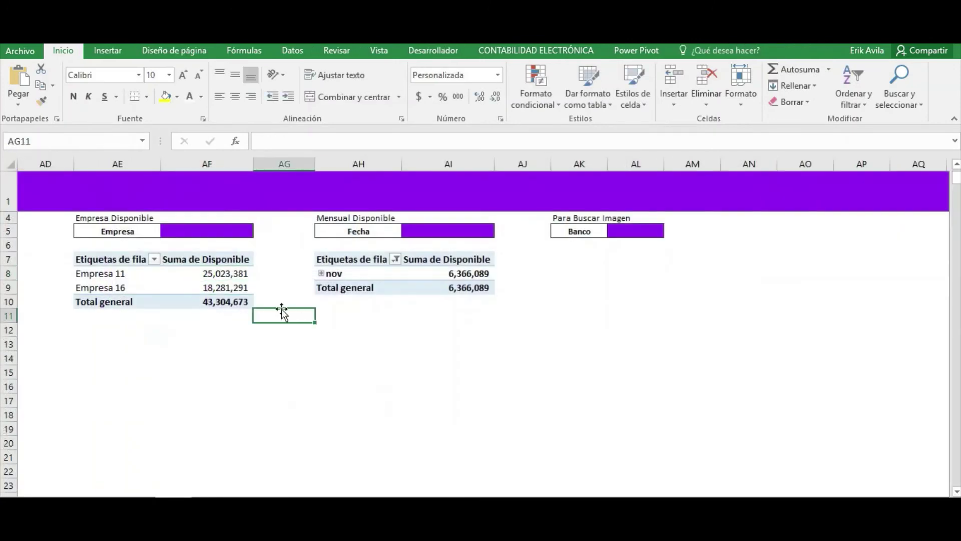
left_click(238, 286)
left_click(694, 51)
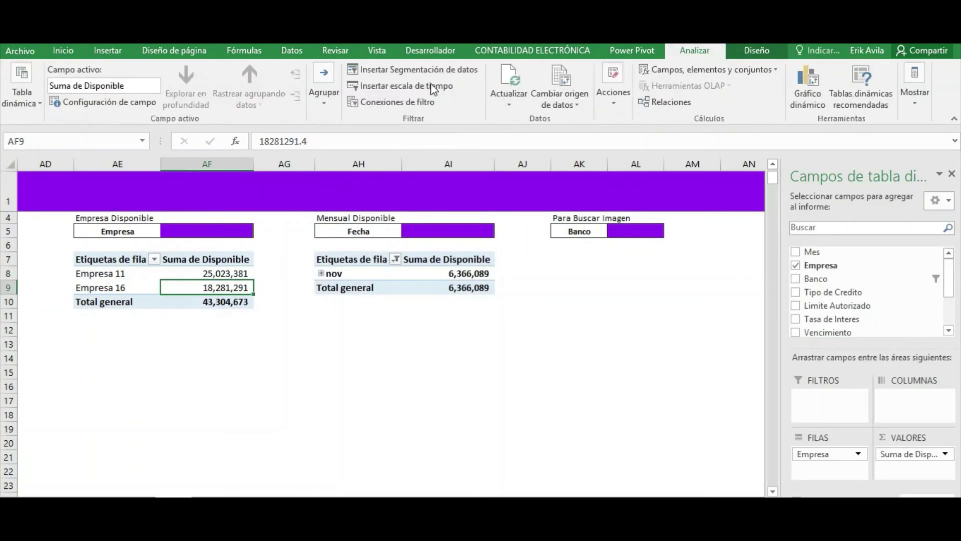
left_click(25, 110)
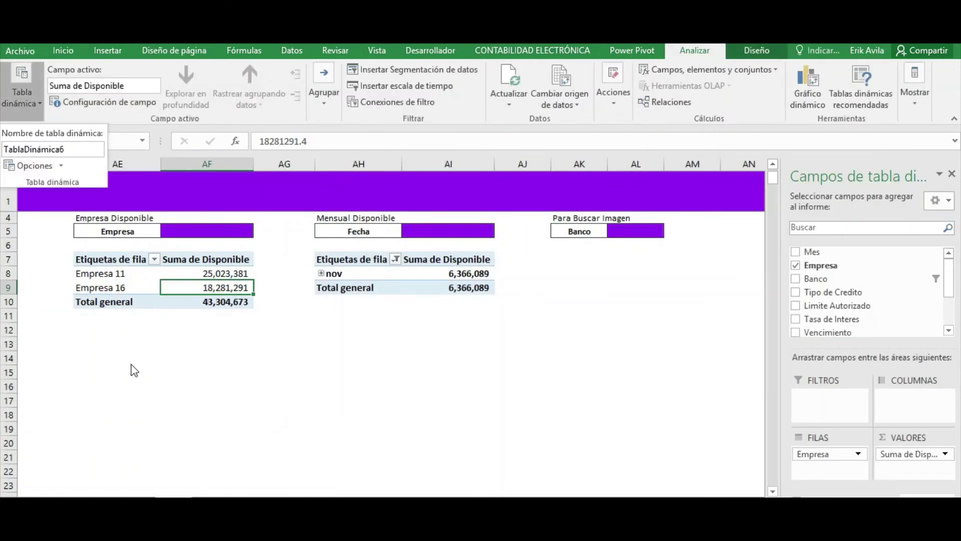
left_click(205, 495)
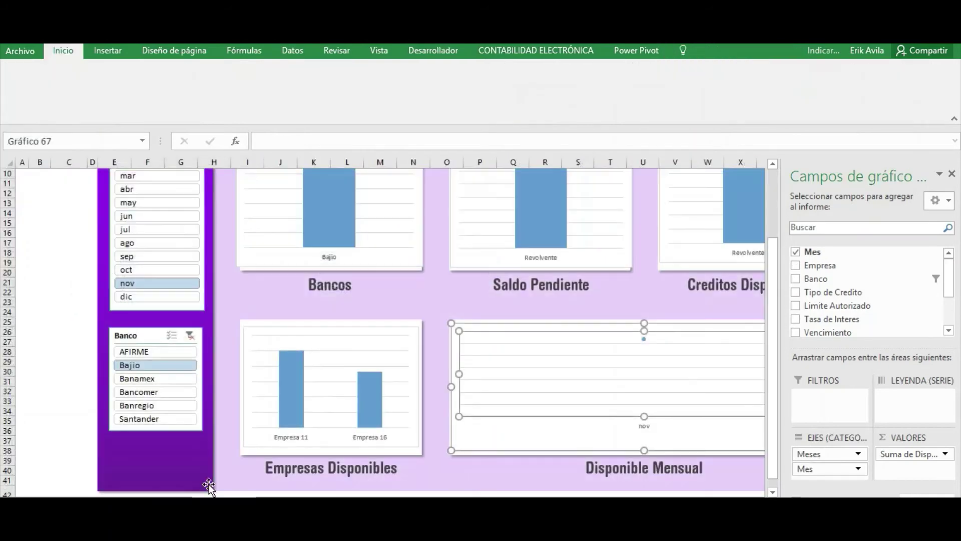
left_click(201, 298)
Confirm the Meses slicer's report connections unchanged
left_click(689, 49)
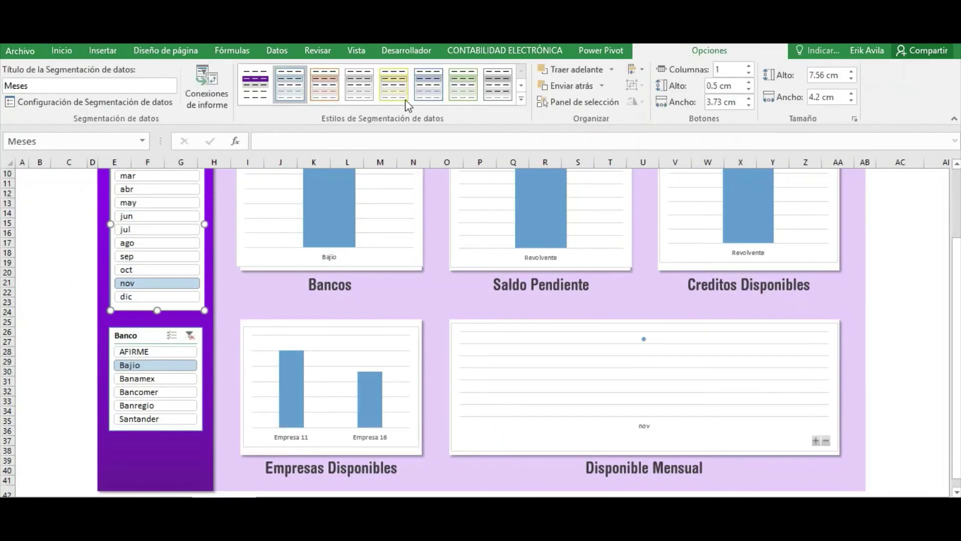
left_click(208, 92)
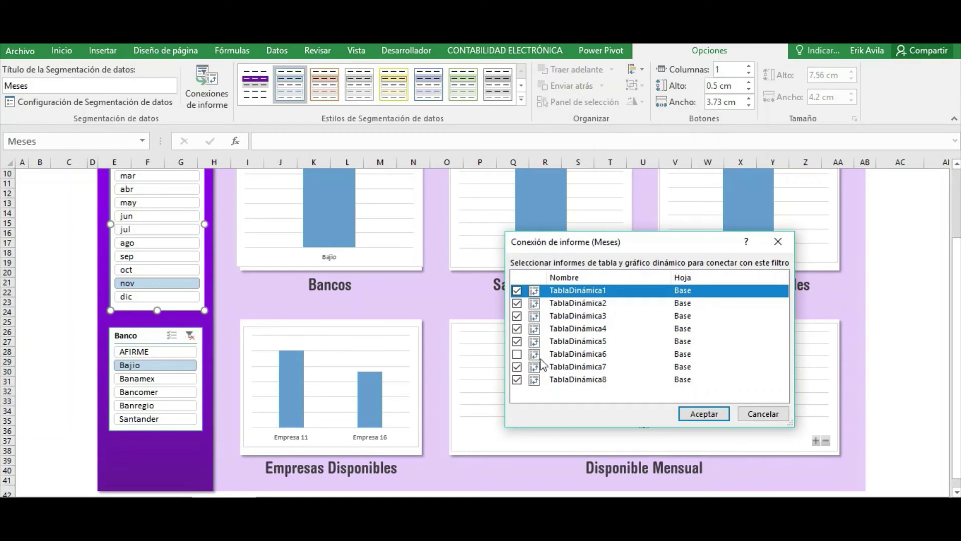
left_click(699, 415)
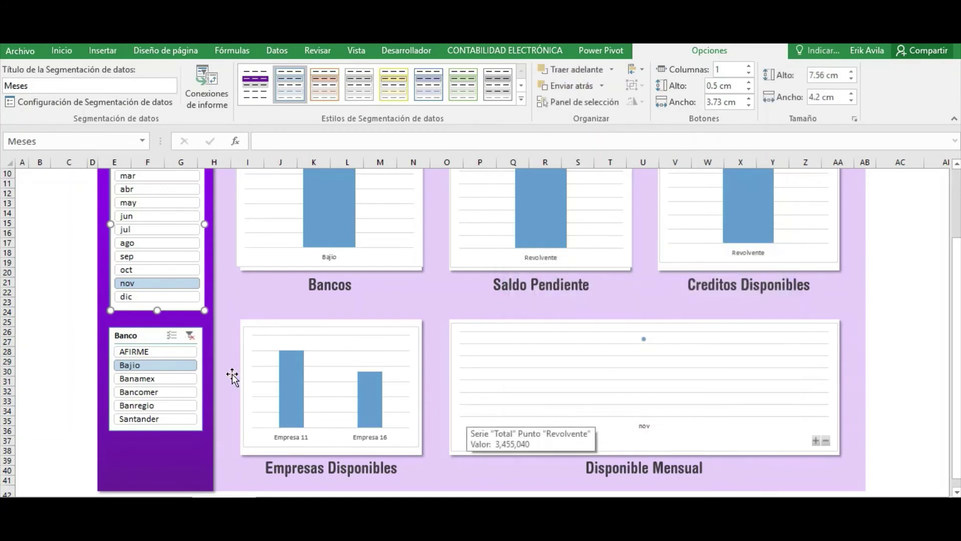
Confirm the Banco slicer's report connections, then filter the dashboard to mar
left_click(146, 336)
left_click(207, 92)
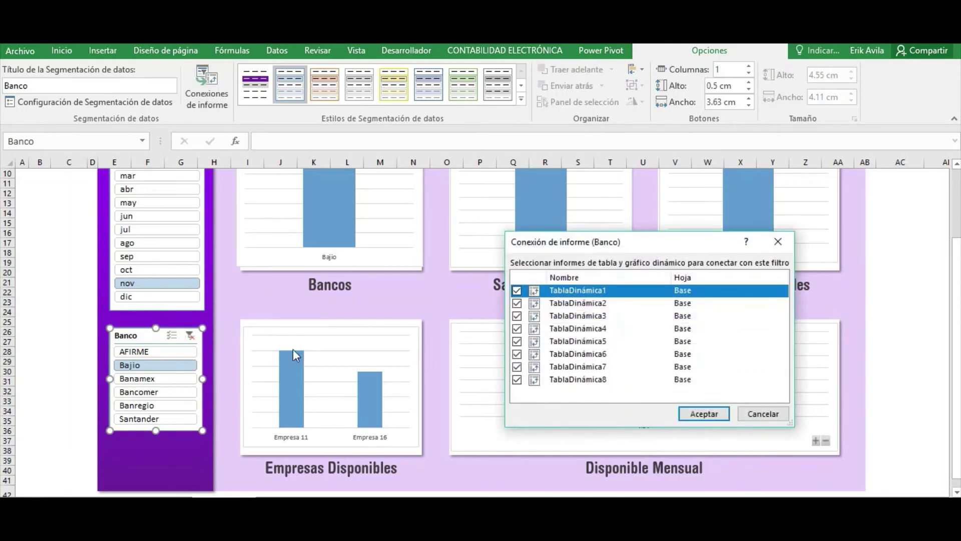
key("Return")
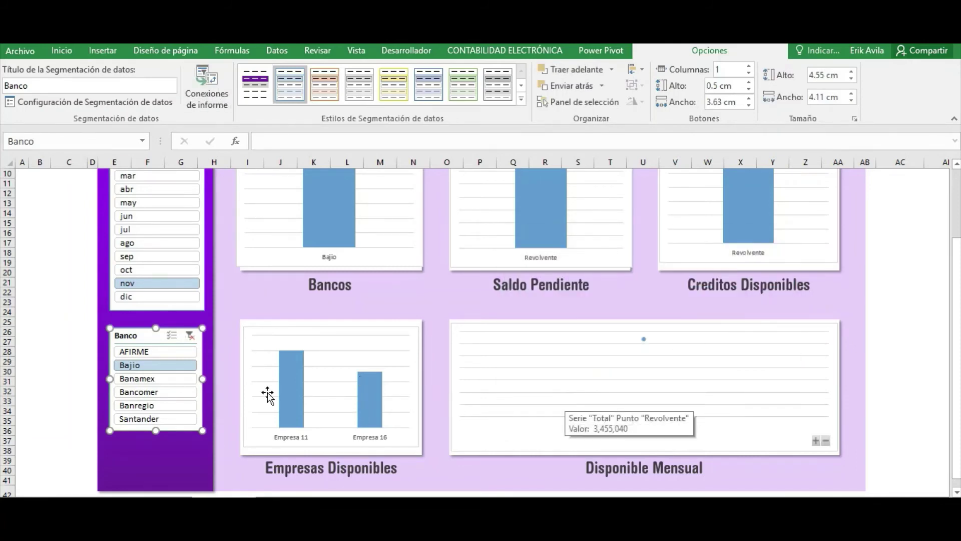
left_click(153, 243)
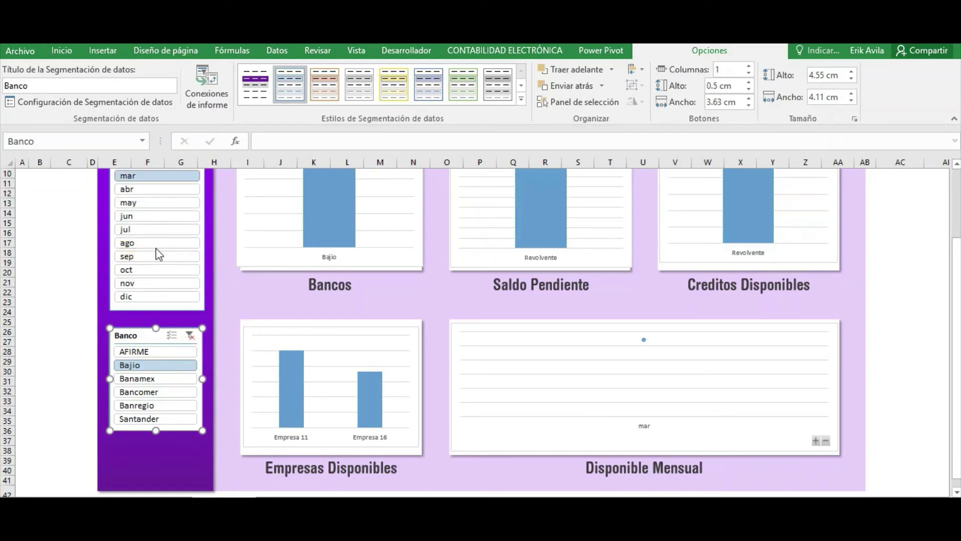
Select all months, ene through dic, in the month slicer
left_click(23, 243)
scroll(96, 245, "up", 1)
scroll(97, 245, "up", 2)
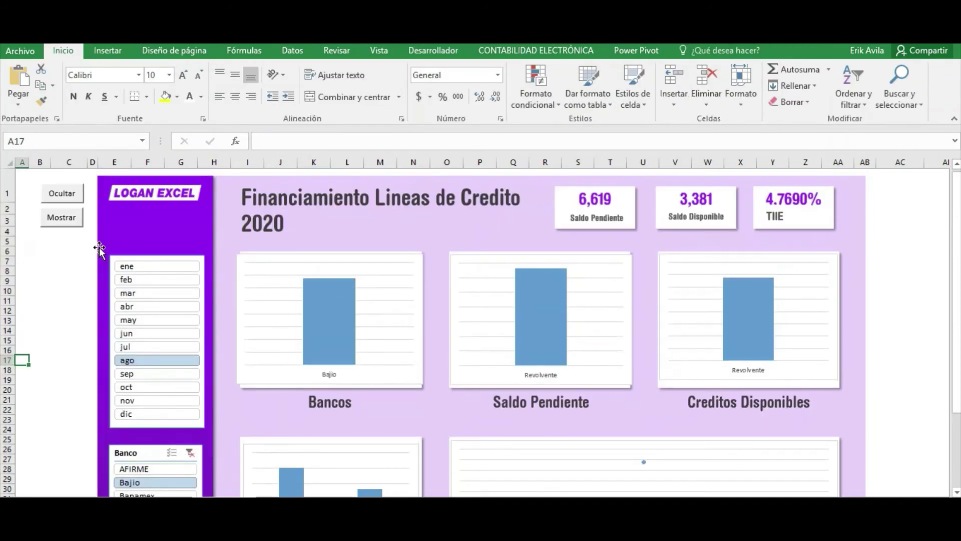
left_click(156, 269)
left_click(176, 279)
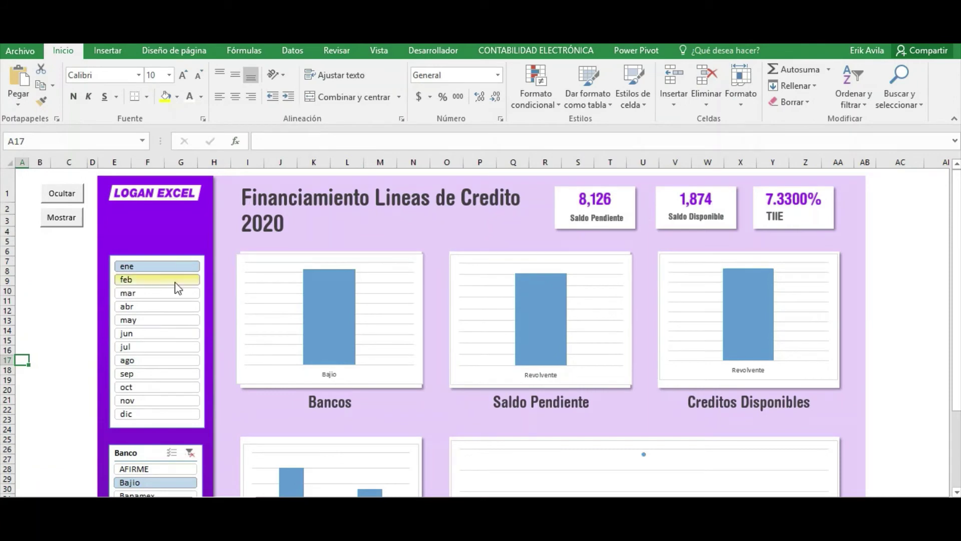
scroll(209, 302, "down", 1)
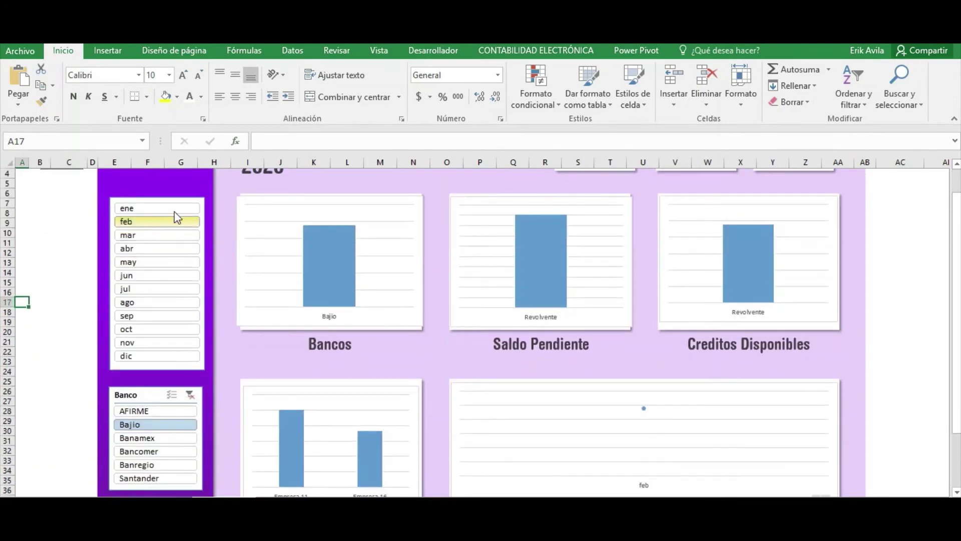
left_click_drag(175, 221, 144, 357)
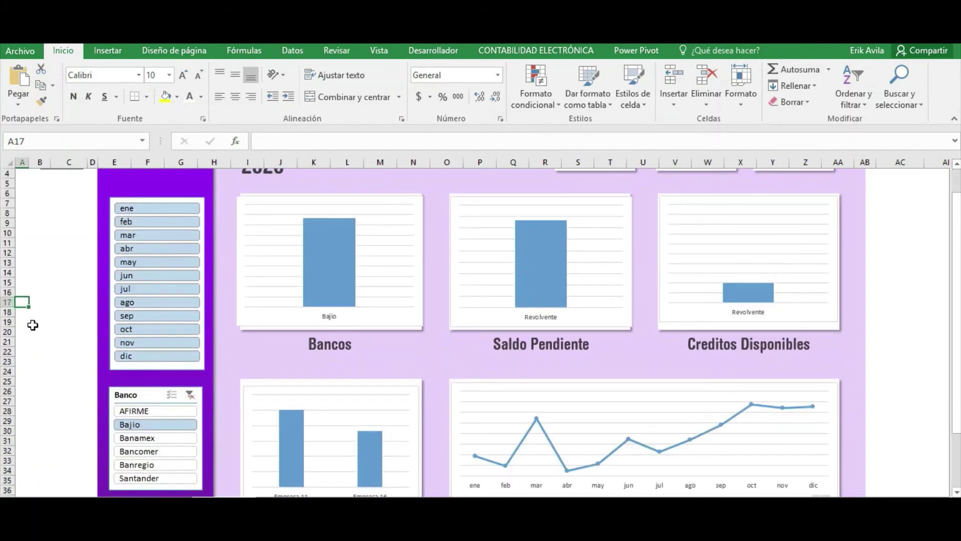
Scroll through the dashboard to review Bajio's charts across all months
scroll(32, 322, "down", 2)
scroll(31, 324, "down", 1)
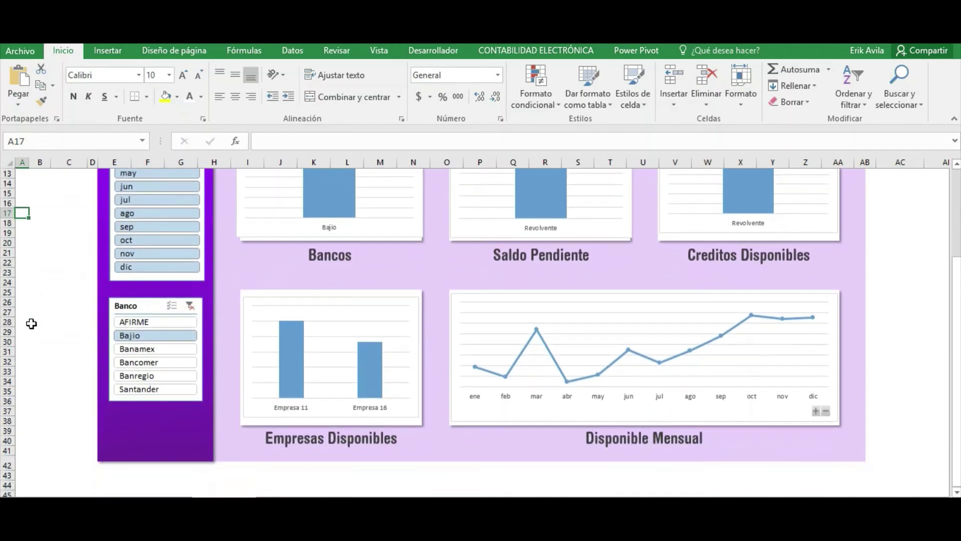
scroll(31, 323, "up", 2)
scroll(31, 332, "up", 2)
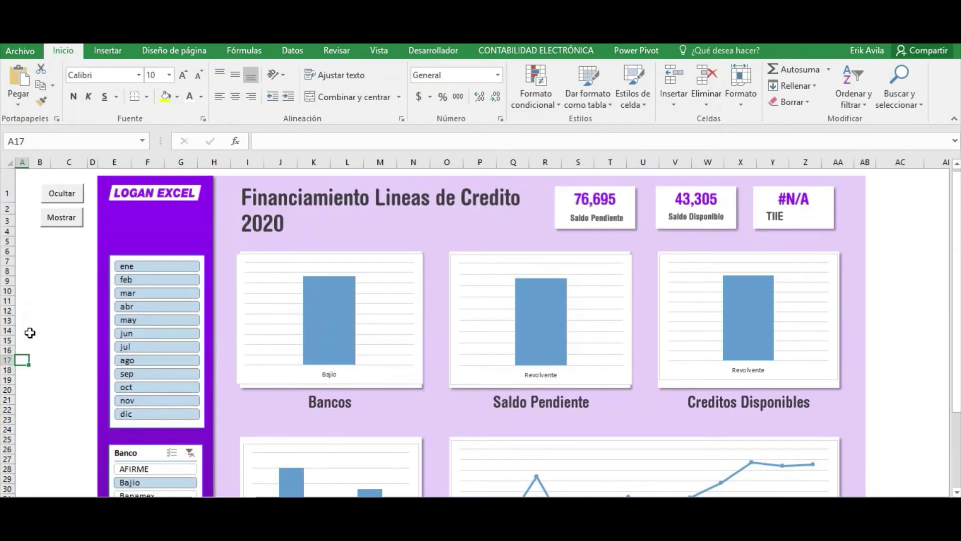
scroll(38, 345, "down", 2)
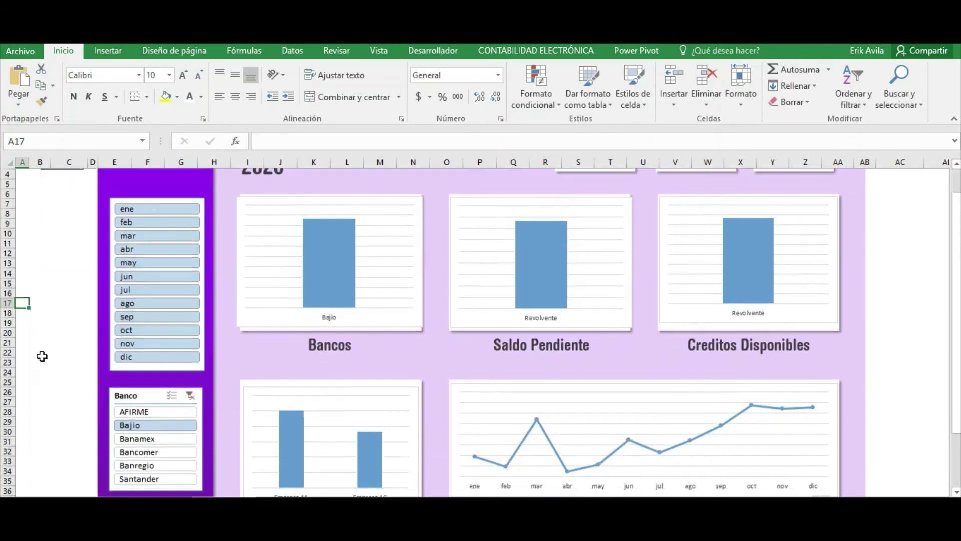
scroll(41, 356, "up", 2)
scroll(211, 443, "down", 1)
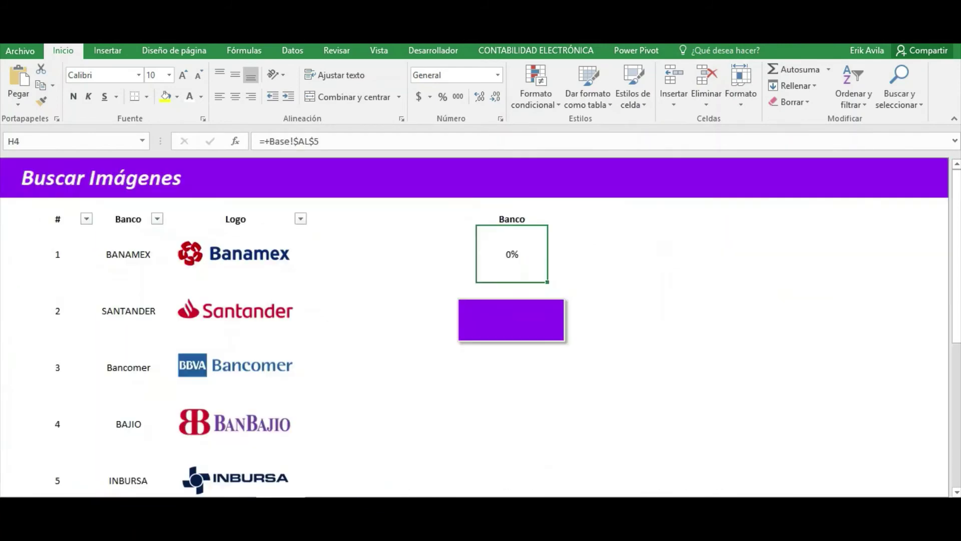
Inspect the purple logo picture and its =RetornoImagen formula on Buscar Imágenes
left_click(373, 307)
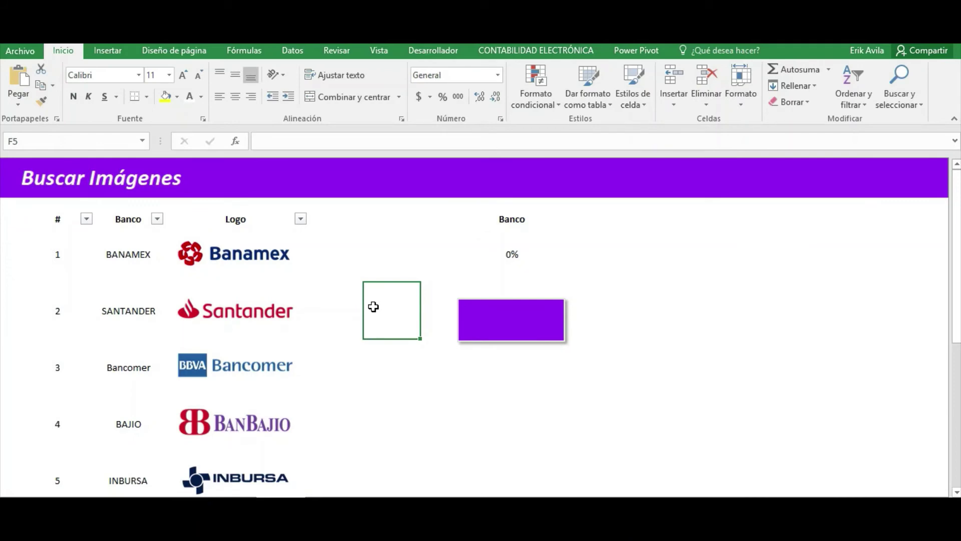
left_click(531, 328)
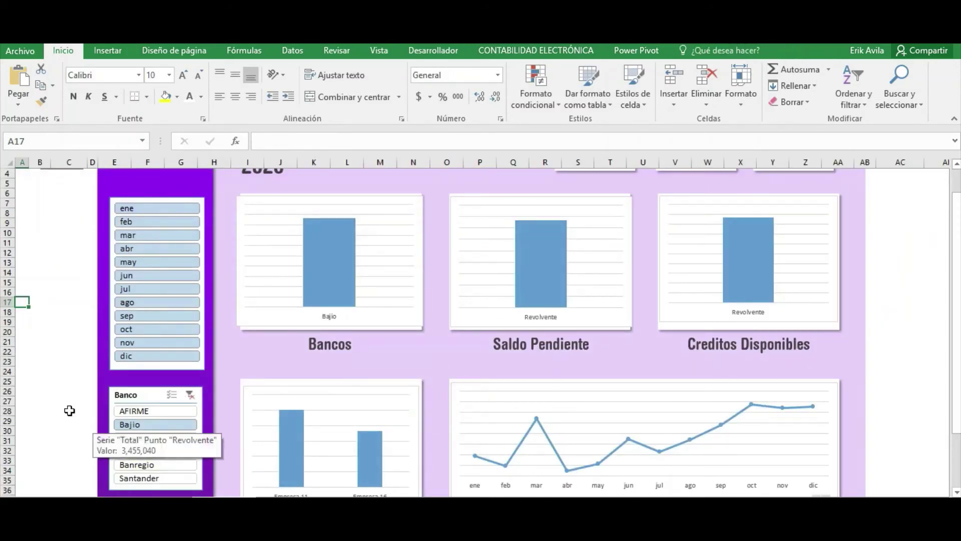
On the pivot sheet, check the Banco label in AK5 and AL5's =+AL7 formula
left_click(68, 410)
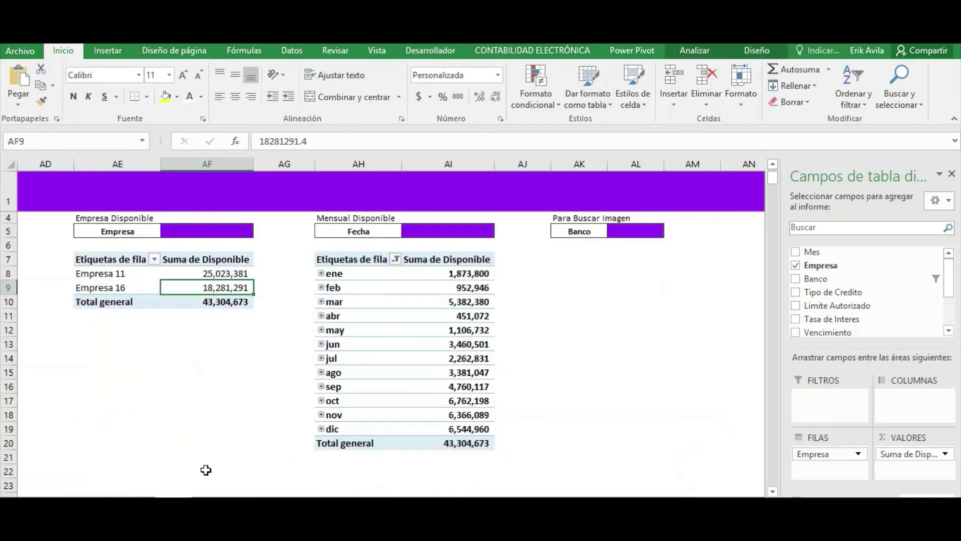
left_click(671, 303)
left_click(580, 251)
left_click(591, 228)
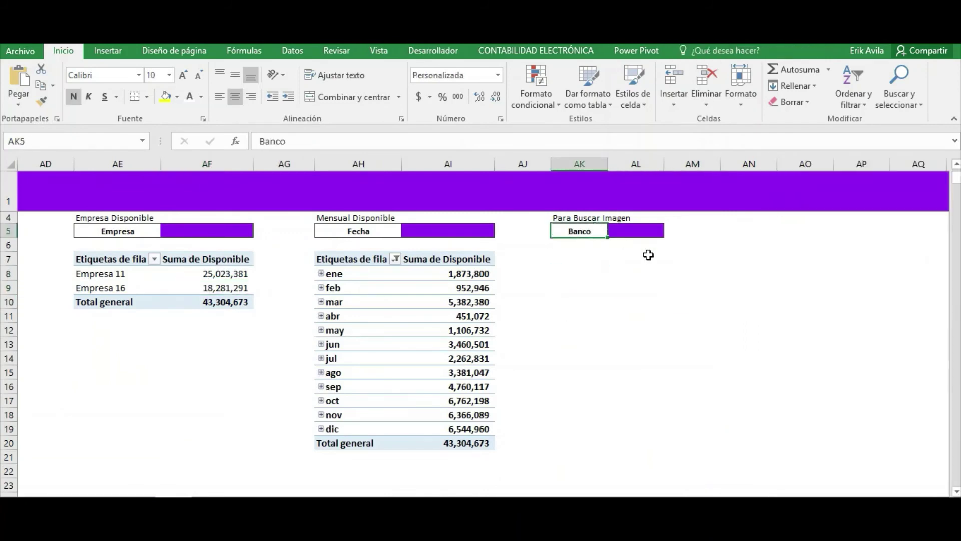
key("Up")
key("Down")
key("Down")
key("Up")
key("Right")
key("Up")
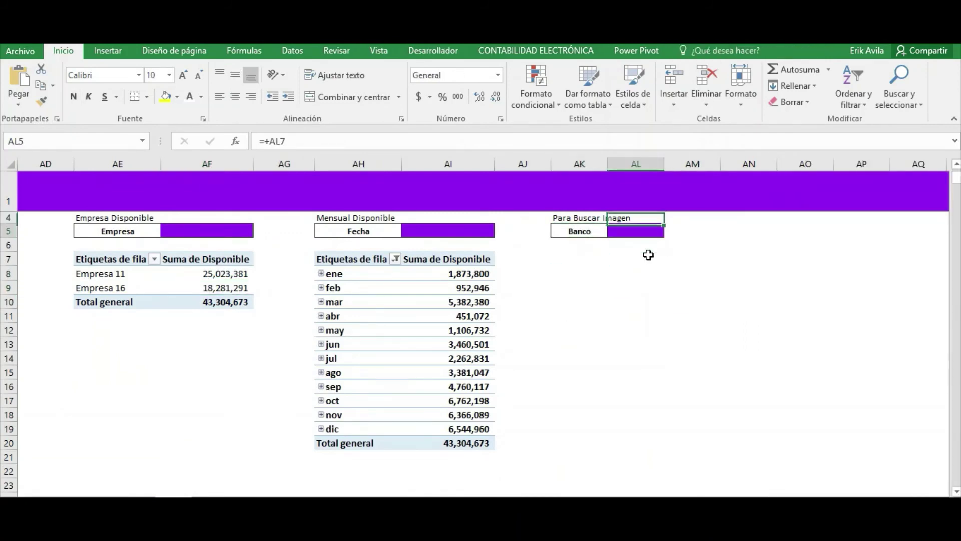
key("Down")
key("Down")
key("Up")
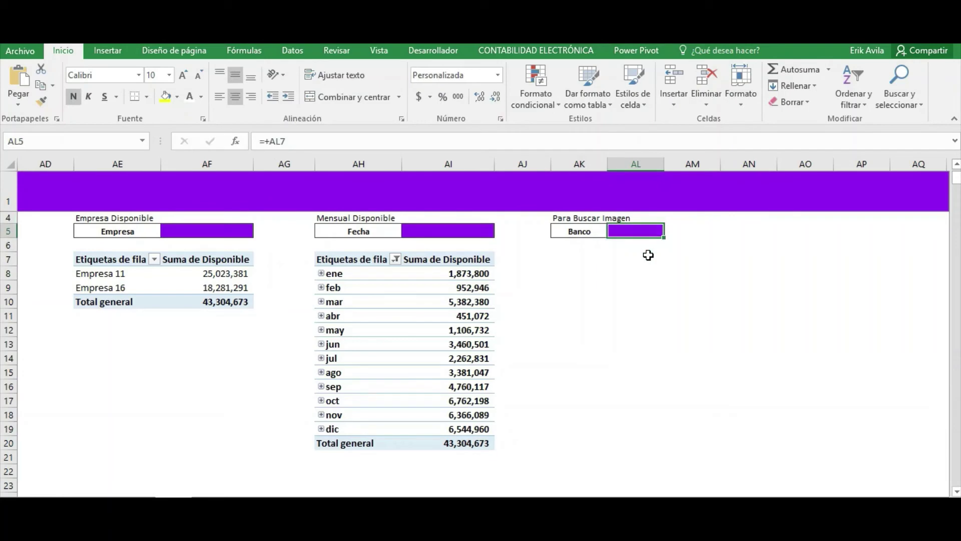
Scroll across the pivot tables and select an empty cell in row 8 below the lookup box
scroll(480, 325, "left", 4)
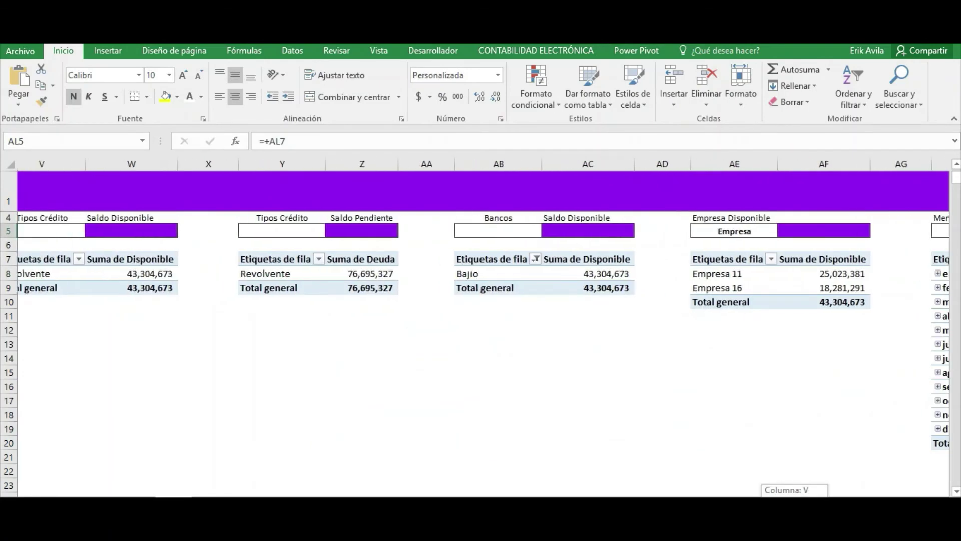
scroll(481, 326, "right", 1)
scroll(481, 325, "right", 1)
scroll(789, 271, "right", 1)
scroll(790, 270, "right", 1)
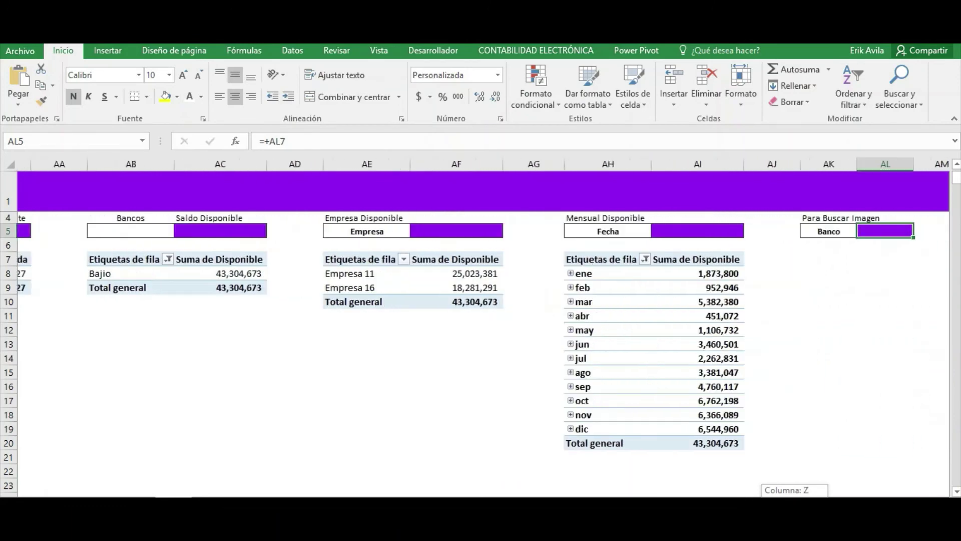
scroll(789, 271, "right", 1)
left_click(789, 270)
key("Right")
key("Right")
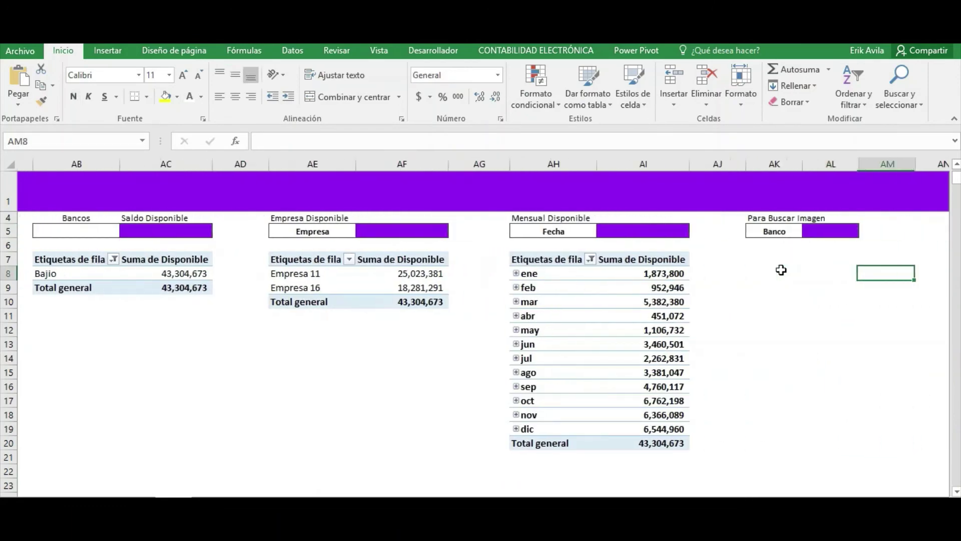
key("Right")
key("Right")
Copy the Empresa pivot table AE7:AF10 and paste it at AK7
left_click_drag(207, 264, 288, 300)
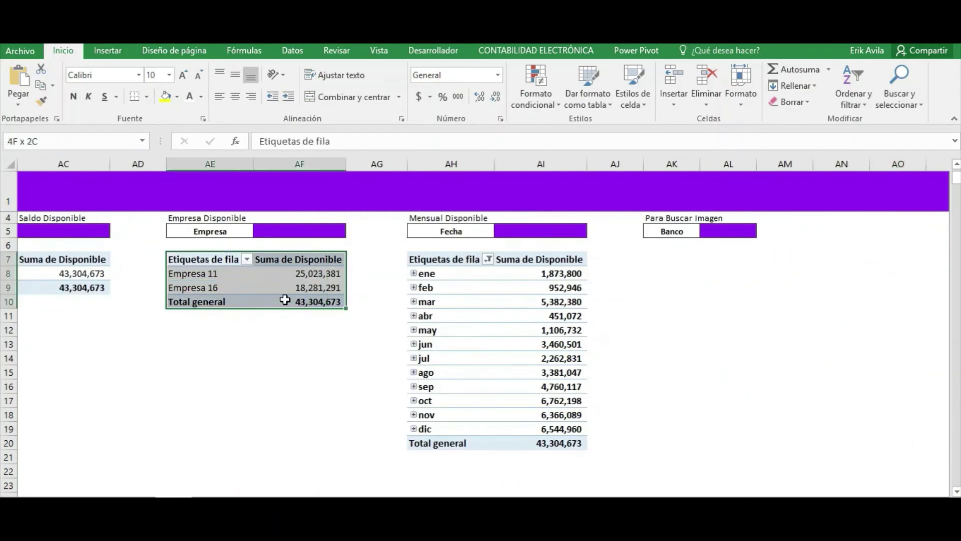
key("ctrl+c")
left_click(671, 260)
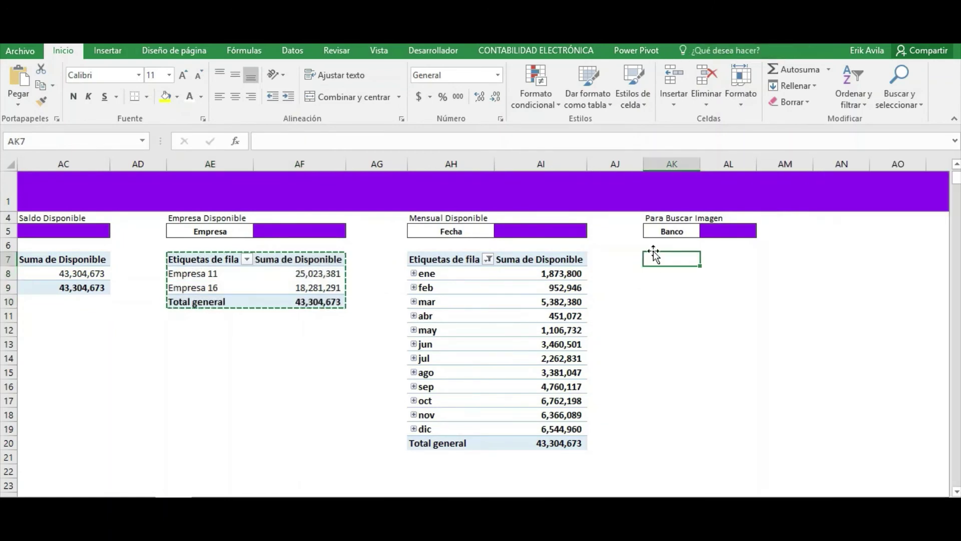
key("ctrl+v")
Remove Empresa and Suma de Disponible from the copied pivot's field areas
left_click_drag(668, 288, 666, 274)
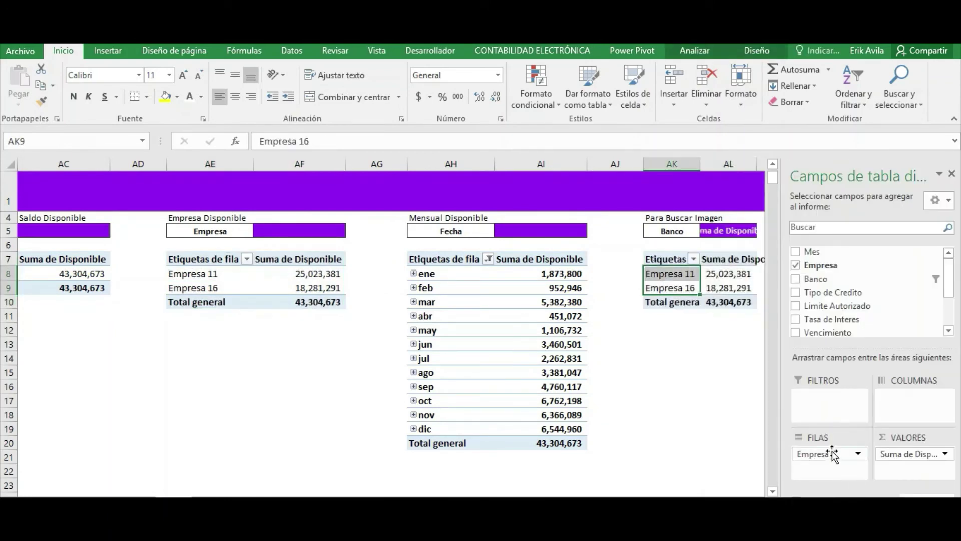
left_click_drag(832, 453, 719, 457)
left_click_drag(930, 454, 737, 458)
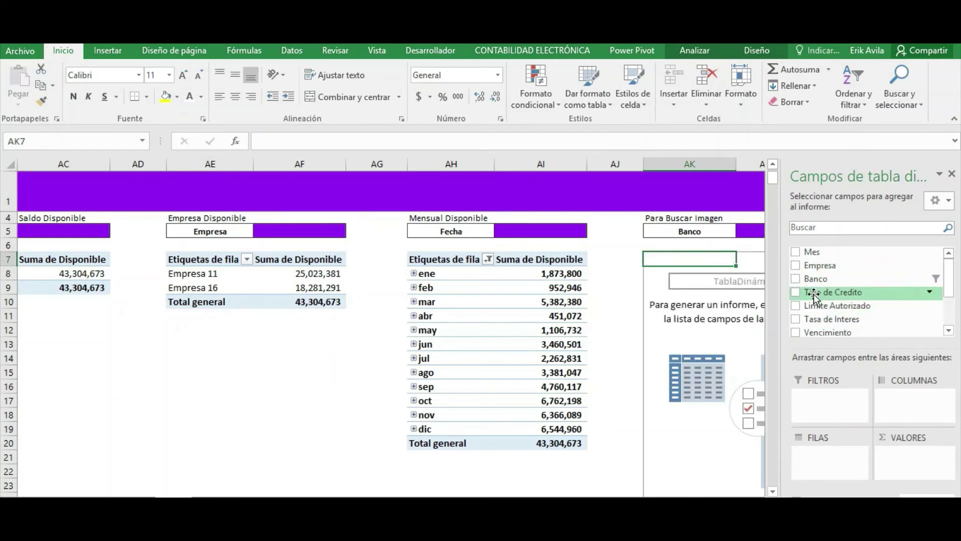
left_click_drag(824, 280, 835, 412)
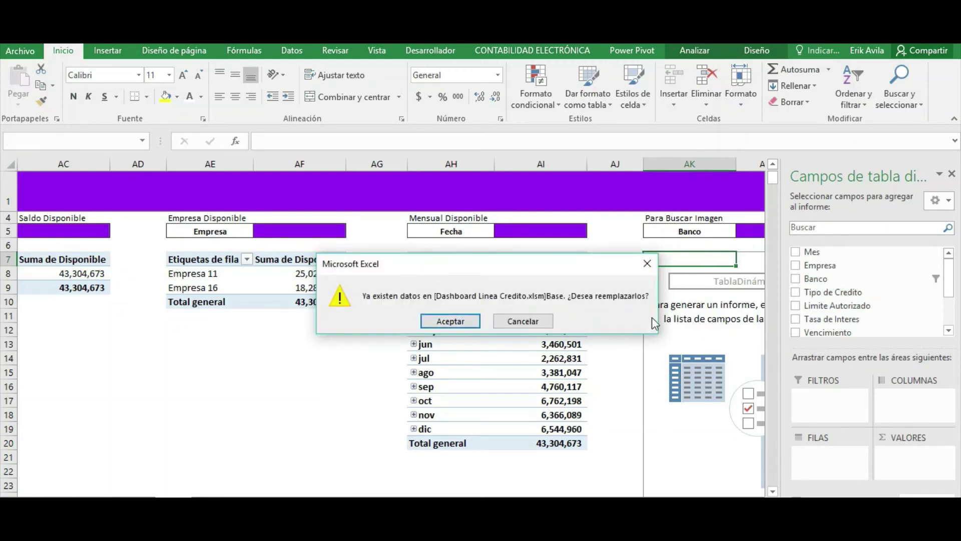
key("Escape")
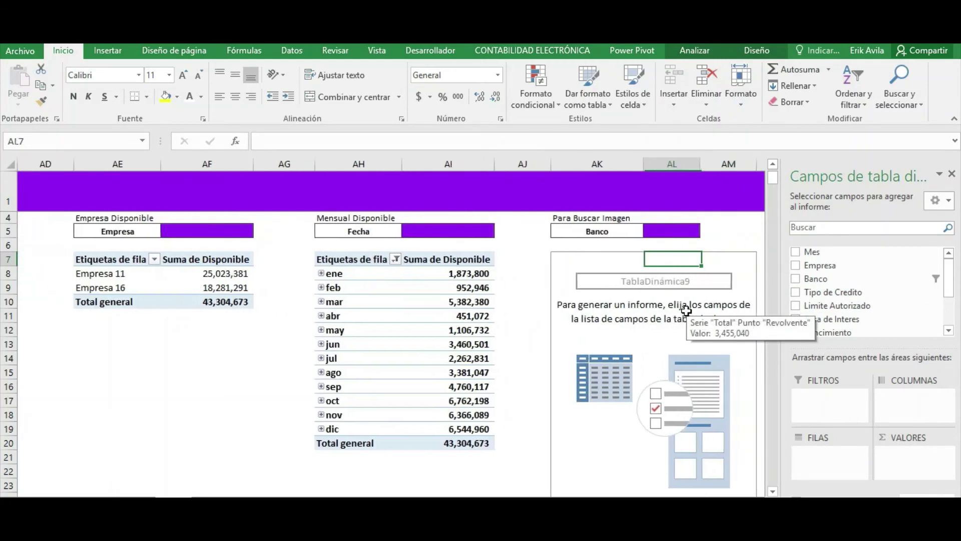
Insert cells at AK6:AM6, shifting the empty pivot down a row
key("shift+Right")
key("shift+Right")
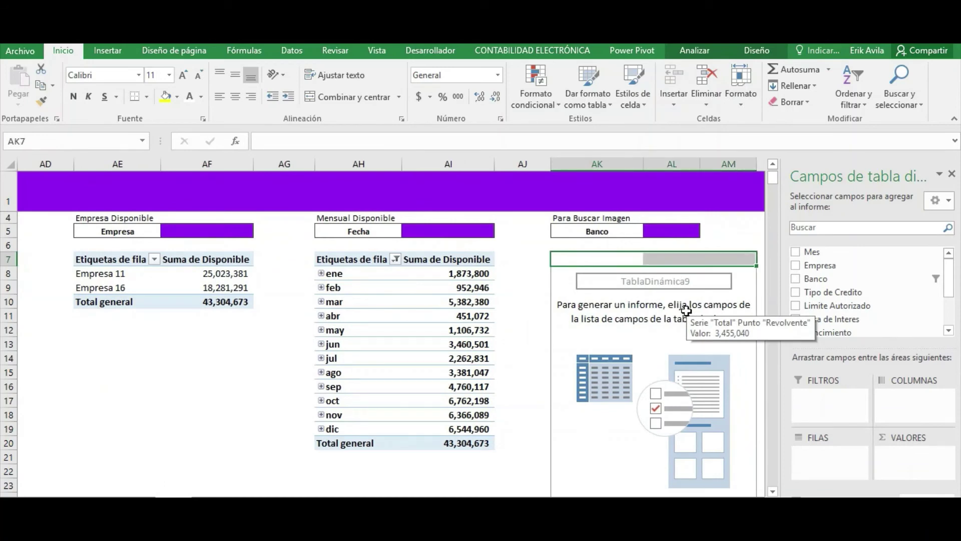
key("Up")
key("shift+Right")
key("shift+Right")
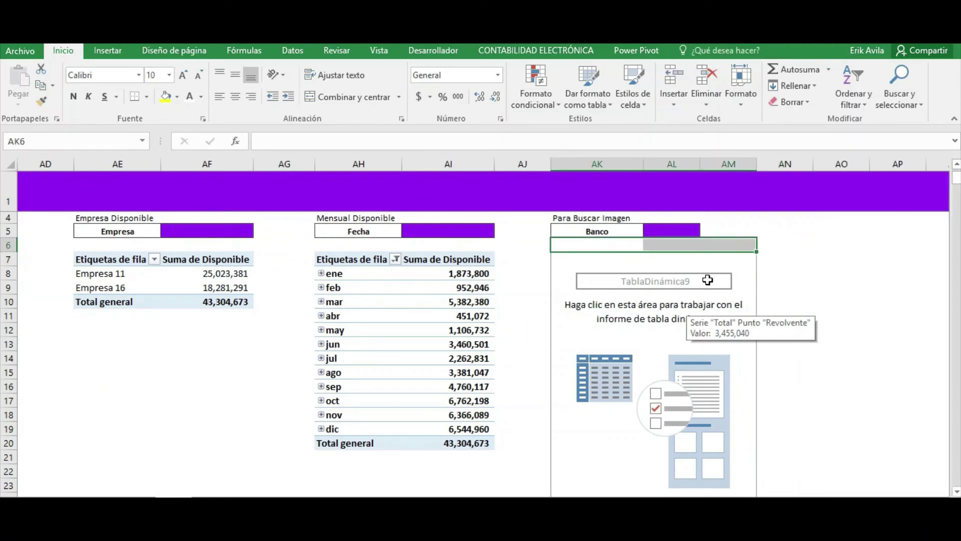
right_click(713, 251)
left_click(731, 362)
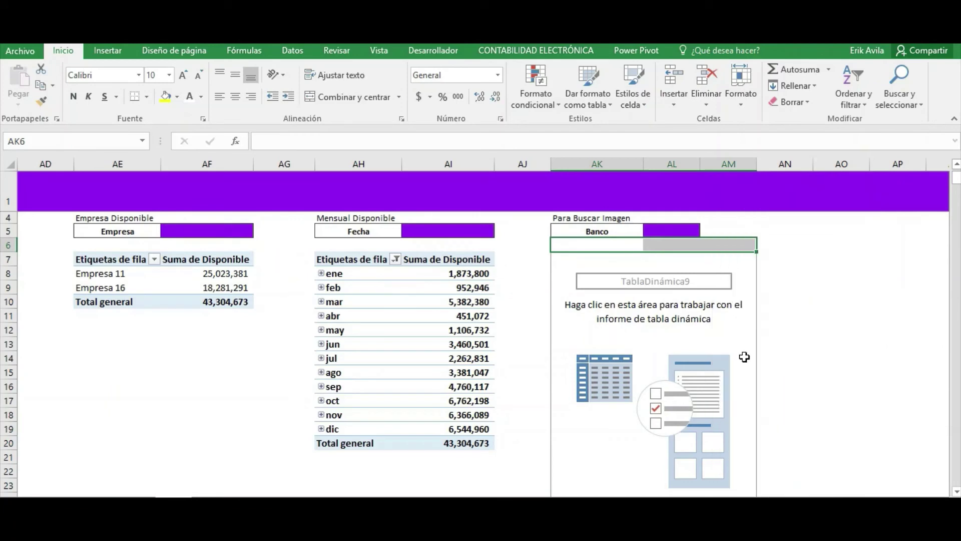
left_click(746, 377)
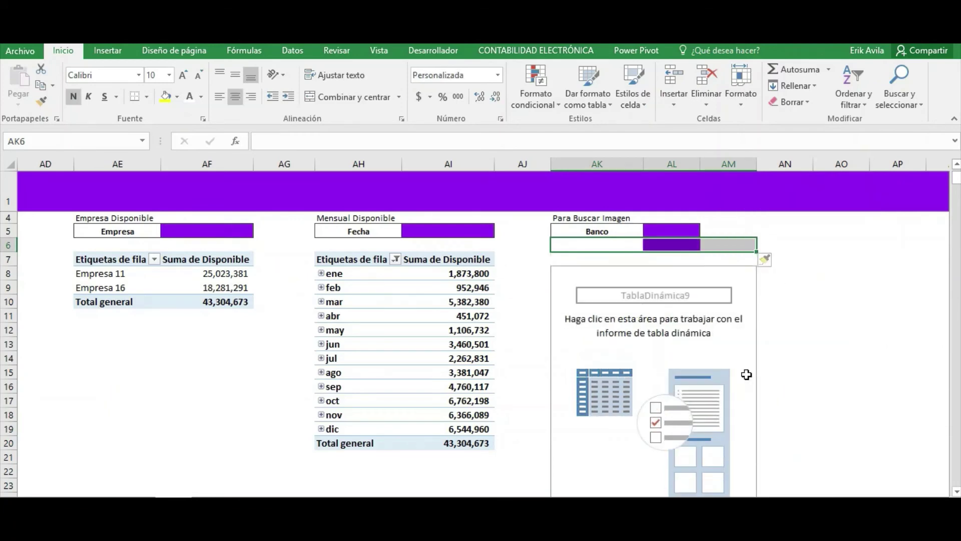
Select the empty TablaDinámica9 pivot and bring back its field list
left_click(658, 355)
left_click(605, 255)
left_click(671, 245)
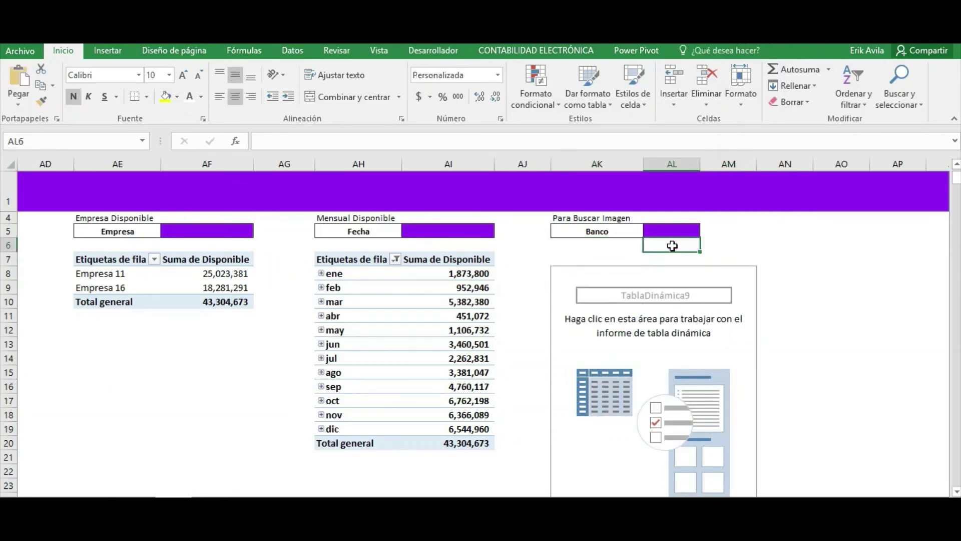
left_click(556, 463)
left_click(622, 382)
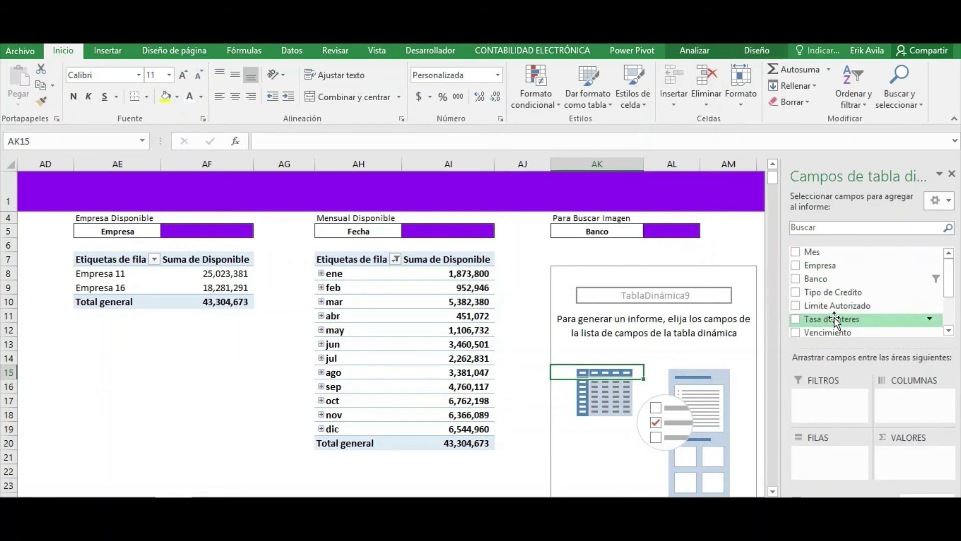
Add Banco as the pivot's report filter, showing Bajio
left_click_drag(825, 281, 837, 395)
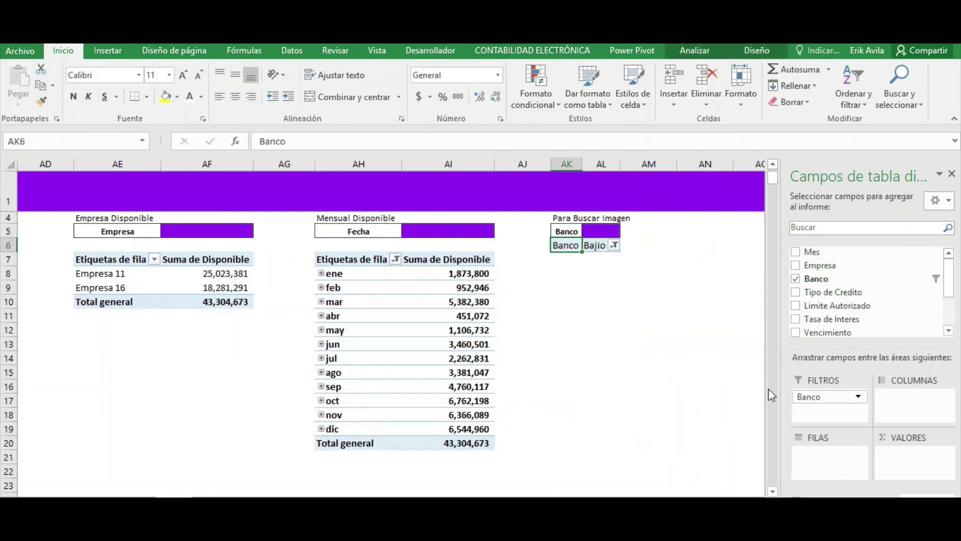
left_click_drag(596, 245, 571, 261)
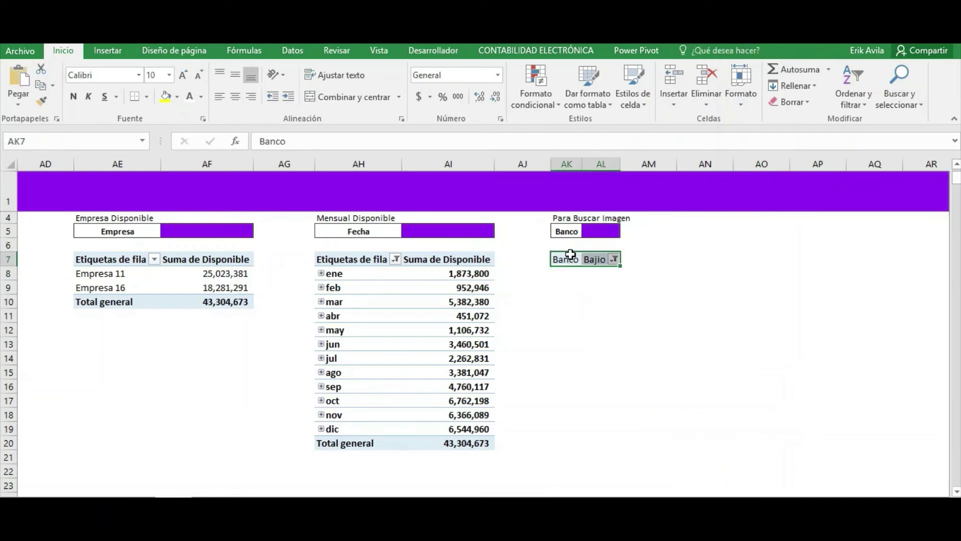
left_click(594, 235)
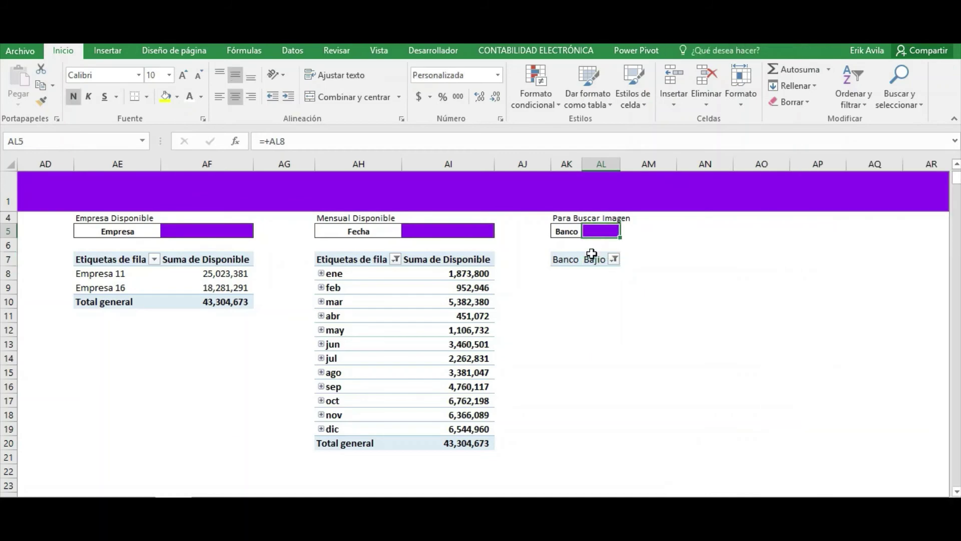
Turn off autofit column widths on update in the pivot table options
right_click(594, 259)
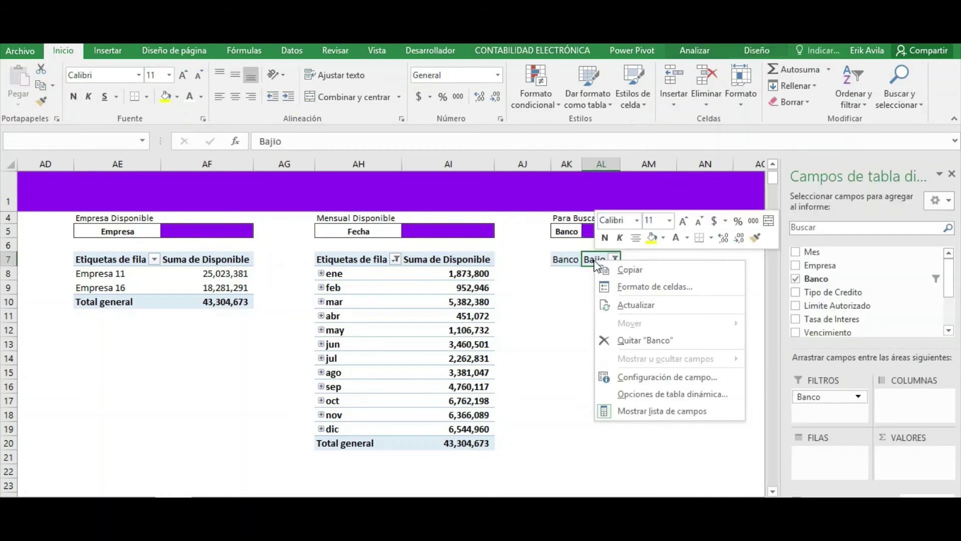
left_click(641, 393)
left_click(522, 419)
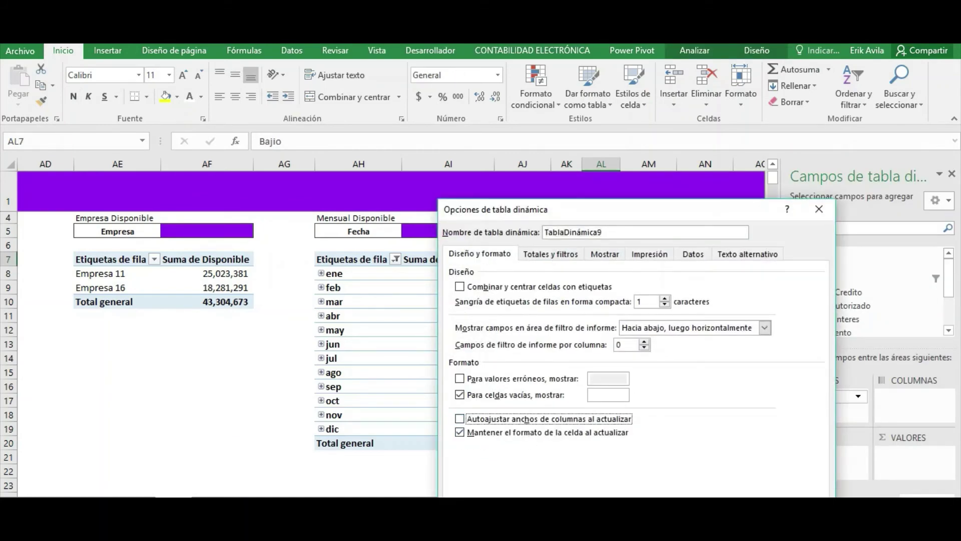
key("Return")
Widen column AK slightly and enter =+AL7 in AL5 to mirror the Banco filter
left_click(606, 299)
left_click(606, 231)
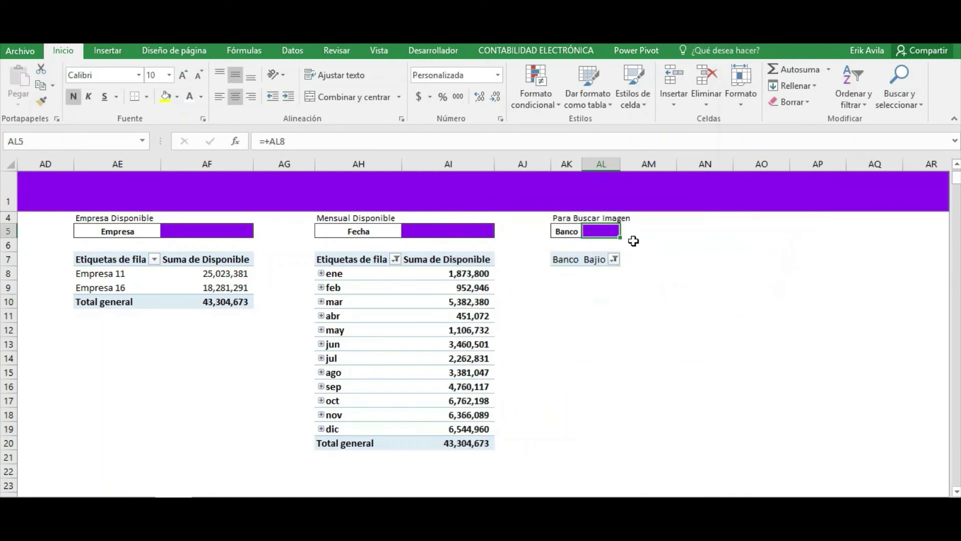
left_click_drag(584, 164, 593, 164)
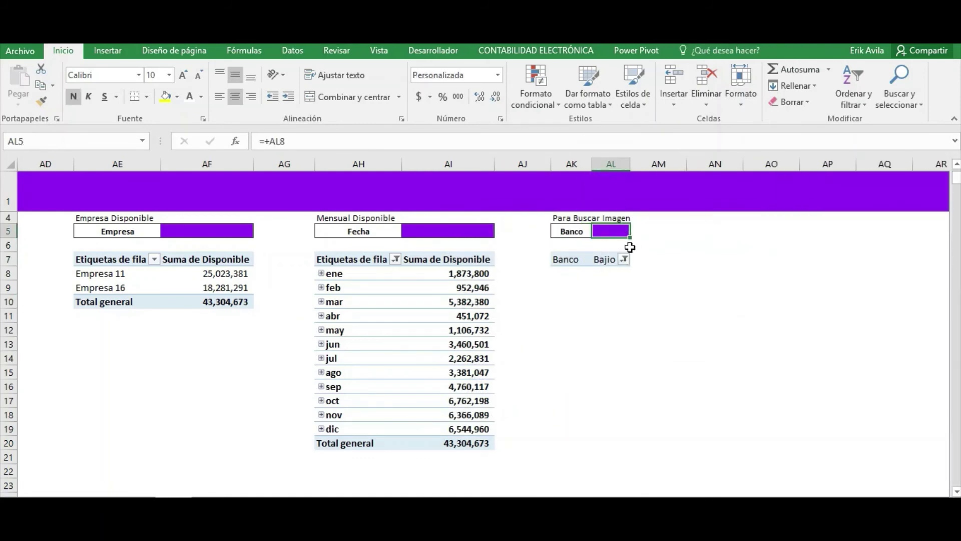
type("=")
key("Down")
key("Down")
key("Return")
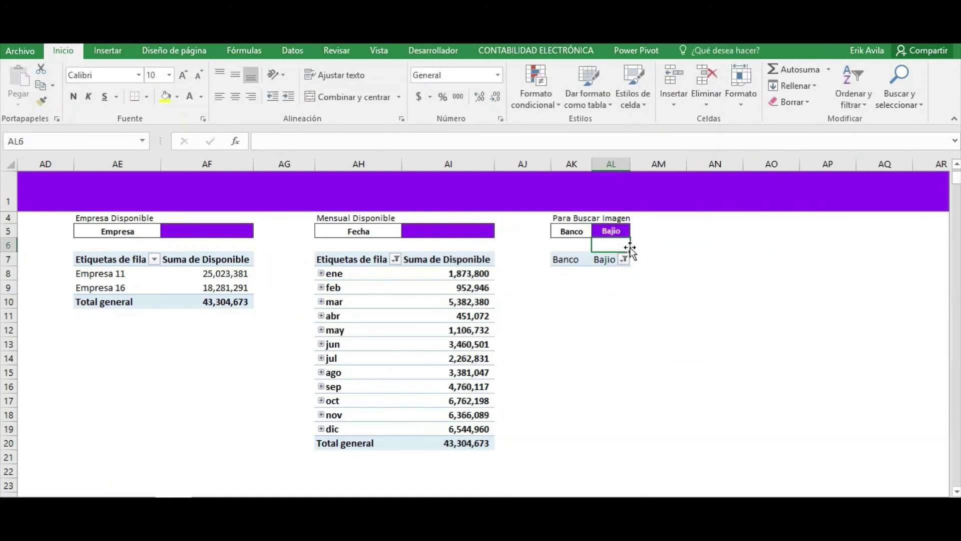
left_click(605, 231)
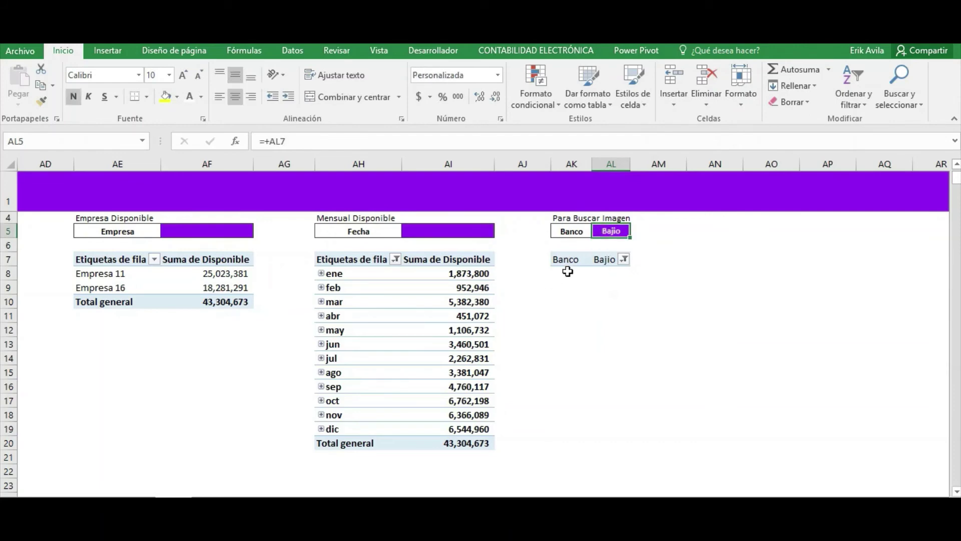
left_click(690, 240)
Trace the Bajio cell's formula on Buscar Imágenes back to Base!$AL$5
left_click(608, 231)
key("ctrl+Page_Up")
left_click(508, 254)
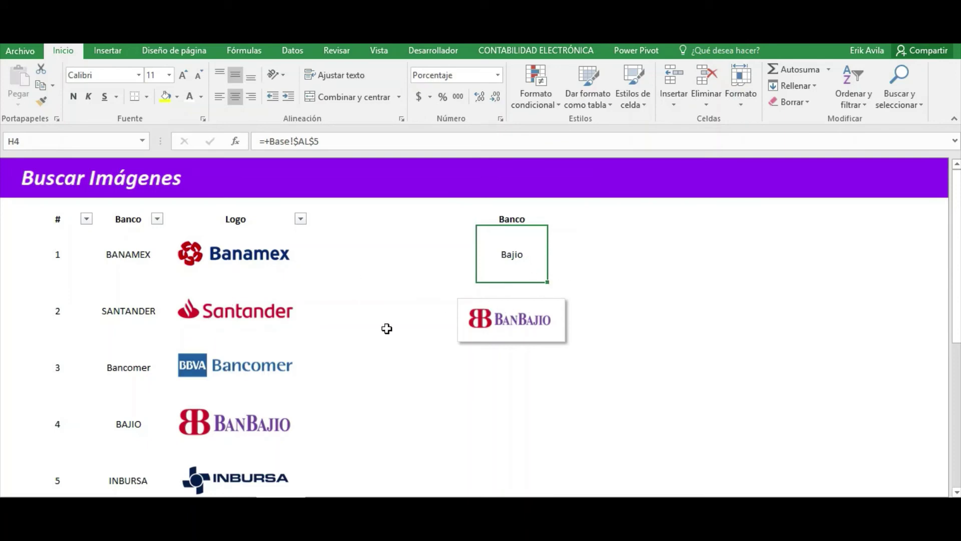
left_click(636, 256)
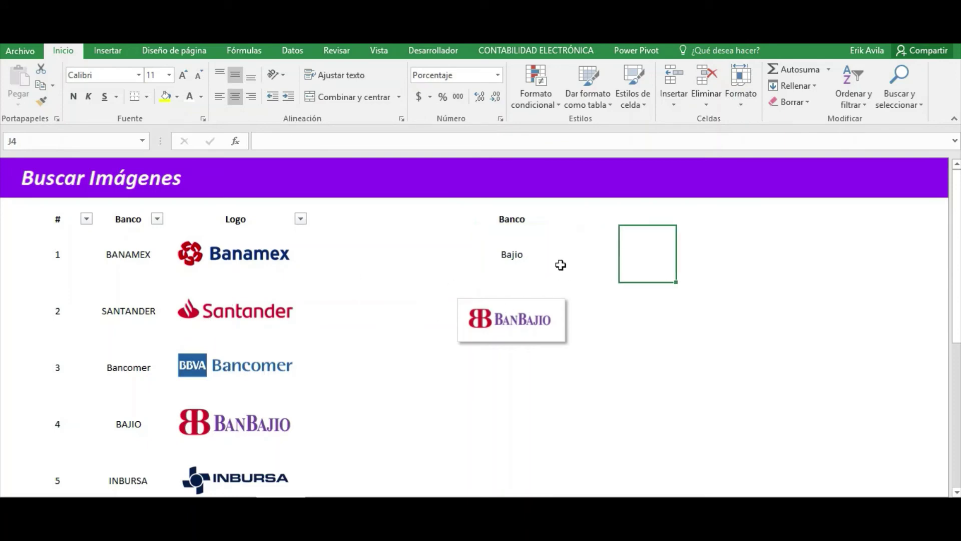
left_click(531, 265)
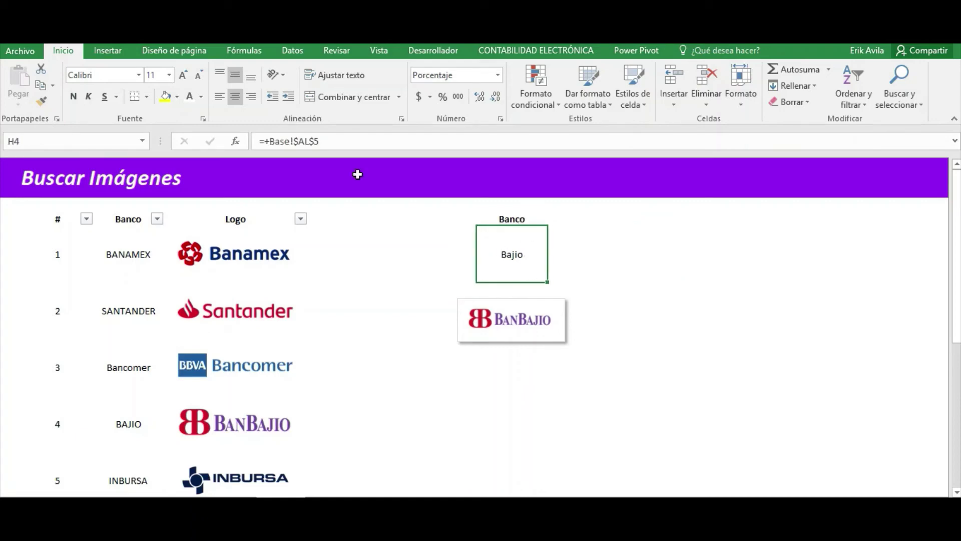
key("ctrl+bracketleft")
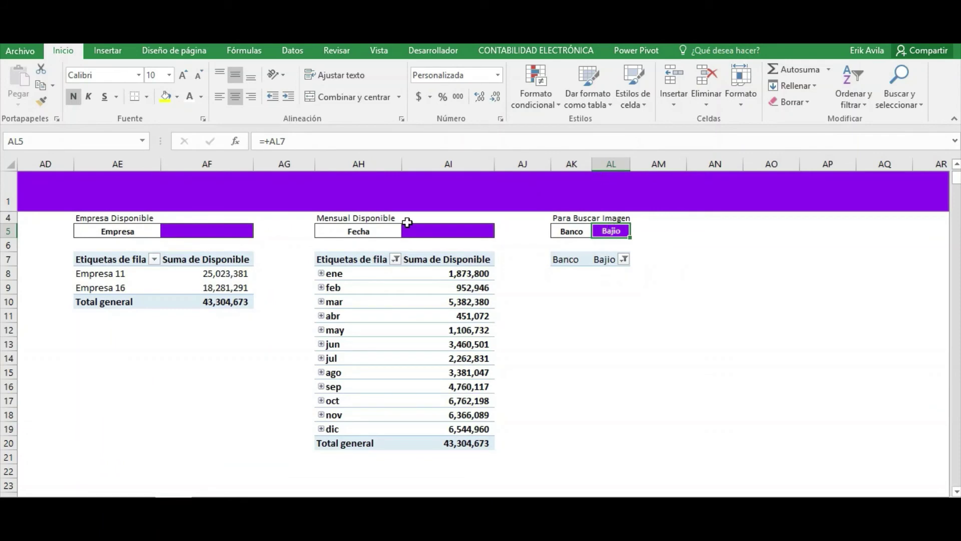
left_click(614, 259)
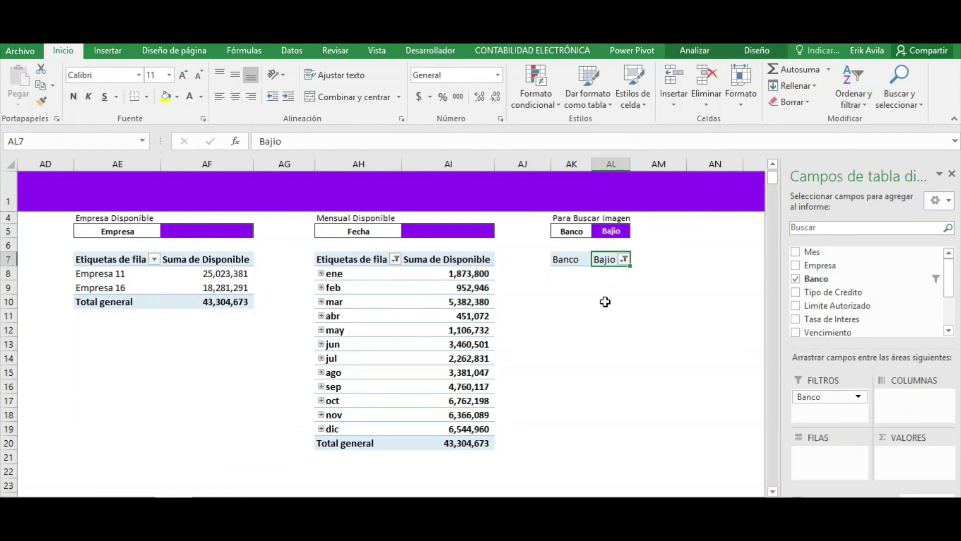
Return to Buscar Imágenes, where the BanBajio logo now matches Bajio
key("ctrl+Page_Up")
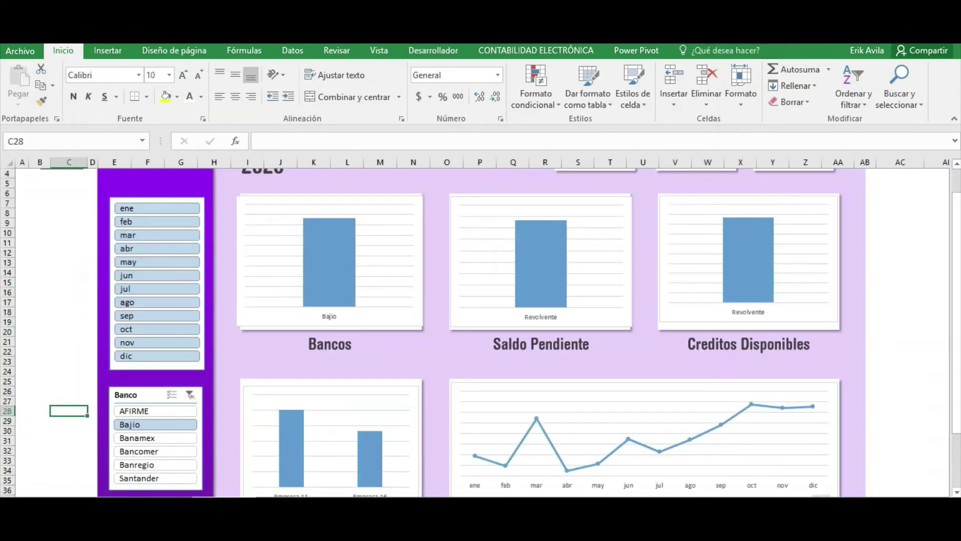
key("ctrl+Page_Up")
left_click(411, 274)
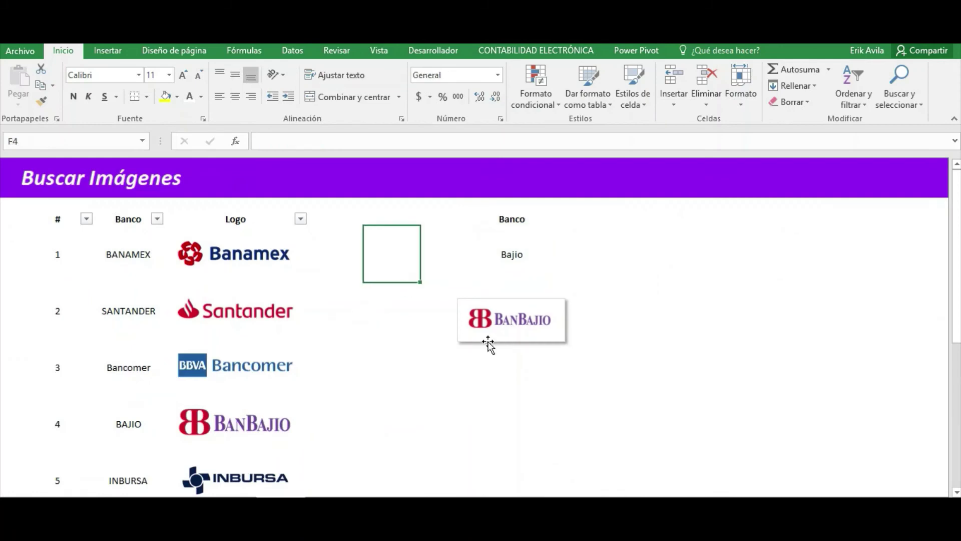
Select the BanBajio logo picture and copy it
left_click(537, 321)
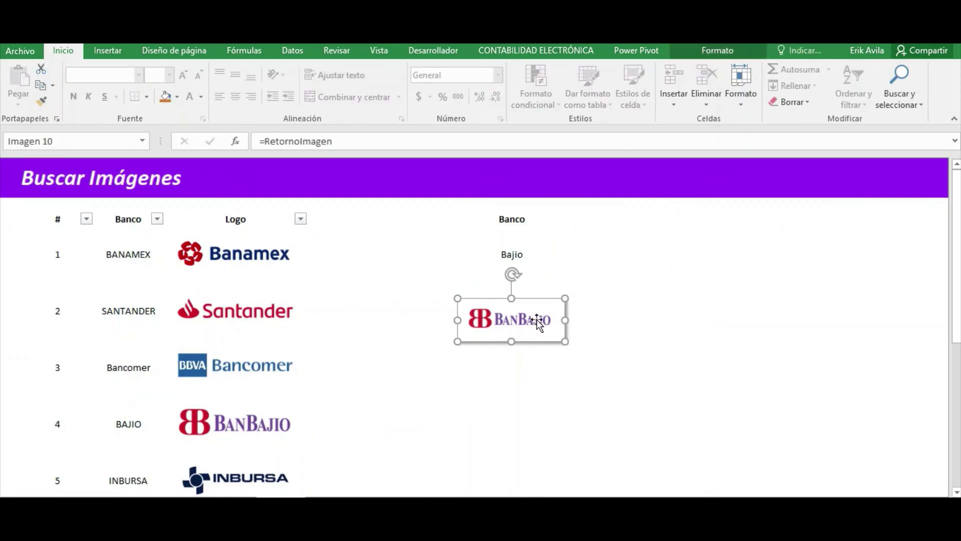
left_click(407, 292)
left_click(398, 256)
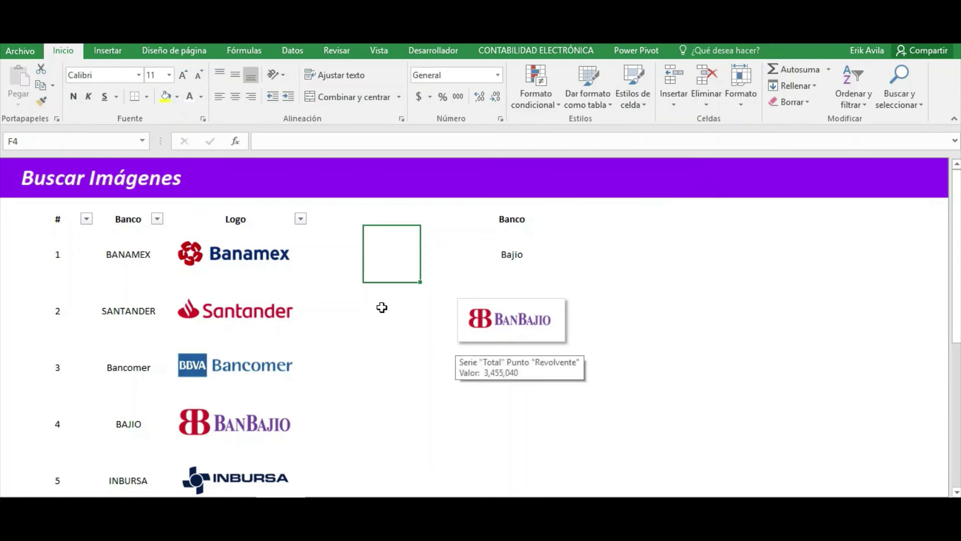
left_click(521, 336)
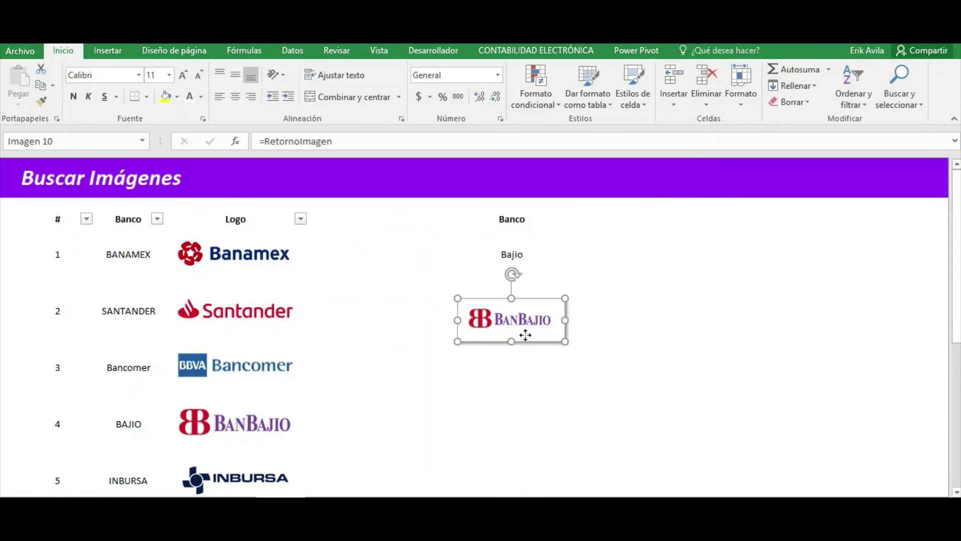
left_click(410, 316)
left_click(531, 331)
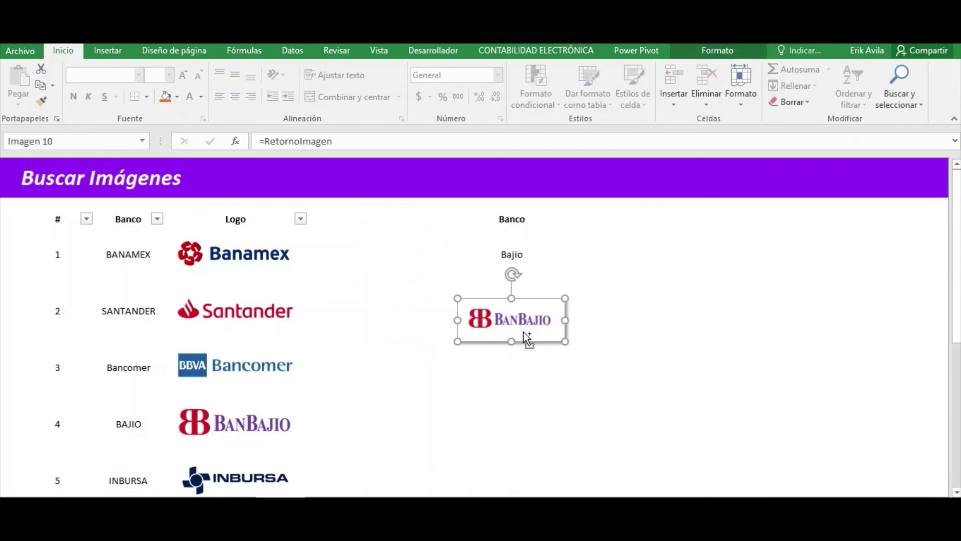
key("ctrl+c")
Paste the linked logo onto the dashboard and drag it to the top of the purple sidebar
key("ctrl+Page_Up")
scroll(60, 310, "up", 2)
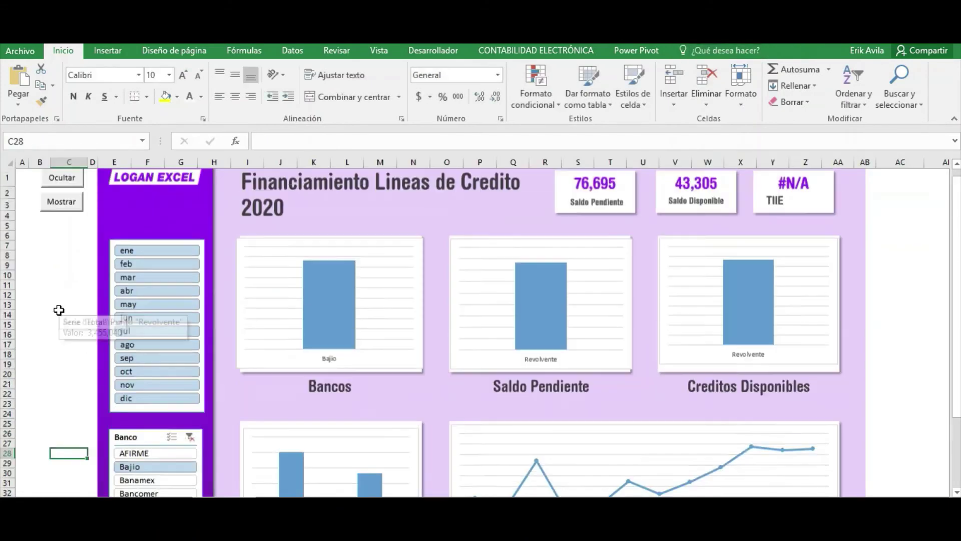
left_click(58, 303)
key("ctrl+v")
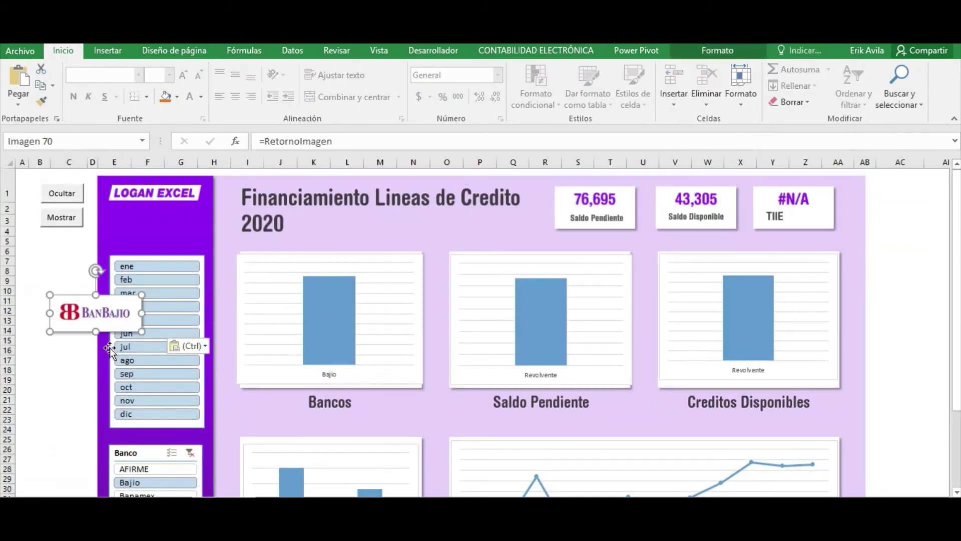
left_click_drag(113, 311, 169, 238)
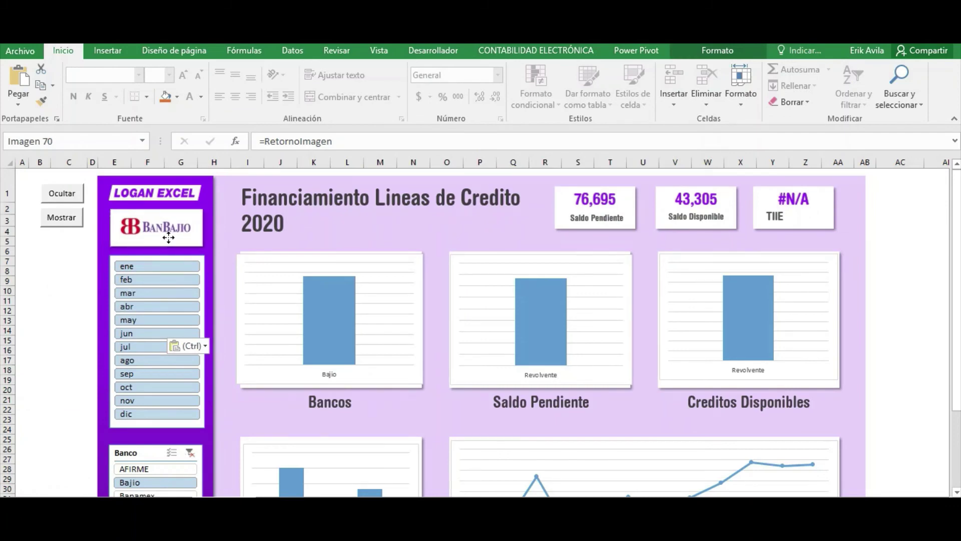
Test the charts by filtering the Banco slicer to AFIRME, then back to Bajio
left_click(43, 317)
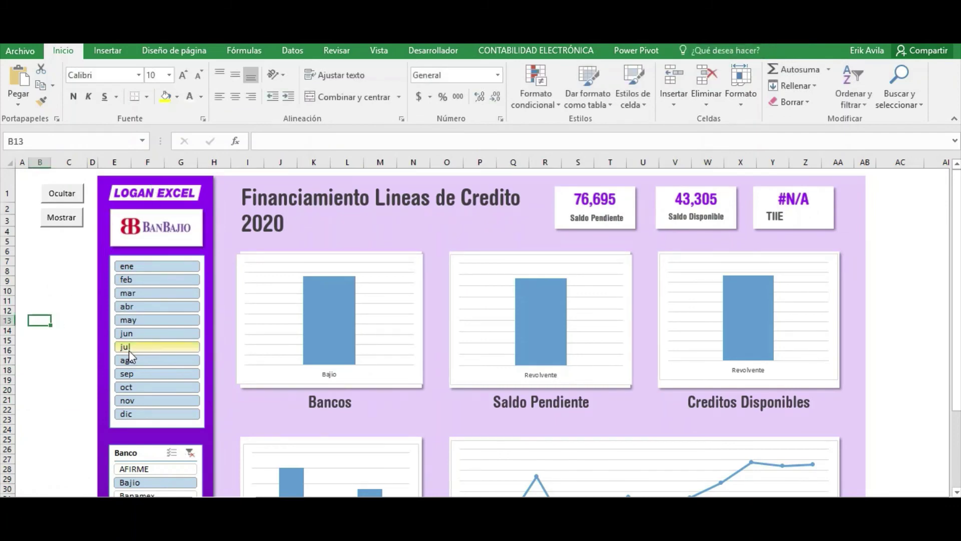
scroll(152, 361, "down", 2)
scroll(152, 361, "up", 2)
scroll(152, 361, "down", 3)
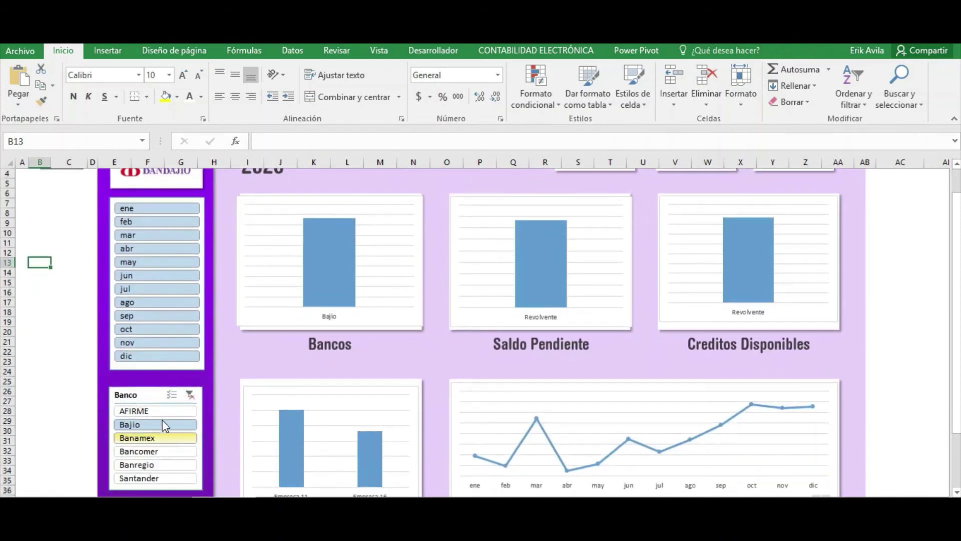
left_click(157, 412)
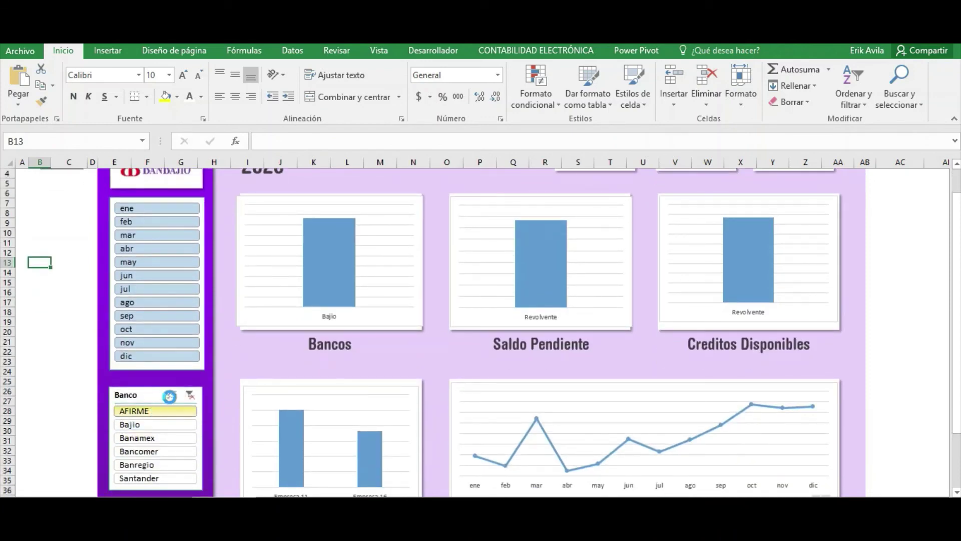
scroll(76, 386, "up", 2)
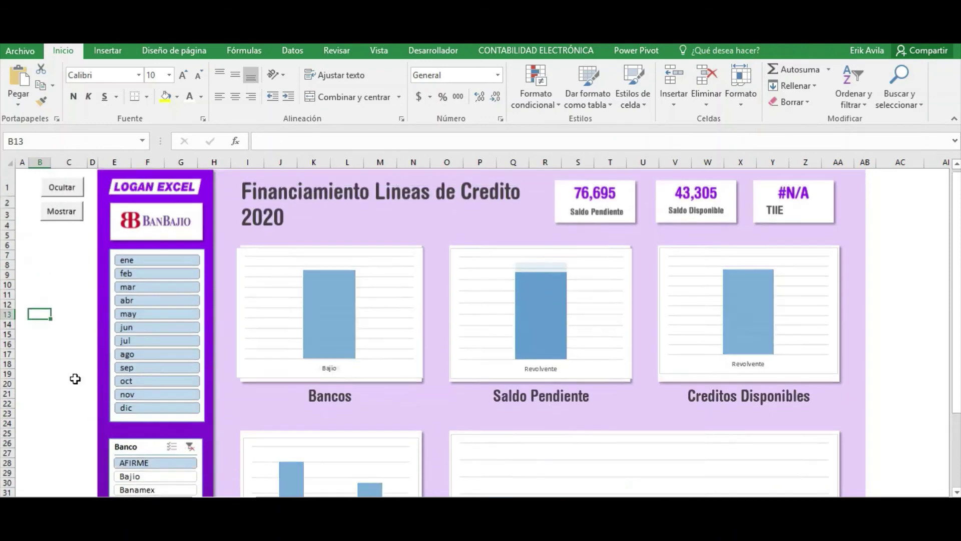
scroll(85, 388, "down", 1)
left_click(130, 424)
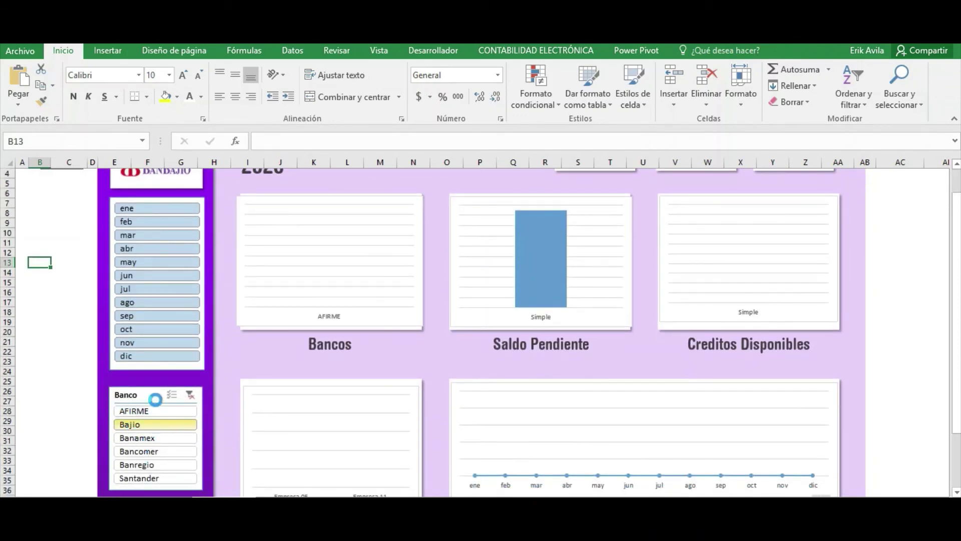
Return to the Base sheet's pivot Banco filter cell
scroll(153, 400, "up", 1)
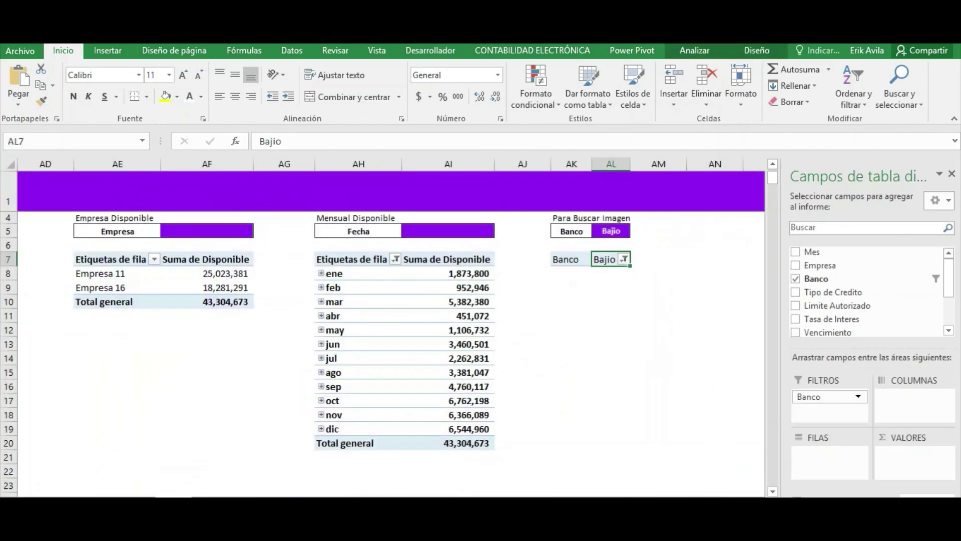
left_click(580, 315)
left_click(587, 271)
Check the Banco slicer's report connections to TablaDinámica1–9 on the dashboard
left_click(589, 260)
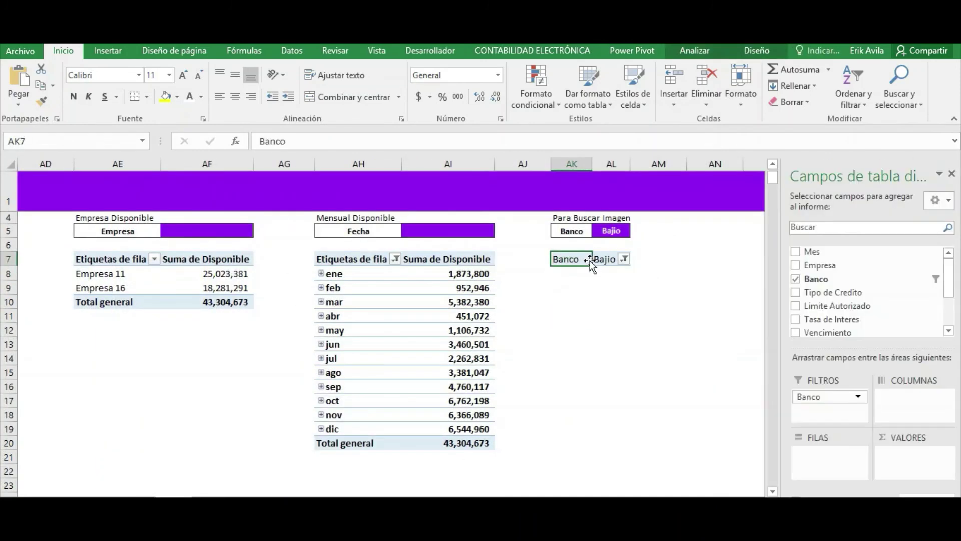
key("ctrl+Page_Up")
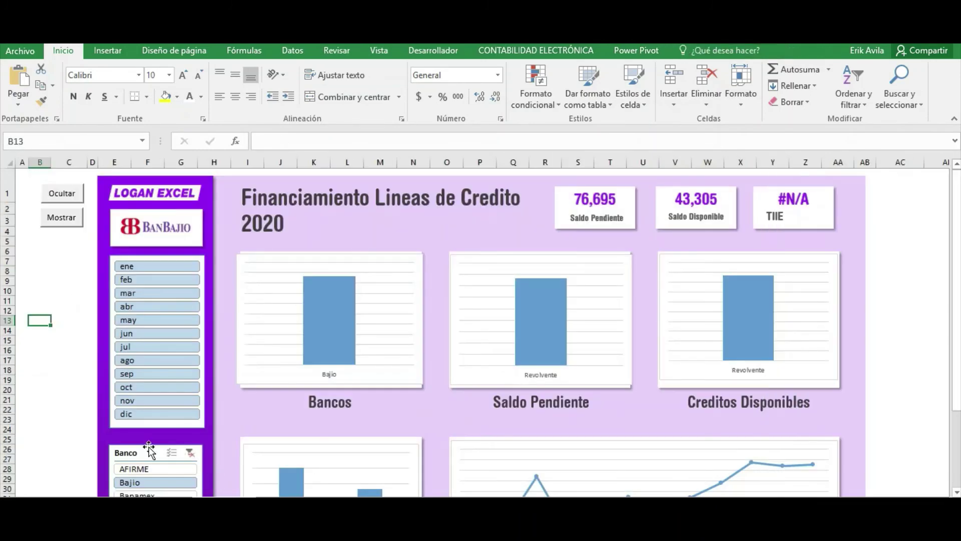
left_click(147, 452)
left_click(710, 50)
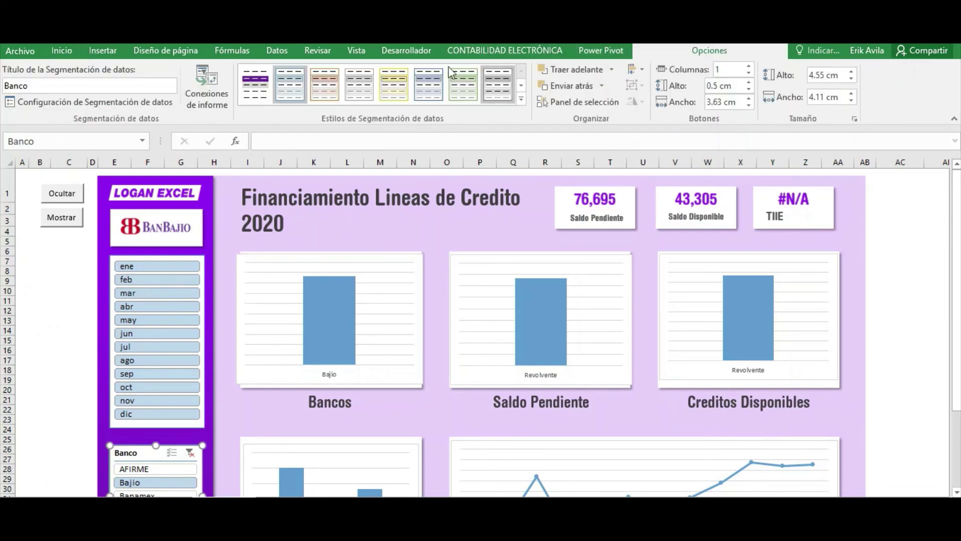
left_click(225, 102)
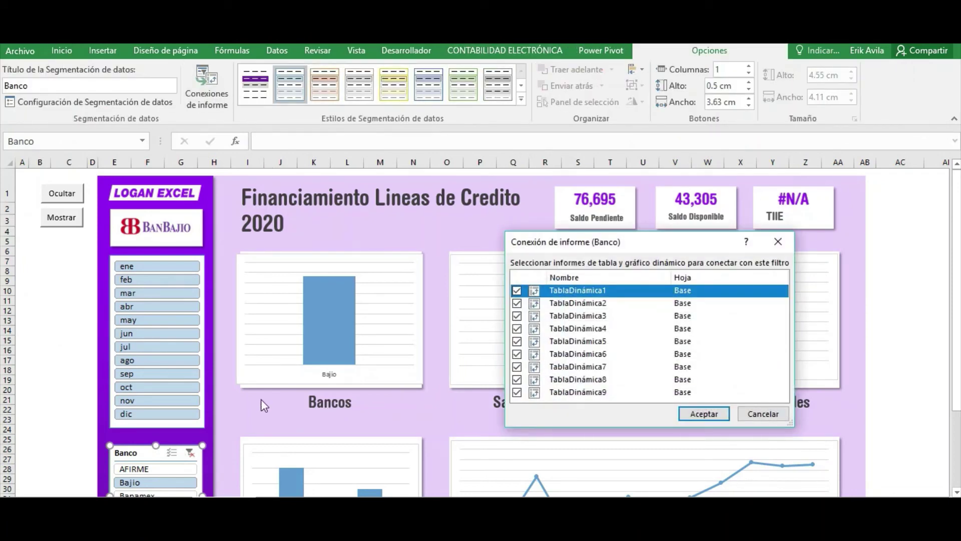
key("Return")
Look up the Base sheet pivot's name under Analizar, then go back to the dashboard
key("ctrl+Page_Down")
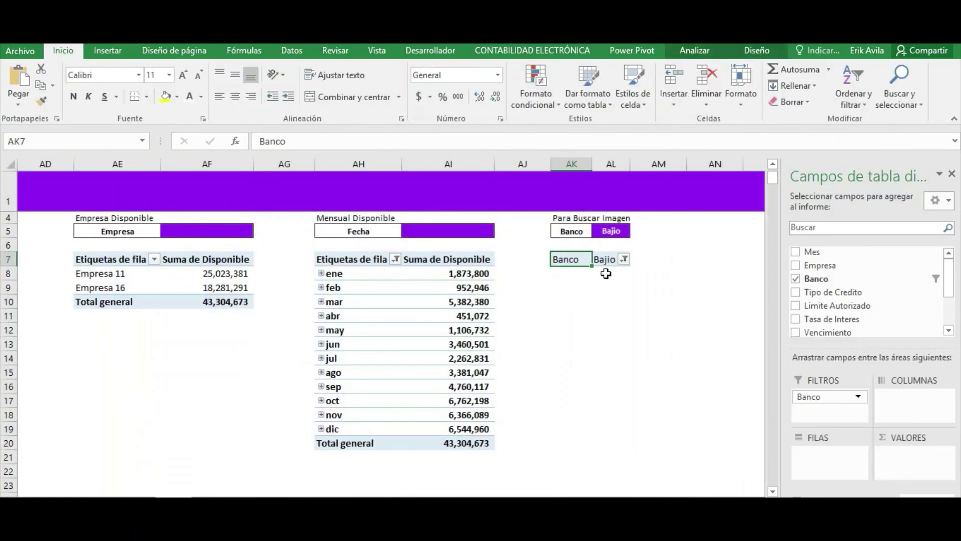
left_click(607, 260)
left_click(756, 50)
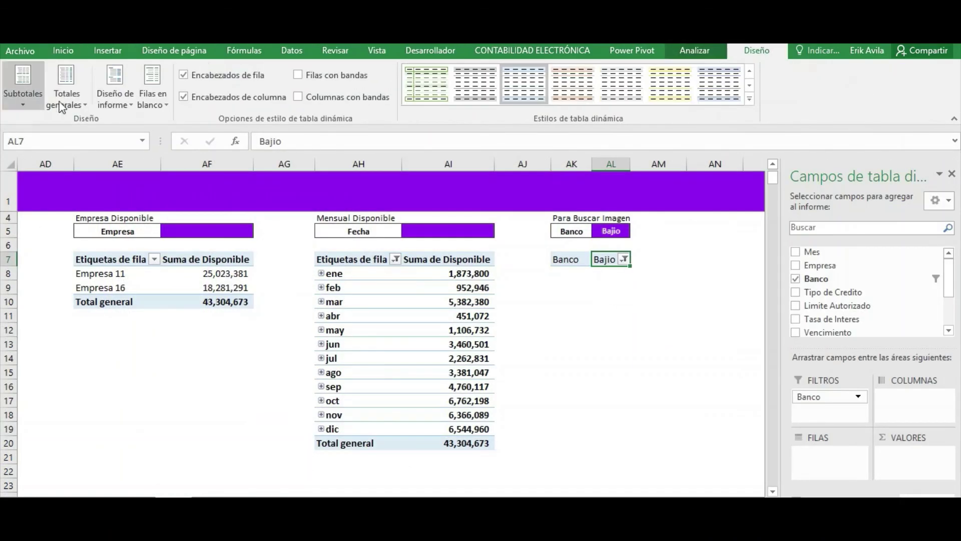
scroll(15, 100, "up", 1)
left_click(18, 101)
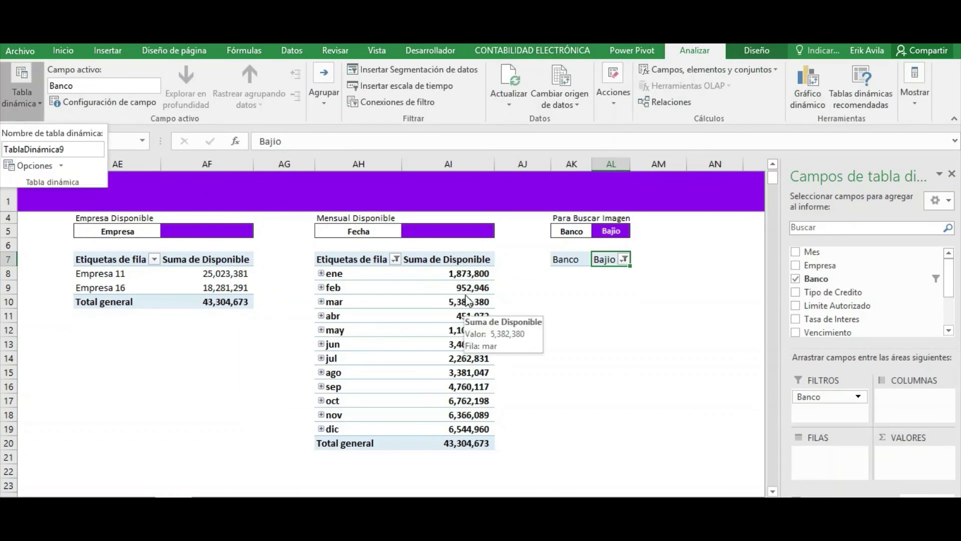
left_click(281, 492)
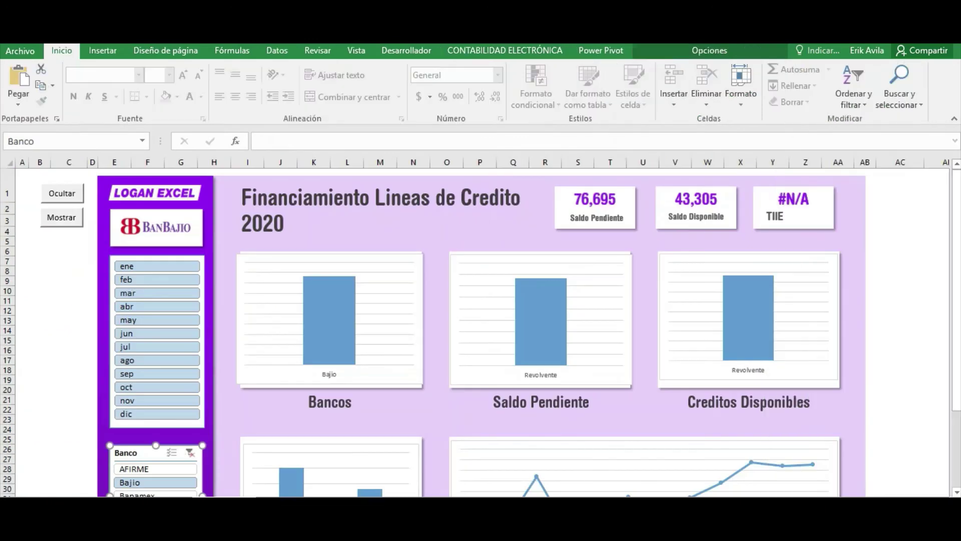
Clear the Banco slicer filter to show all banks
left_click(53, 421)
scroll(53, 421, "down", 2)
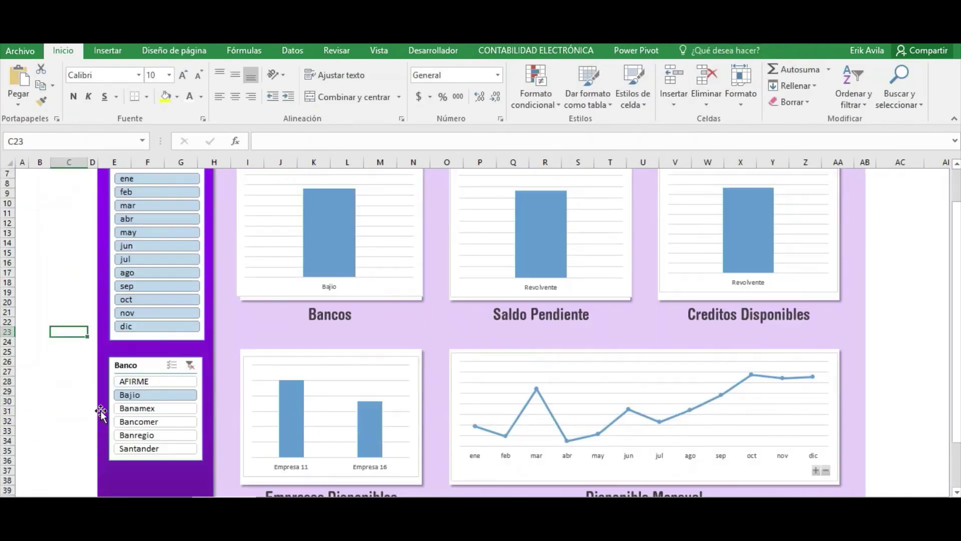
left_click(133, 367)
Add TablaDinámica9 to the Banco slicer's report connections and confirm with Aceptar
left_click(697, 50)
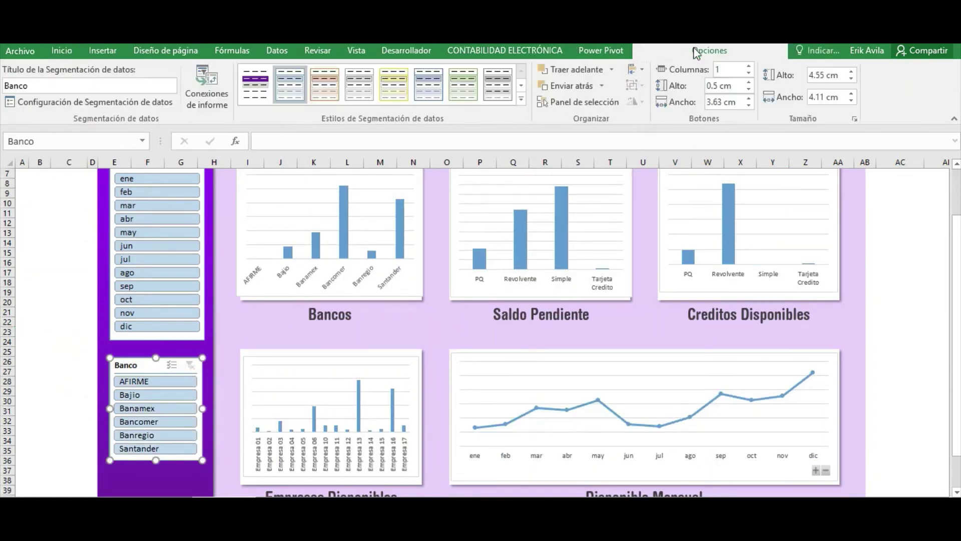
left_click(206, 85)
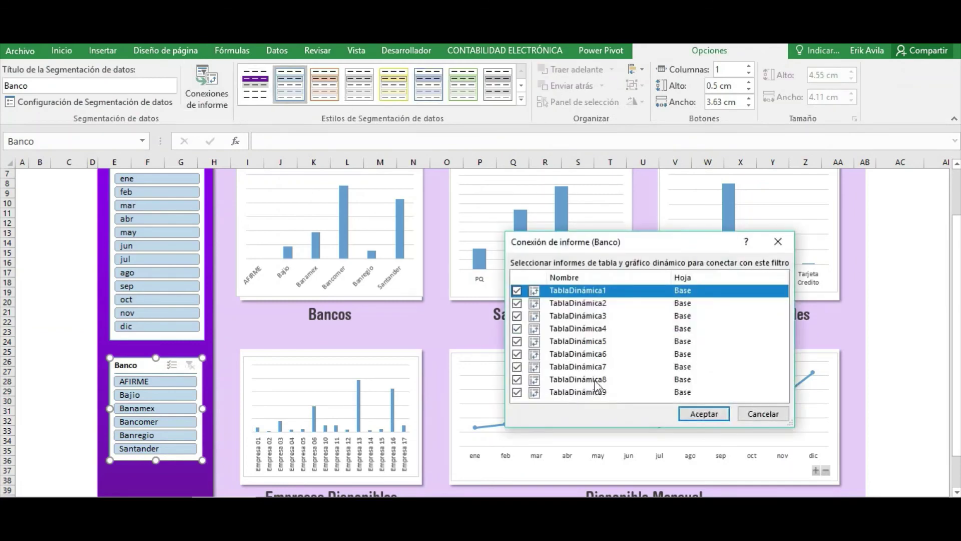
left_click(516, 395)
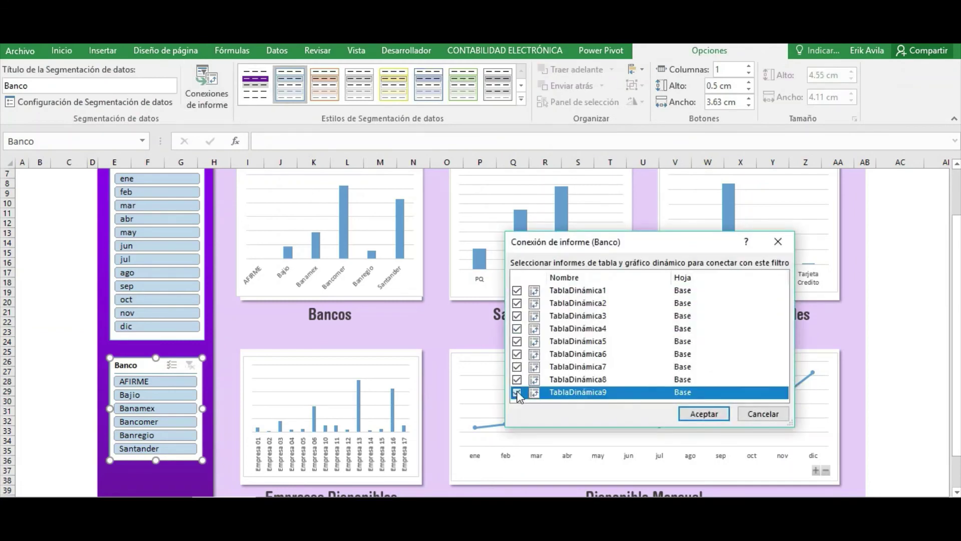
left_click(703, 414)
left_click(59, 303)
scroll(57, 302, "up", 2)
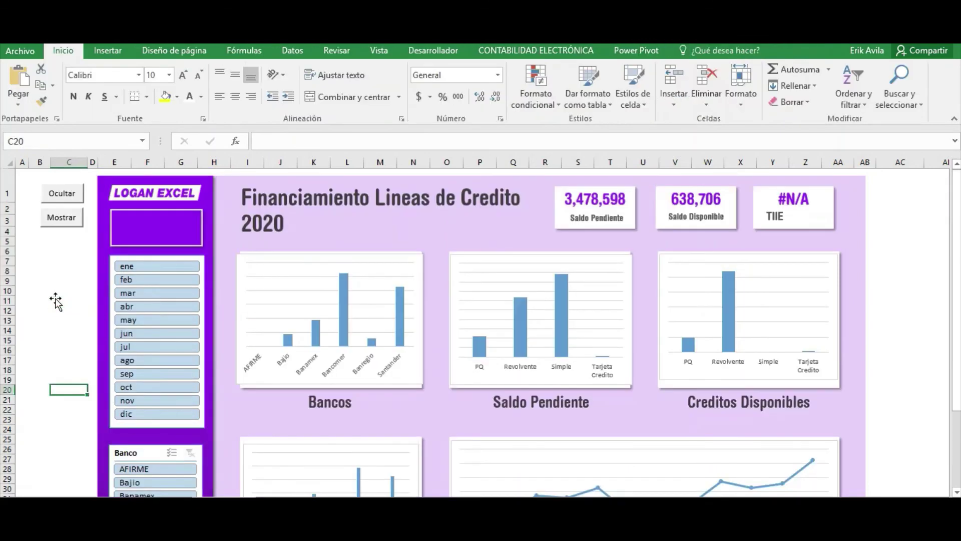
scroll(81, 347, "down", 2)
scroll(85, 345, "up", 2)
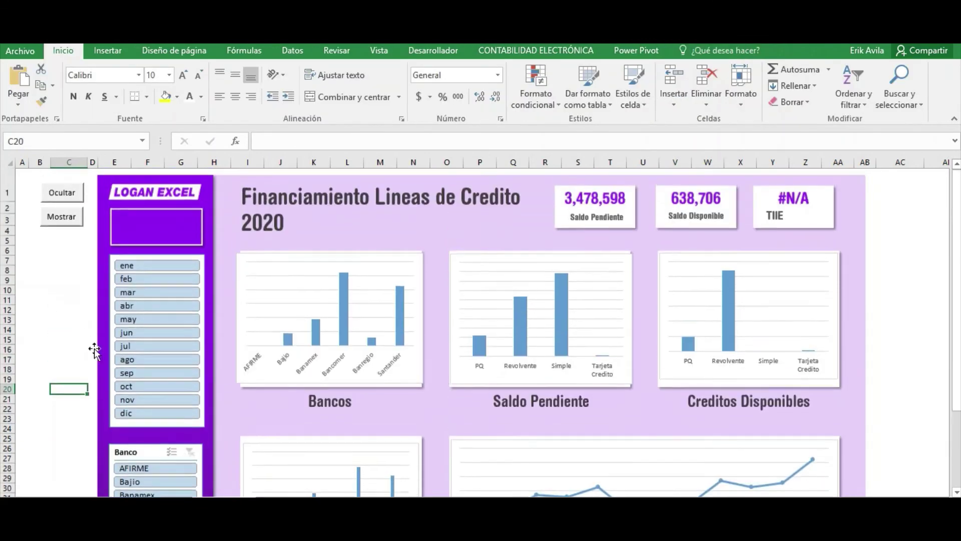
scroll(160, 453, "down", 2)
left_click(150, 435)
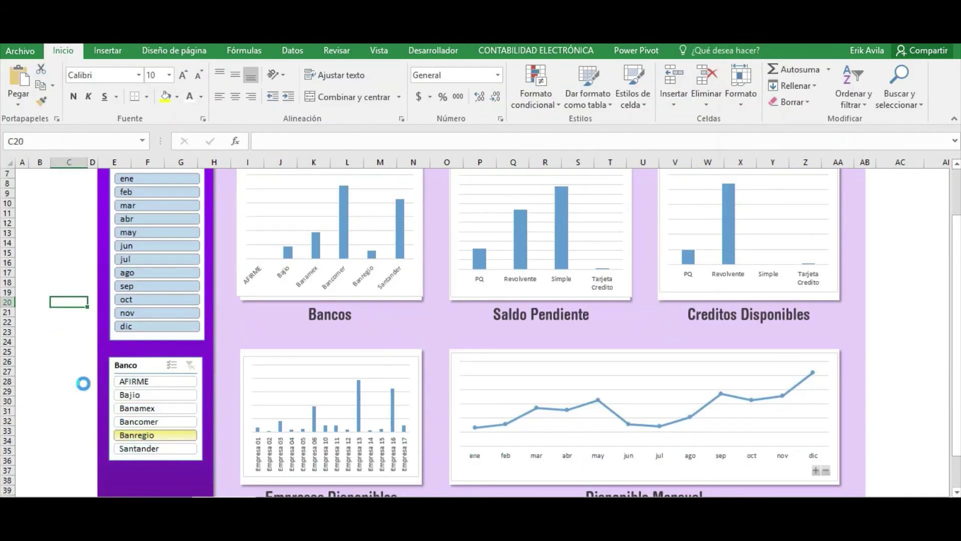
scroll(63, 354, "up", 2)
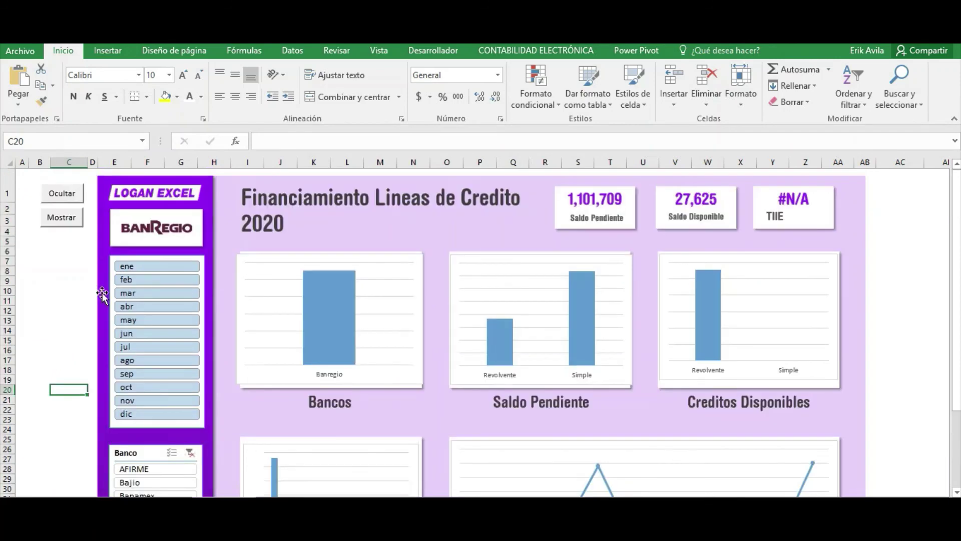
scroll(129, 306, "down", 2)
left_click(132, 405)
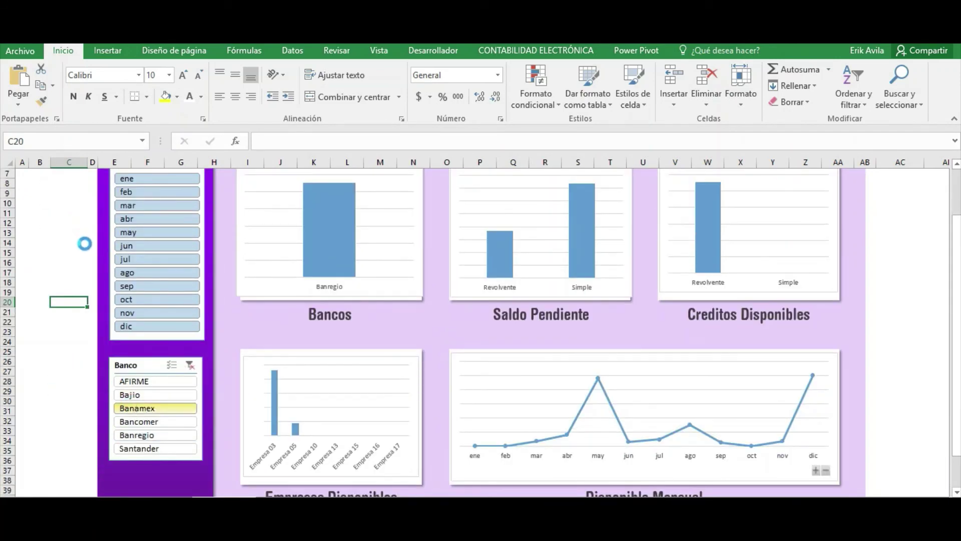
scroll(85, 244, "up", 2)
left_click(84, 304)
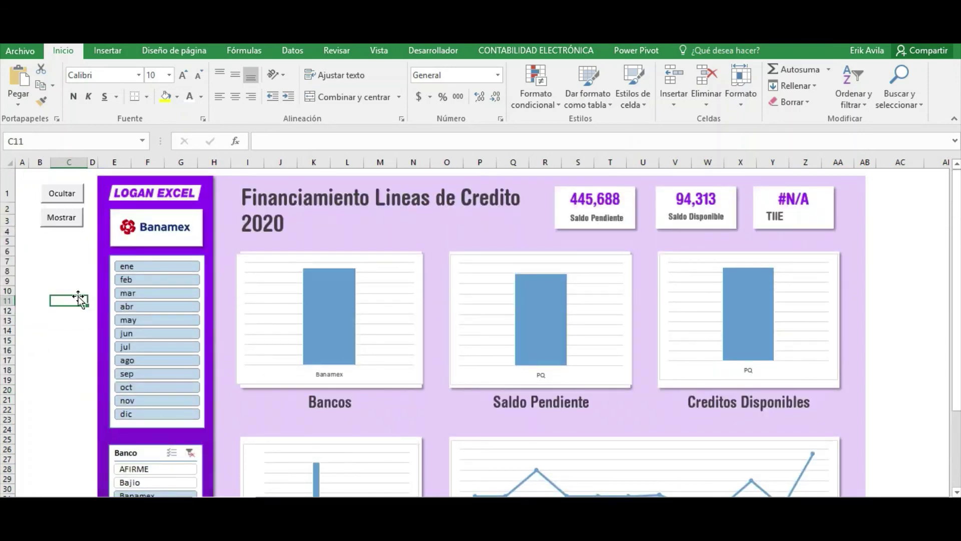
scroll(79, 297, "down", 2)
scroll(77, 297, "up", 1)
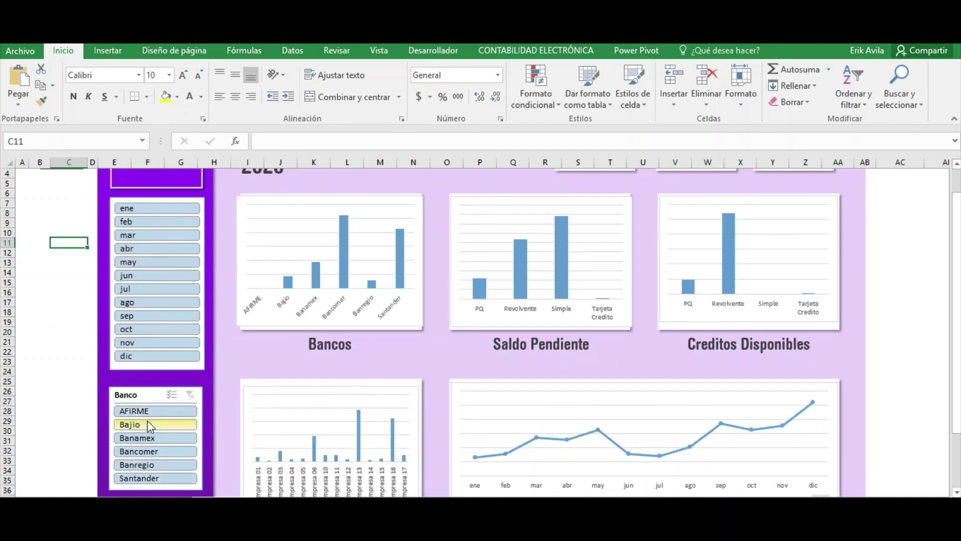
scroll(171, 332, "up", 1)
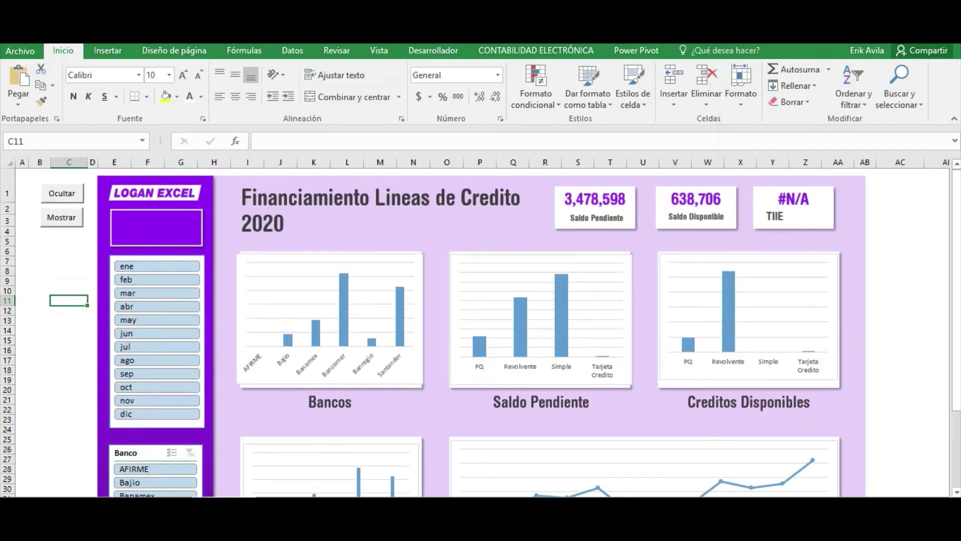
Inspect the (Todas) entry in the Buscar Imágenes logo table, then go to the pivot sheet
scroll(89, 391, "down", 1)
scroll(92, 390, "down", 1)
scroll(95, 390, "down", 1)
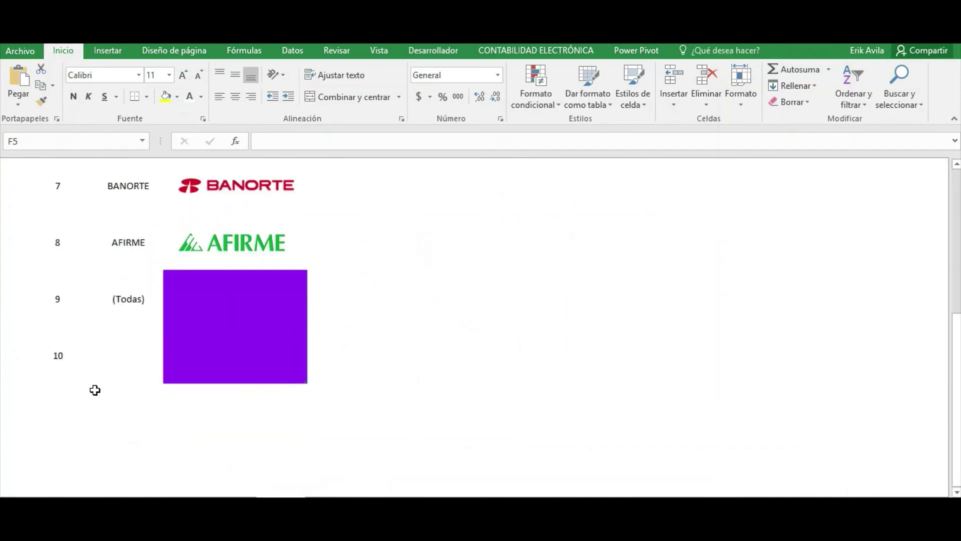
left_click(123, 314)
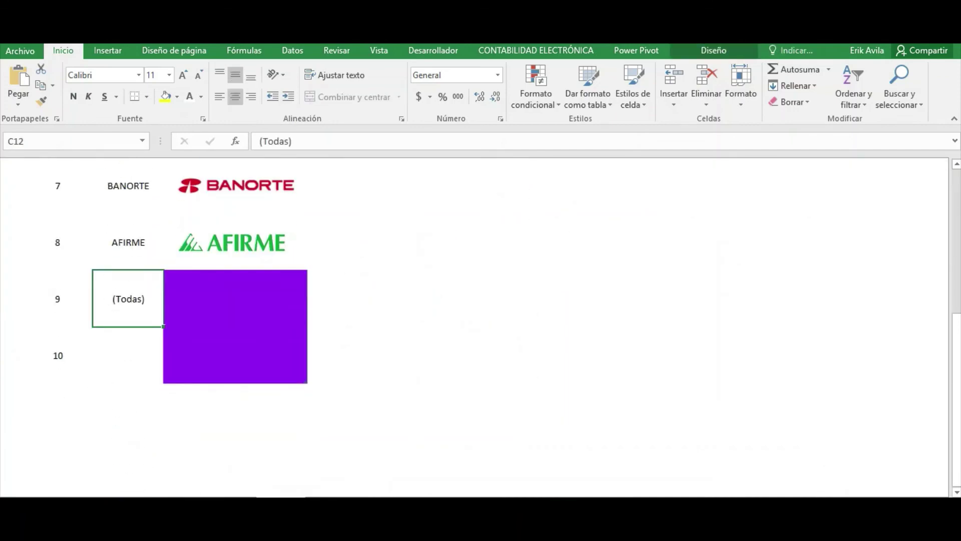
scroll(140, 455, "down", 1)
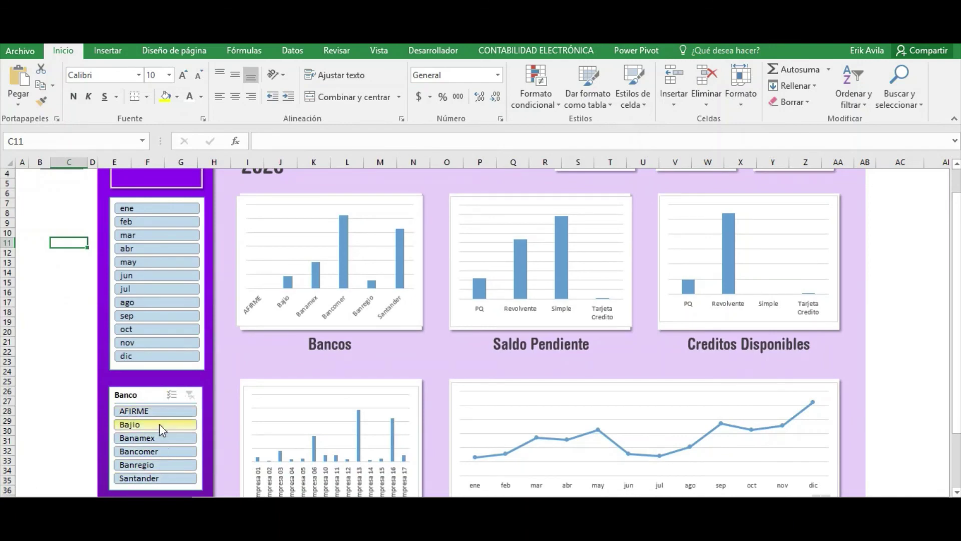
key("ctrl+Page_Down")
key("ctrl+Page_Down")
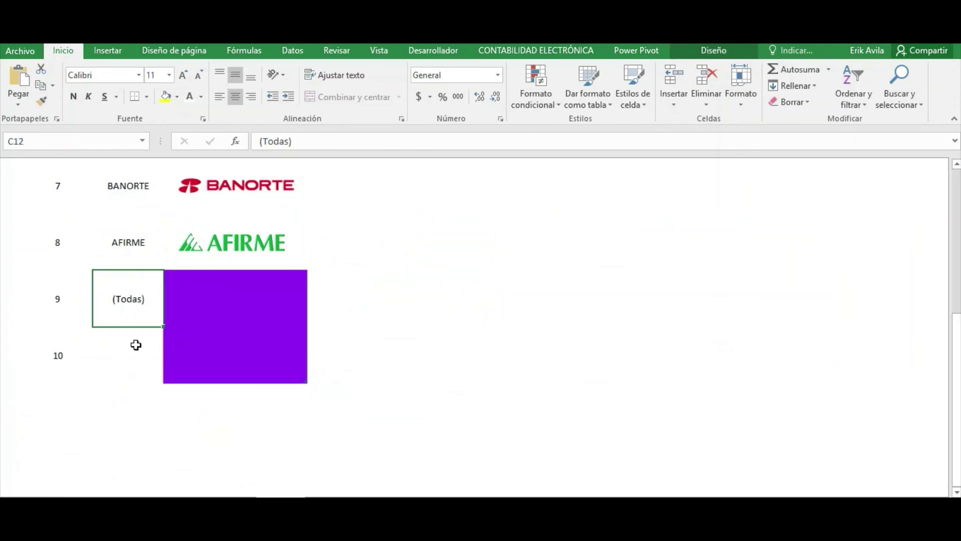
Inspect the (Todas) cell, its purple block, and the linked logo picture's formula
left_click(136, 345)
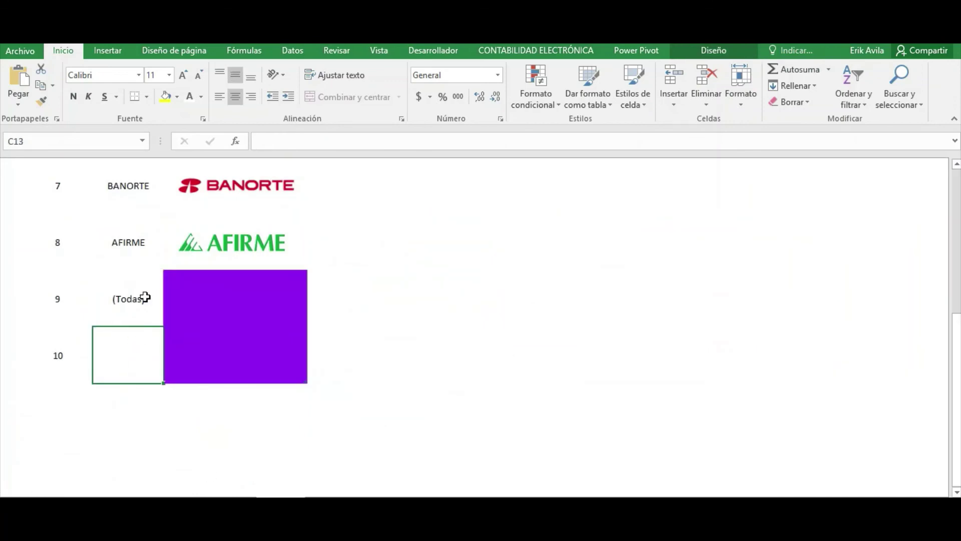
left_click(143, 299)
scroll(151, 326, "up", 1)
scroll(124, 440, "down", 1)
scroll(147, 459, "down", 1)
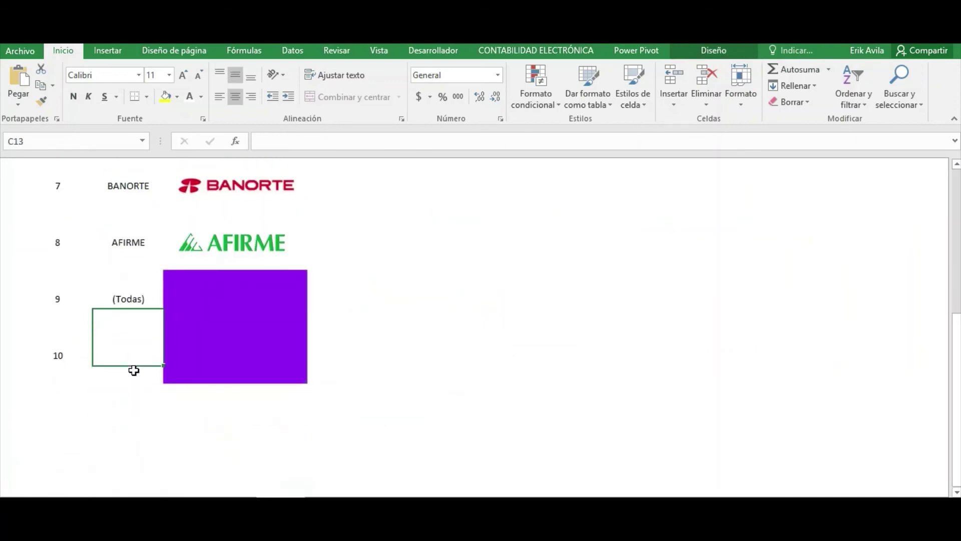
left_click(206, 305)
scroll(262, 333, "up", 3)
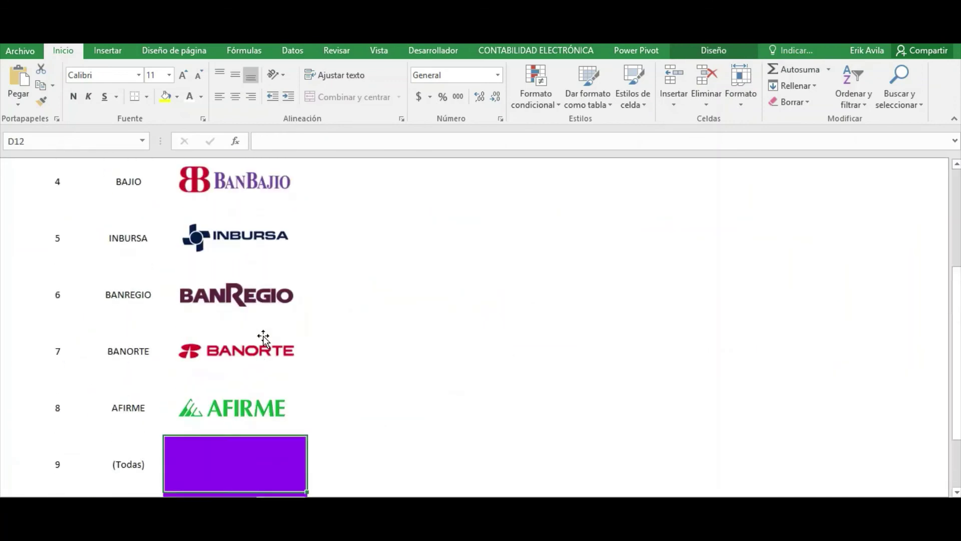
scroll(262, 337, "up", 2)
scroll(262, 338, "up", 2)
left_click(459, 300)
scroll(371, 406, "down", 3)
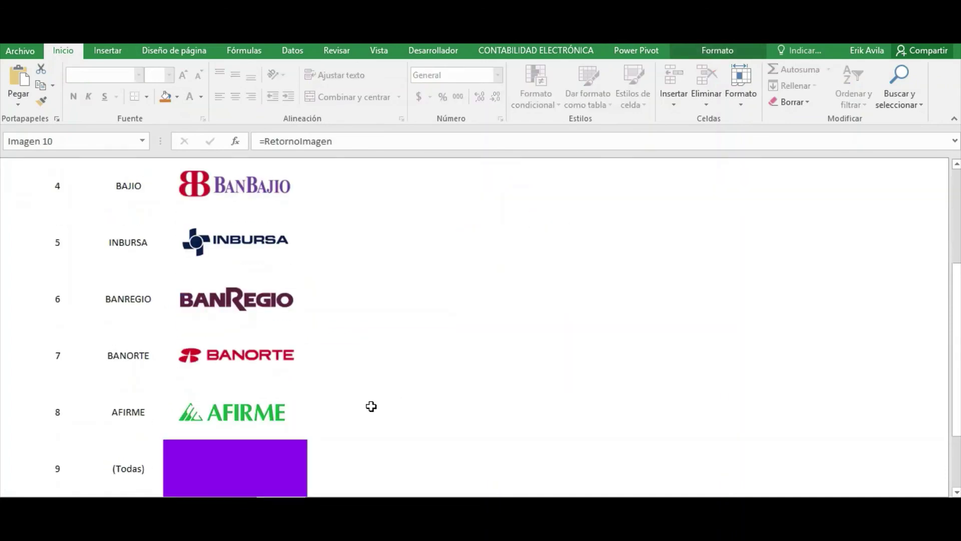
scroll(406, 394, "down", 1)
key("Escape")
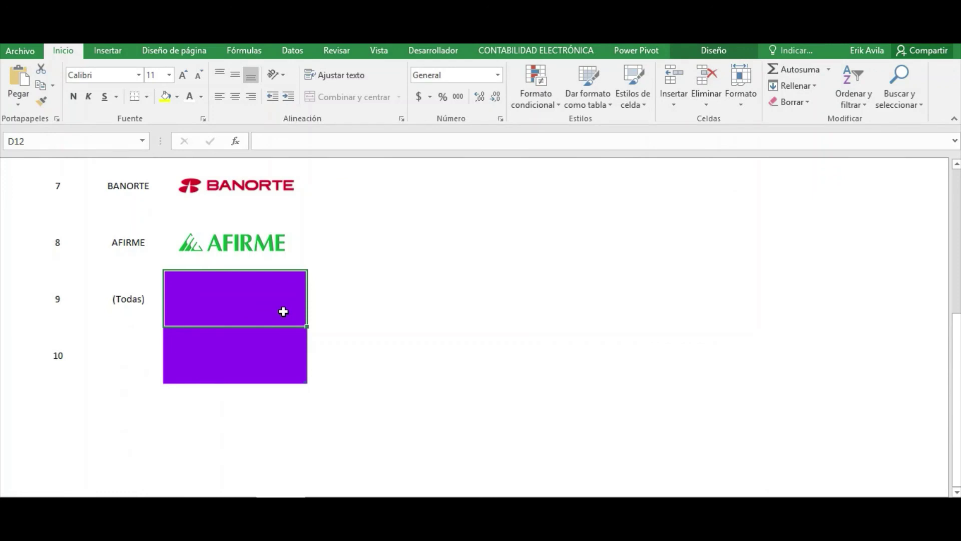
With the Fórmulas tab shown, recheck the (Todas) cell and its purple block
left_click(244, 51)
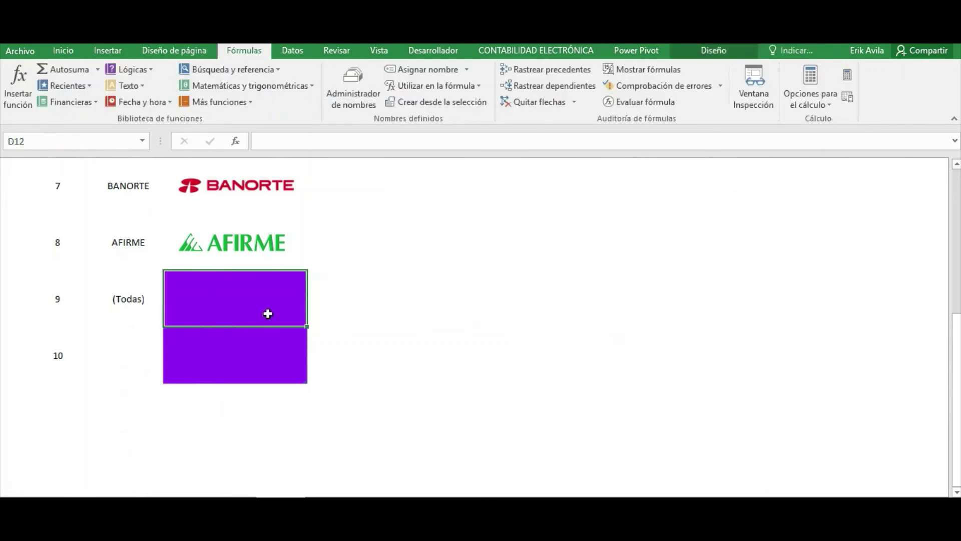
scroll(268, 313, "up", 1)
scroll(275, 324, "up", 1)
scroll(277, 324, "up", 1)
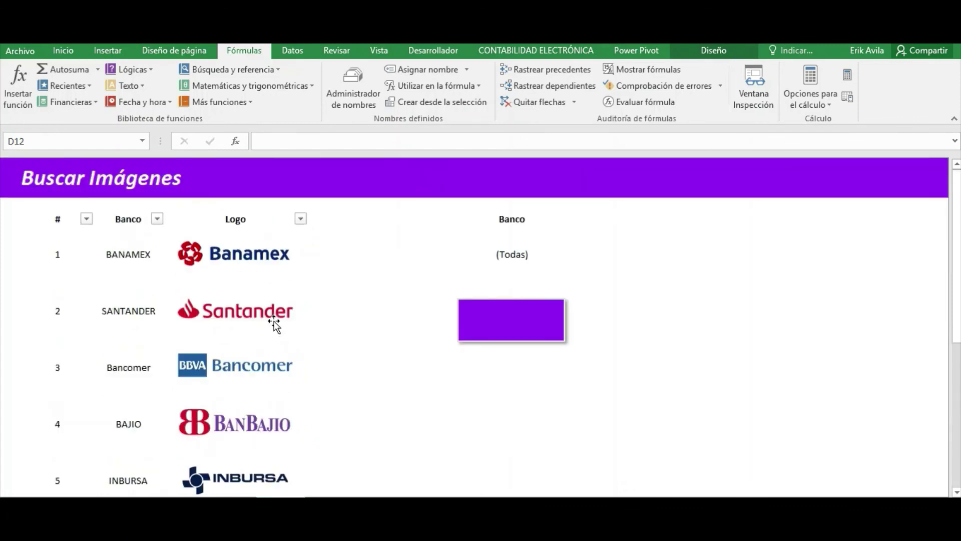
scroll(260, 330, "down", 2)
scroll(210, 381, "down", 1)
scroll(171, 428, "down", 1)
left_click(143, 303)
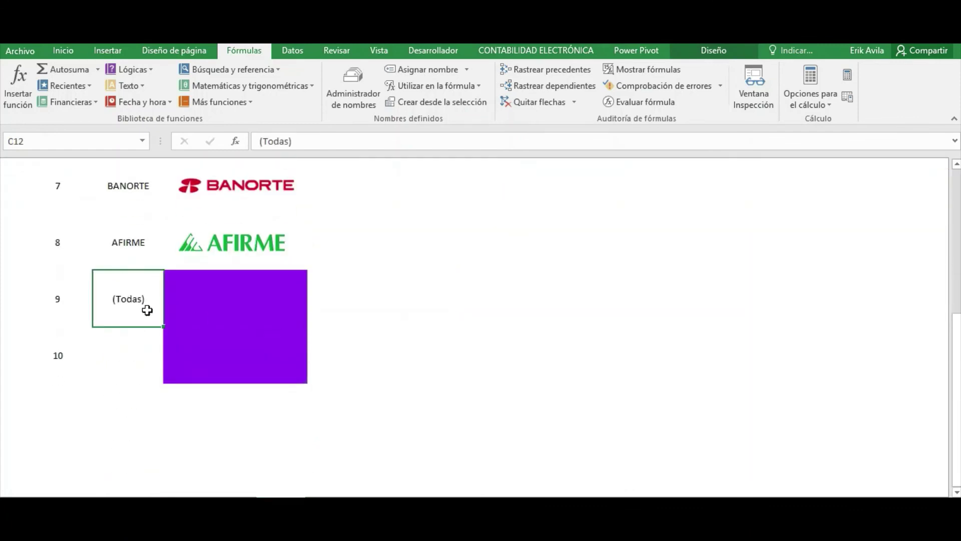
left_click(213, 312)
Select the RetornoImagen picture, then the dashboard's logo now showing the purple block
scroll(237, 306, "up", 1)
scroll(237, 306, "up", 1)
scroll(215, 369, "down", 3)
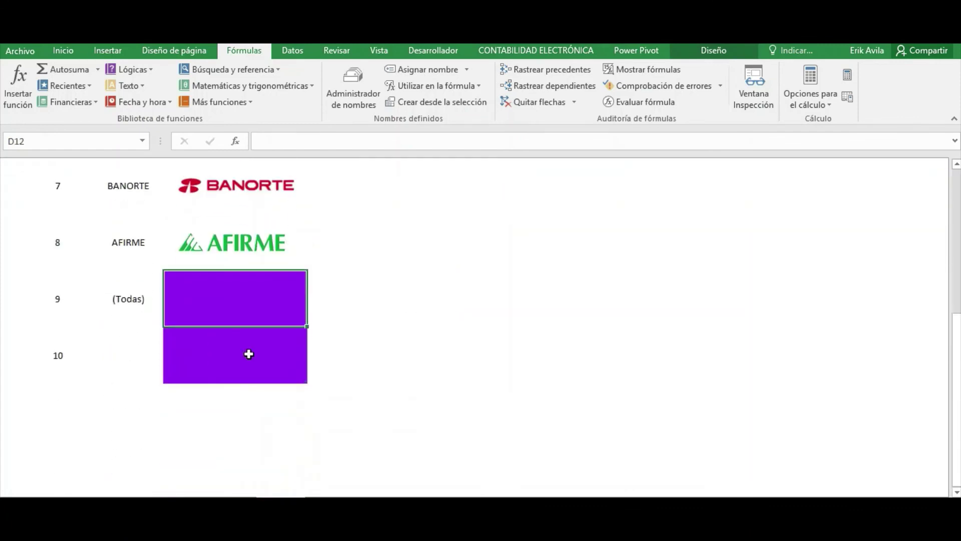
scroll(260, 296, "up", 1)
scroll(353, 279, "up", 5)
left_click(492, 254)
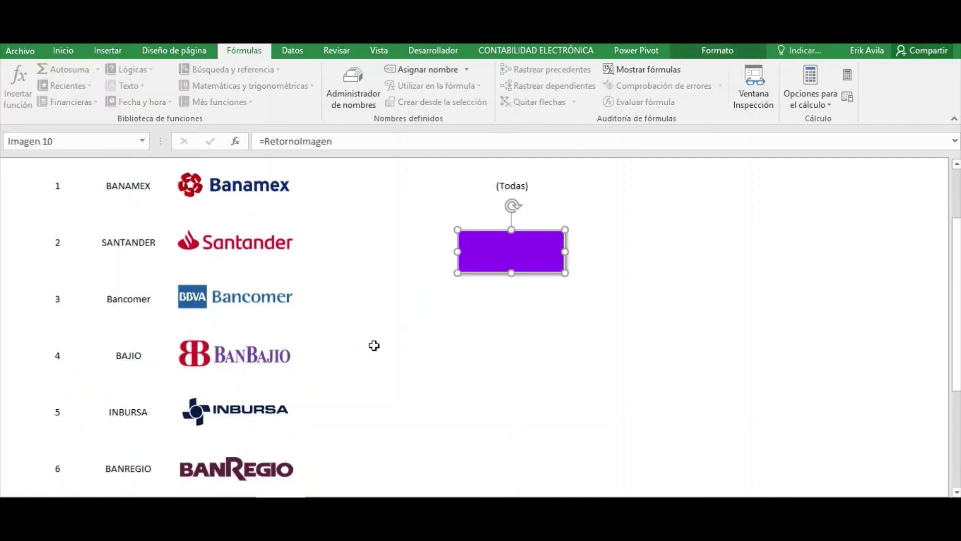
key("ctrl+Page_Up")
scroll(140, 287, "up", 2)
left_click(159, 230)
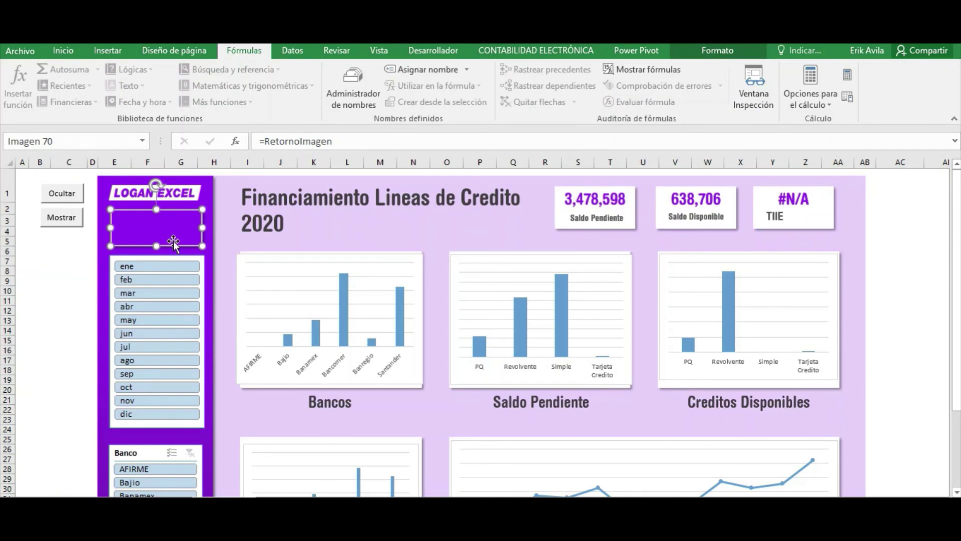
left_click(69, 297)
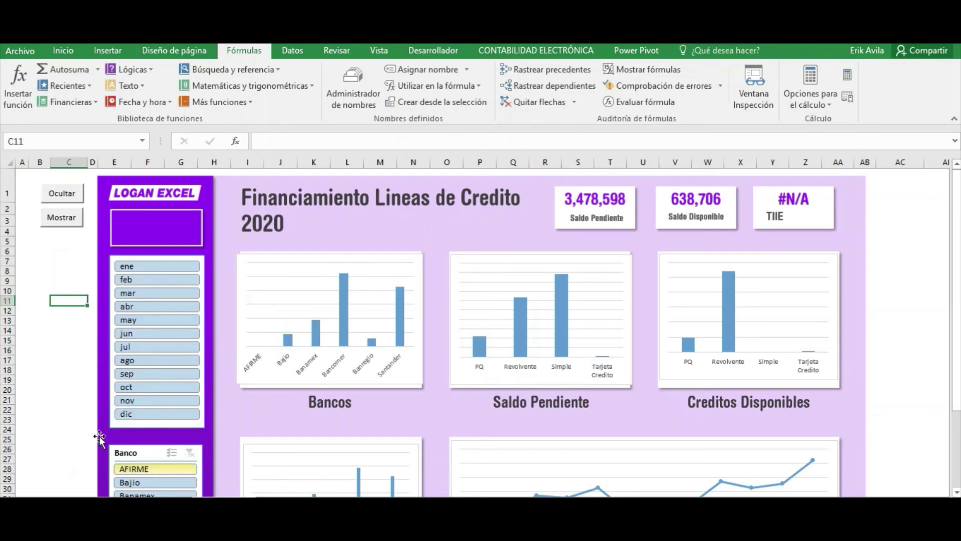
scroll(94, 437, "down", 2)
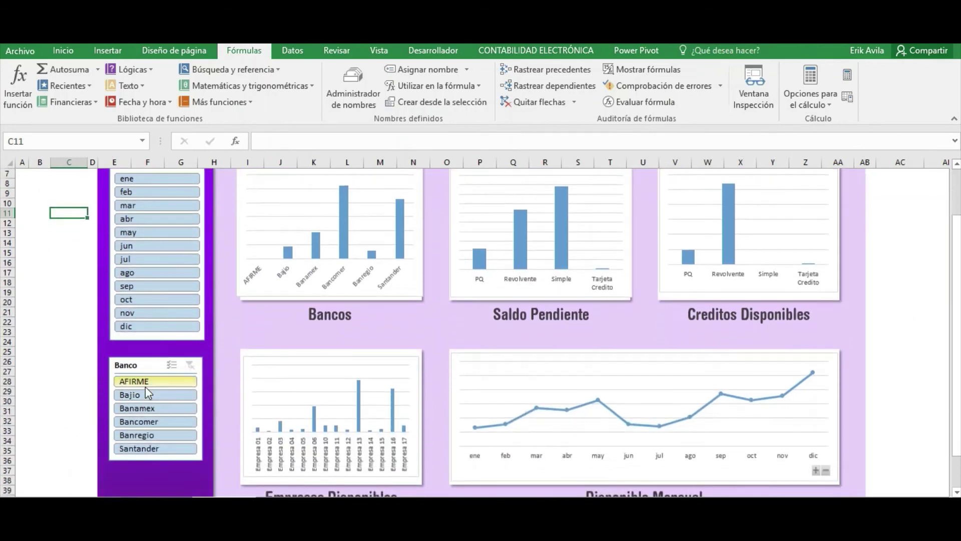
scroll(155, 401, "up", 2)
left_click(166, 223)
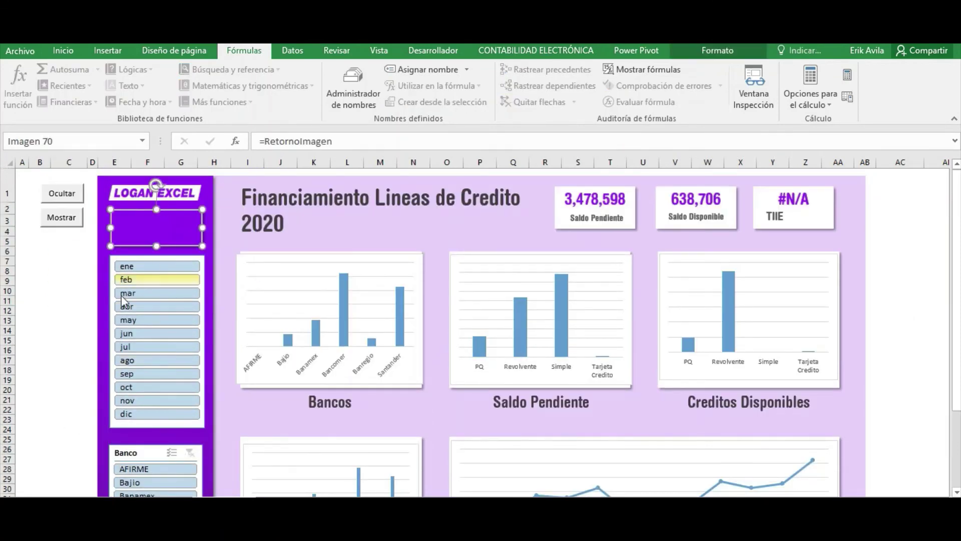
left_click(39, 320)
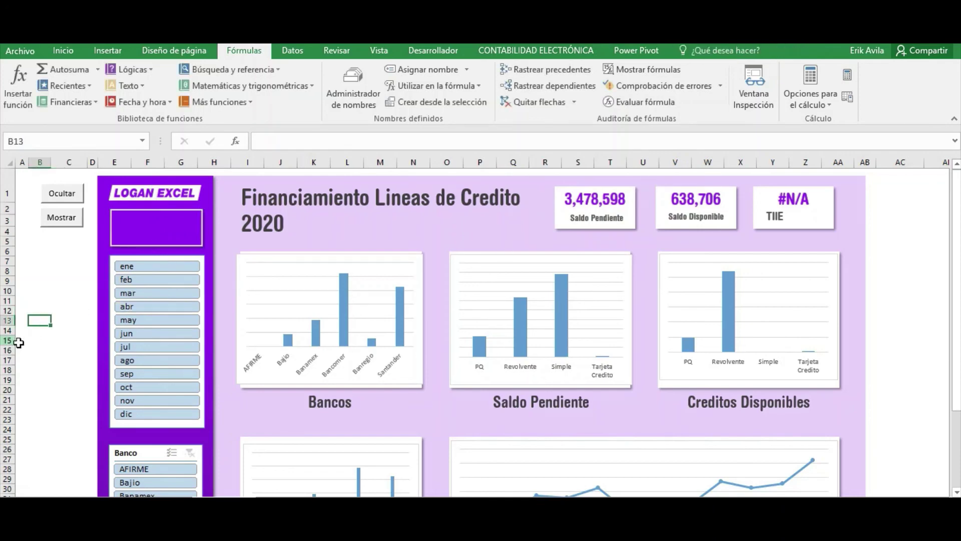
scroll(49, 340, "down", 2)
scroll(48, 340, "up", 2)
left_click(65, 291)
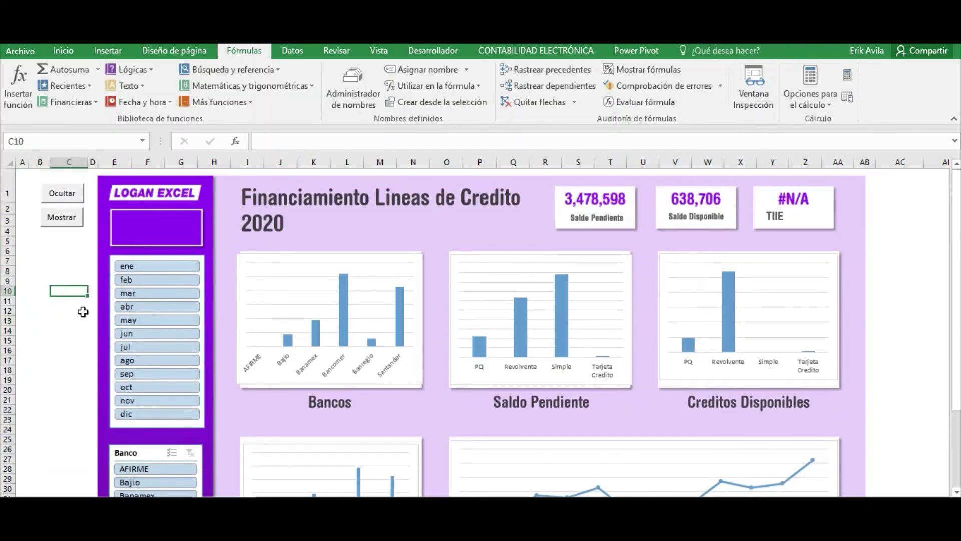
scroll(95, 320, "down", 2)
scroll(95, 320, "up", 2)
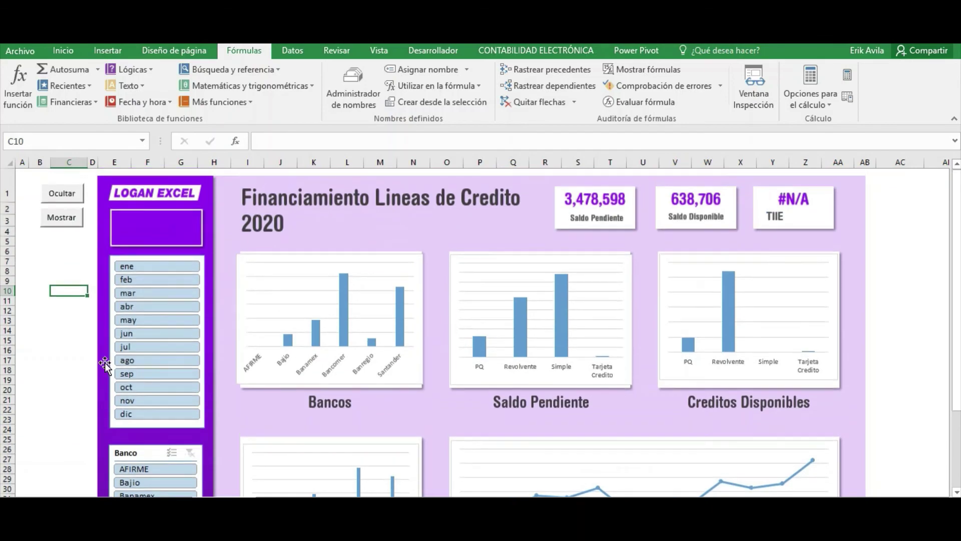